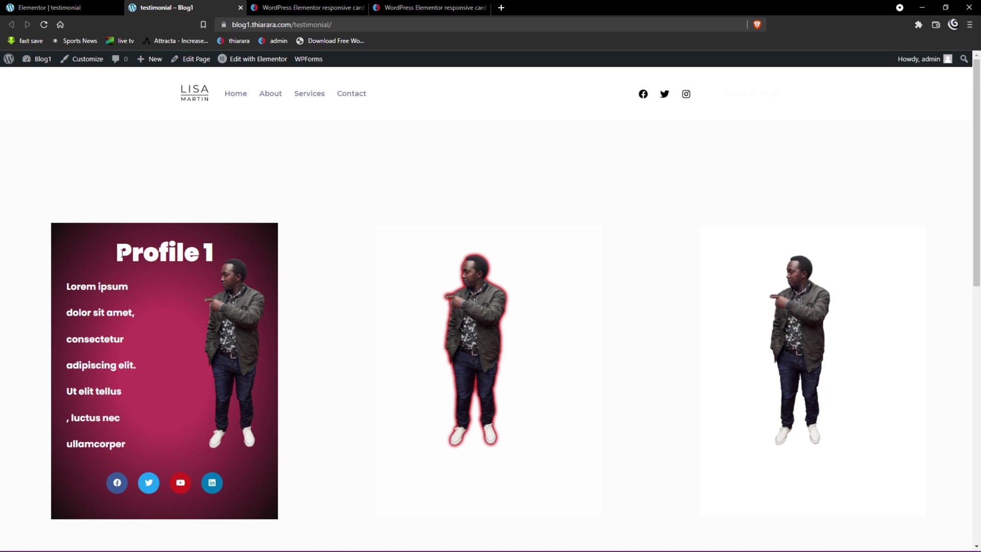
Preview the finished hover profile cards on the live page before returning to the editor.
{"action": "left_click_drag", "start_coordinate": [108, 254], "coordinate": [199, 254]}
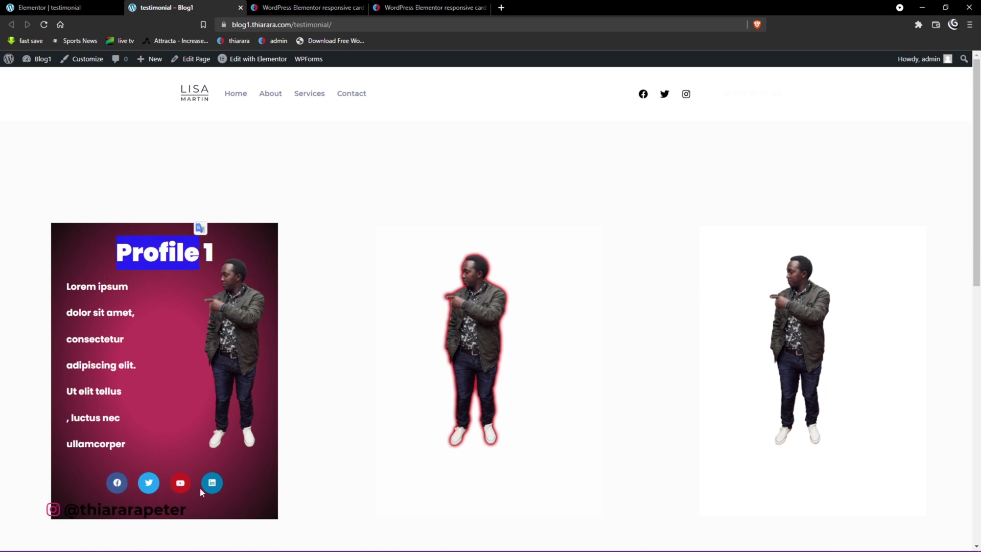
{"action": "mouse_move", "coordinate": [478, 364]}
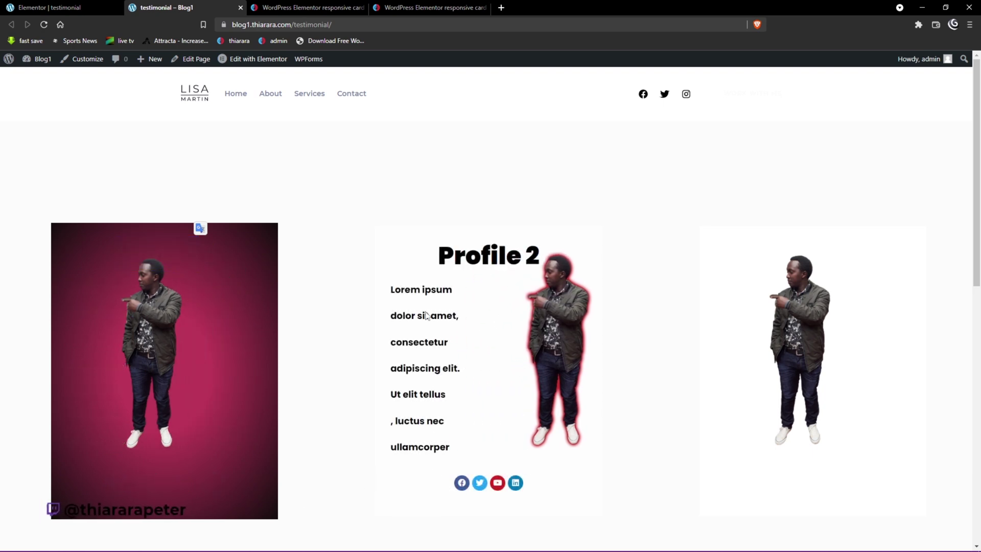
{"action": "mouse_move", "coordinate": [827, 294]}
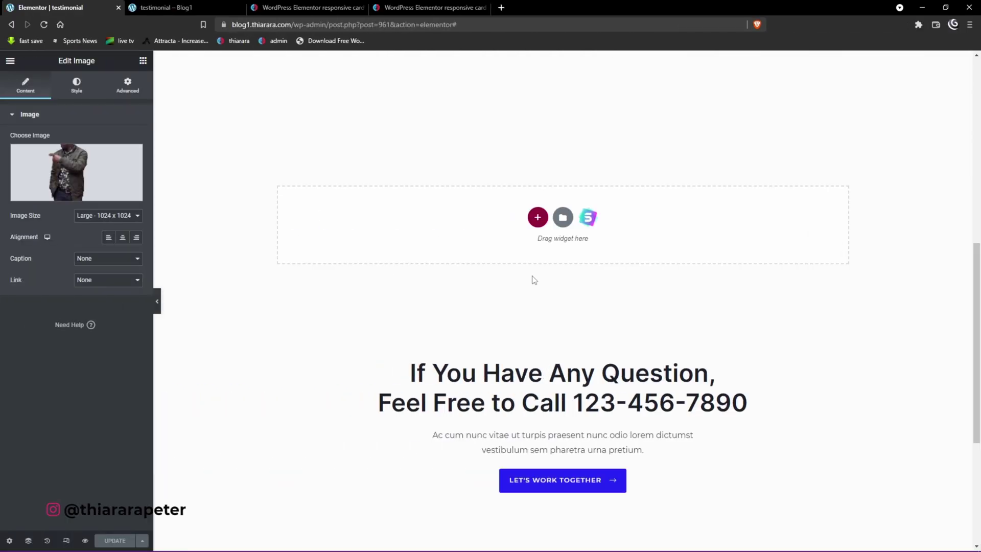
Add a three-column section with Full Width content and Fit To Screen height.
{"action": "left_click", "coordinate": [538, 218]}
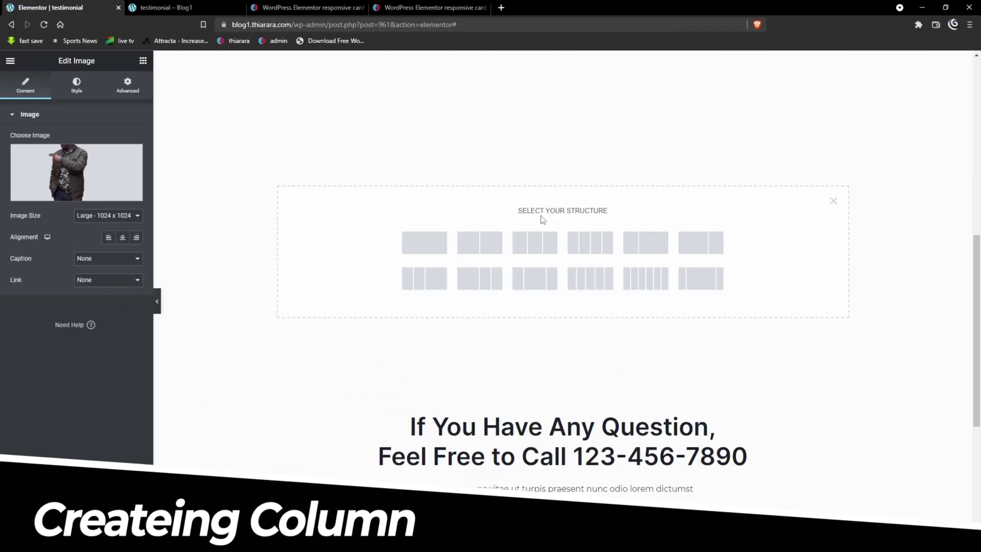
{"action": "left_click", "coordinate": [527, 253]}
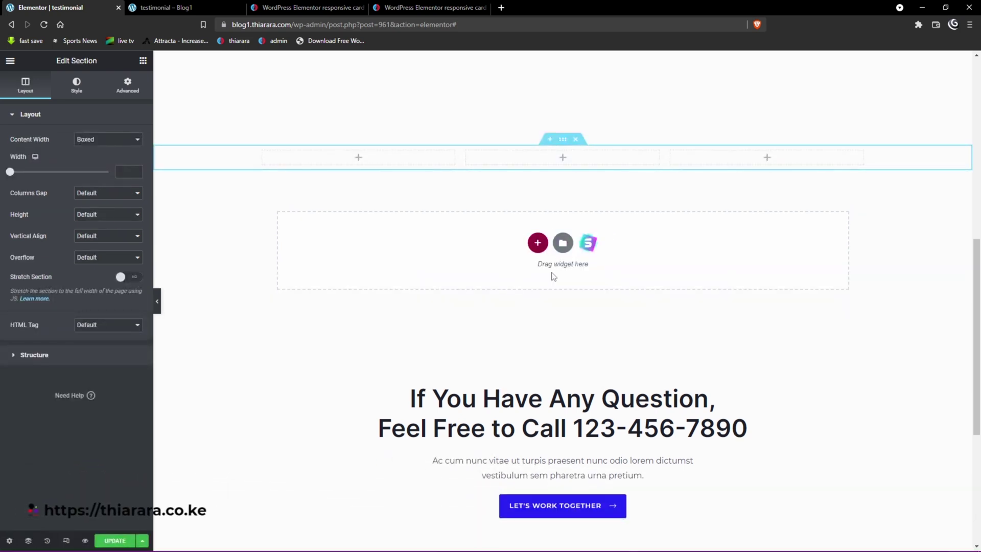
{"action": "left_click", "coordinate": [106, 140]}
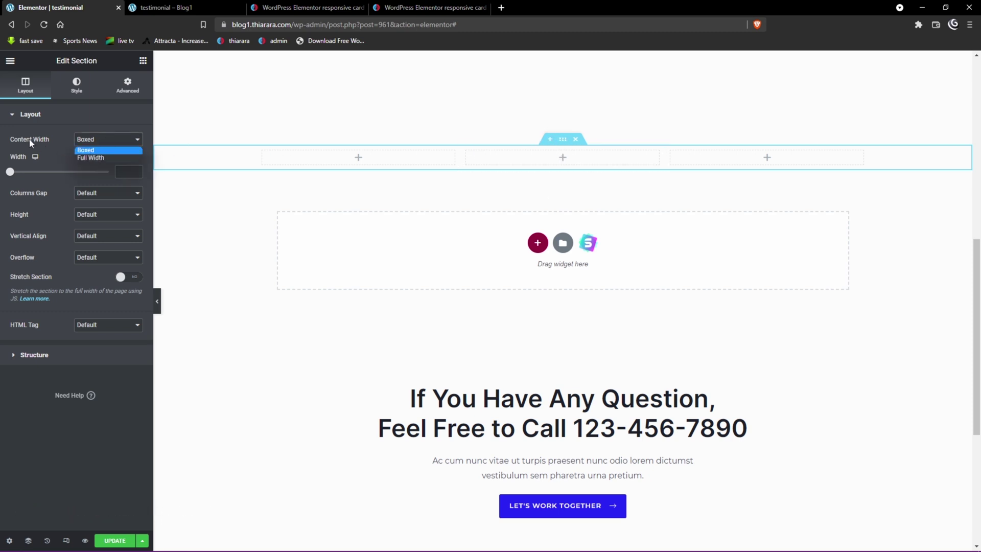
{"action": "left_click", "coordinate": [98, 158]}
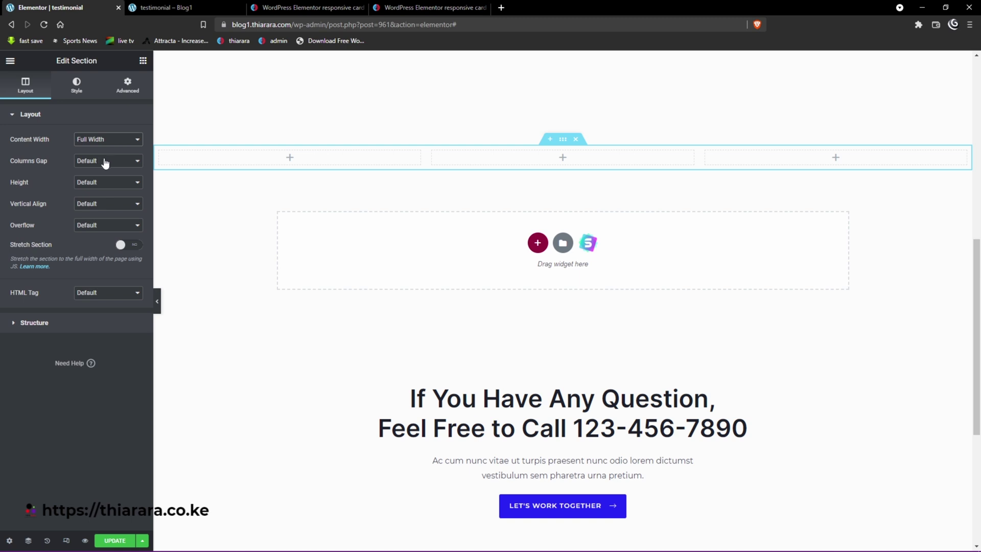
{"action": "left_click", "coordinate": [99, 185]}
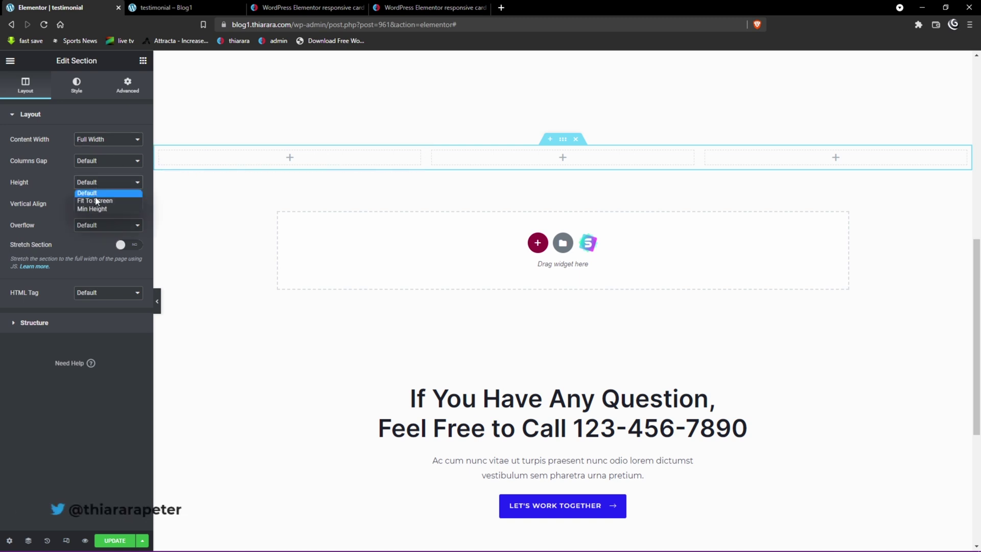
{"action": "left_click", "coordinate": [95, 200]}
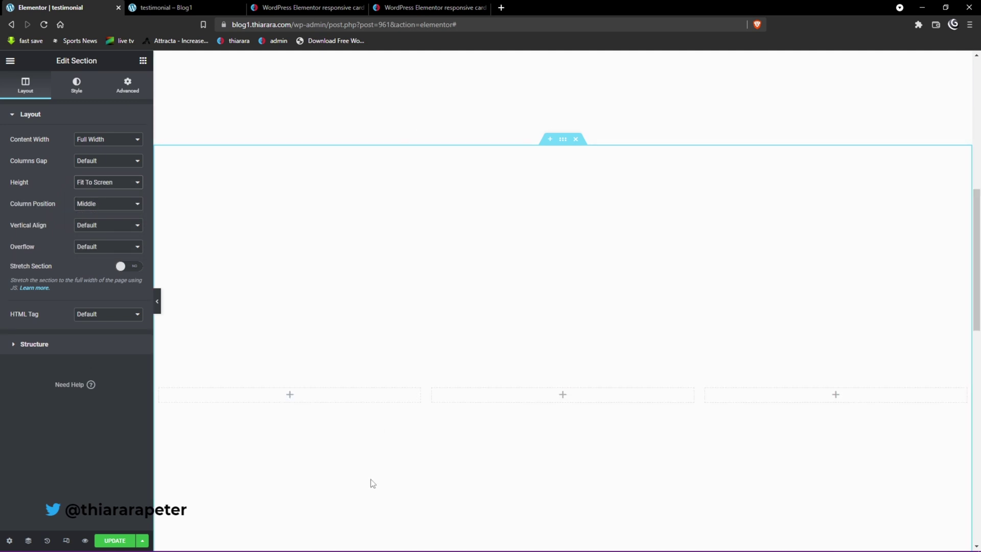
{"action": "scroll", "coordinate": [373, 480], "scroll_direction": "down", "scroll_amount": 3}
{"action": "scroll", "coordinate": [377, 148], "scroll_direction": "up", "scroll_amount": 1}
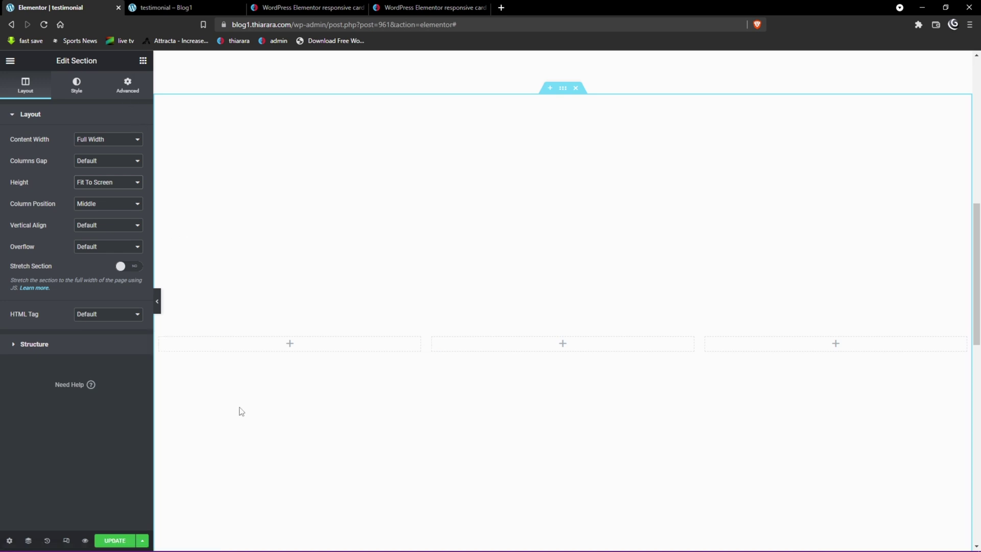
{"action": "left_click", "coordinate": [143, 62]}
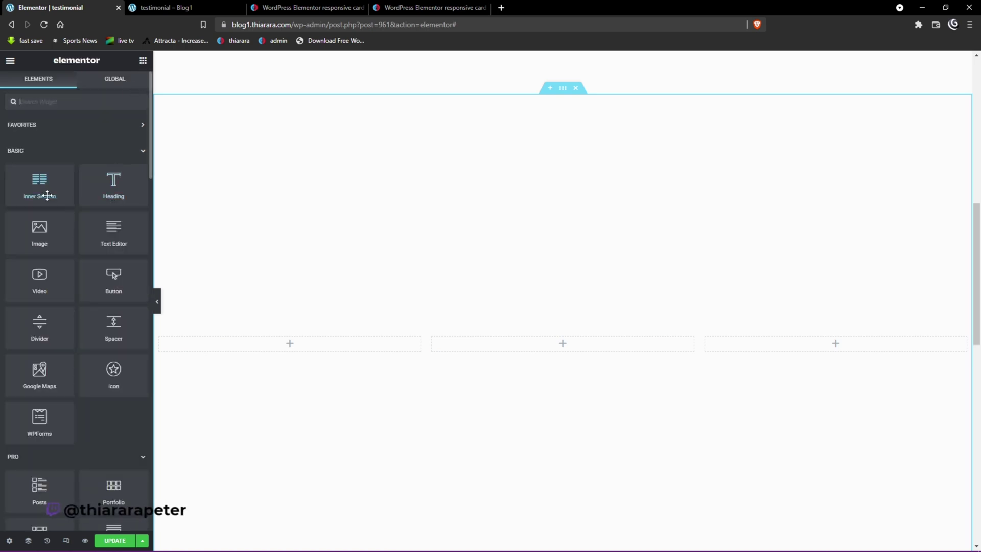
Drop an Inner Section into the first column and delete its second inner column.
{"action": "left_click_drag", "start_coordinate": [47, 196], "coordinate": [297, 345]}
{"action": "right_click", "coordinate": [296, 336]}
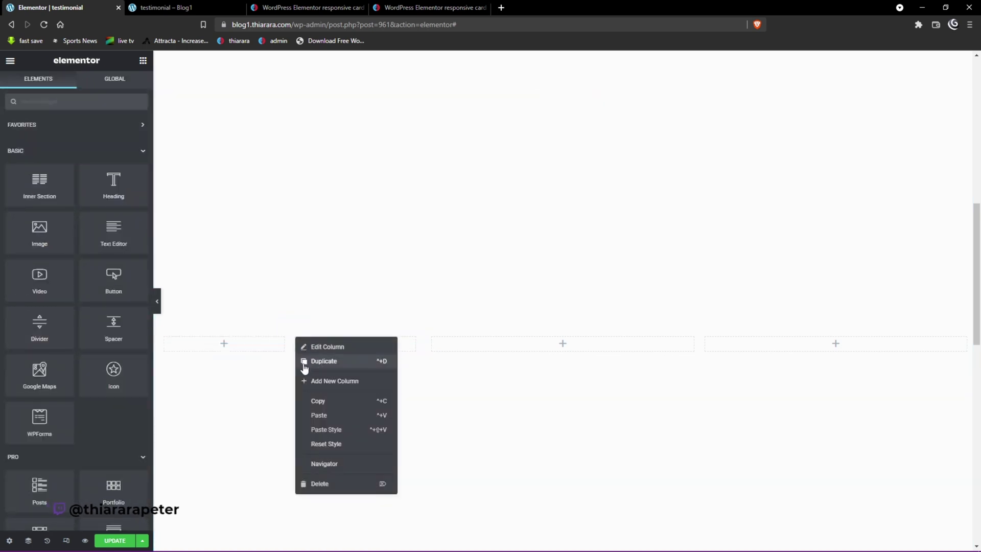
{"action": "left_click", "coordinate": [330, 484]}
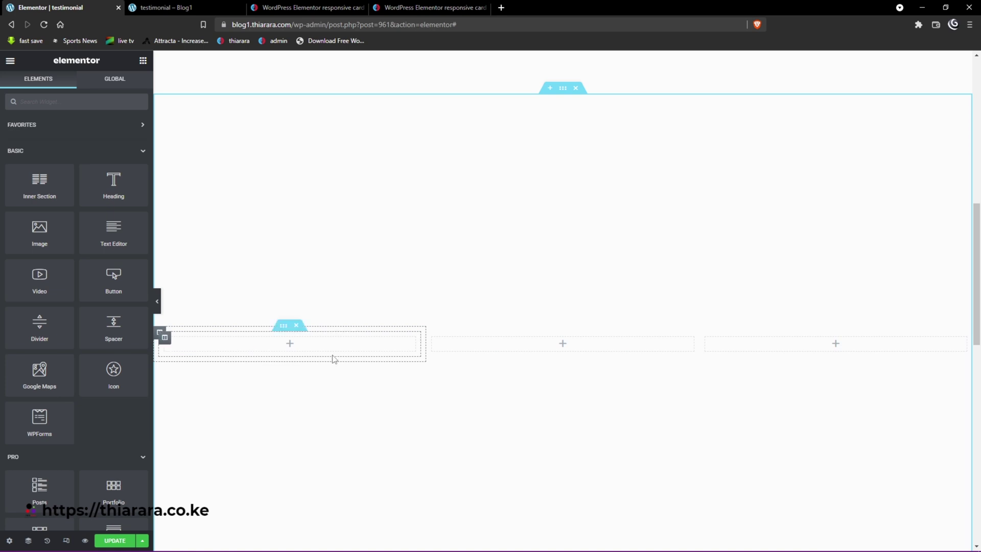
{"action": "left_click", "coordinate": [160, 333]}
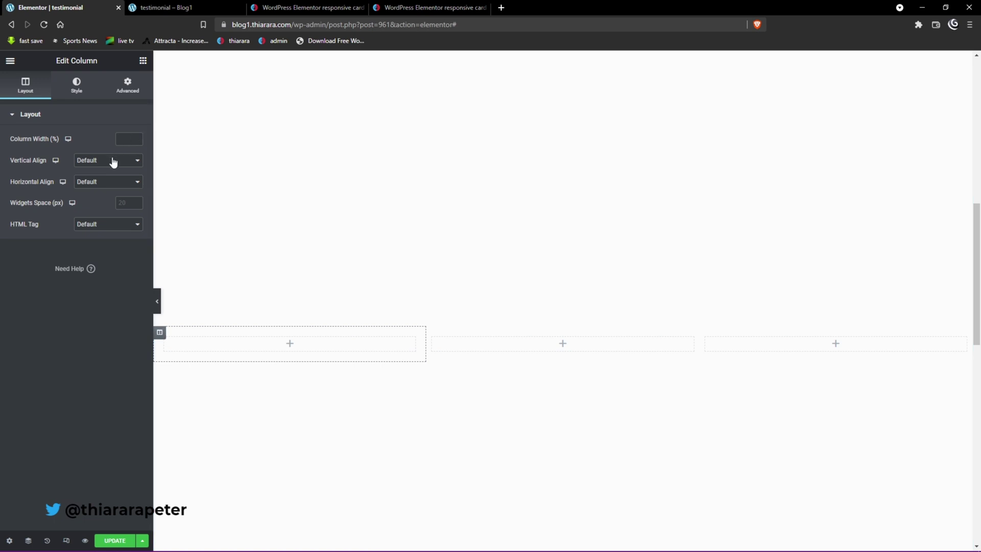
Unlink the first column's margins and set right margin 60 and left margin 50.
{"action": "left_click", "coordinate": [127, 85]}
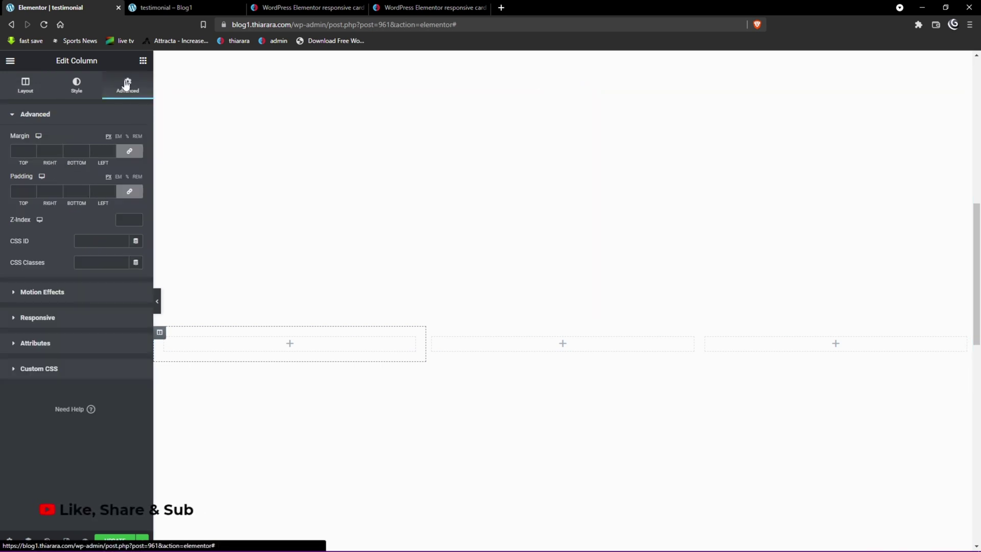
{"action": "left_click", "coordinate": [130, 152]}
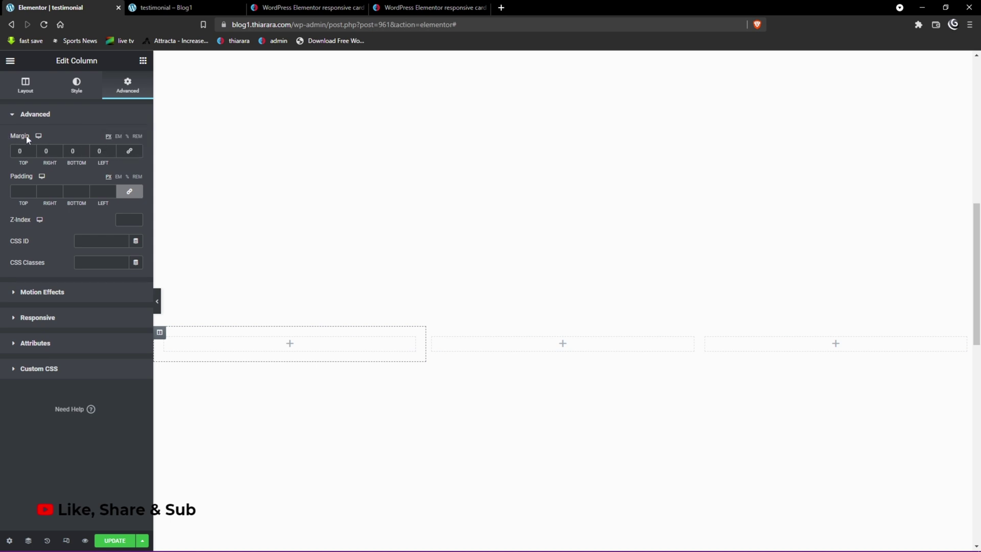
{"action": "double_click", "coordinate": [43, 152]}
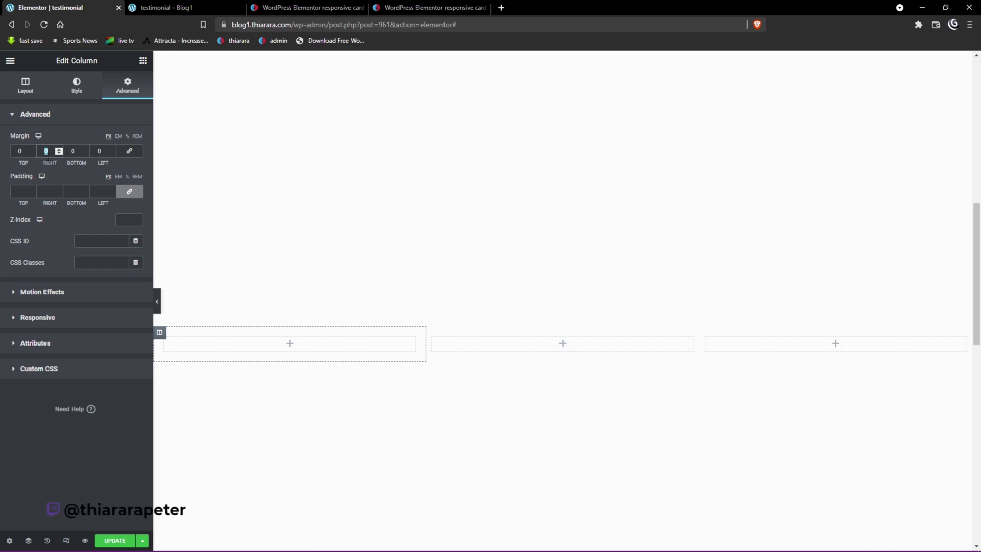
{"action": "type", "text": "60"}
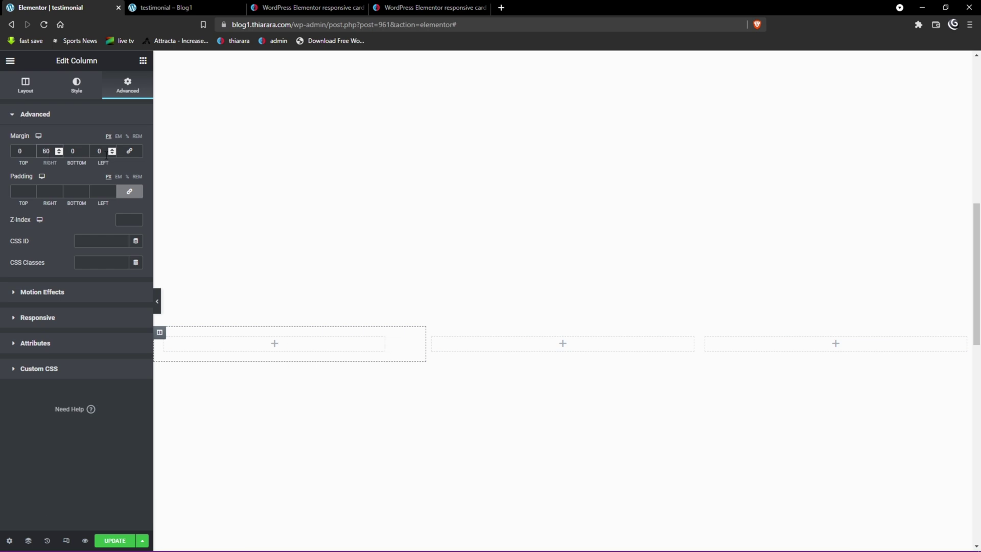
{"action": "key", "text": "Tab"}
{"action": "key", "text": "Tab"}
{"action": "type", "text": "5"}
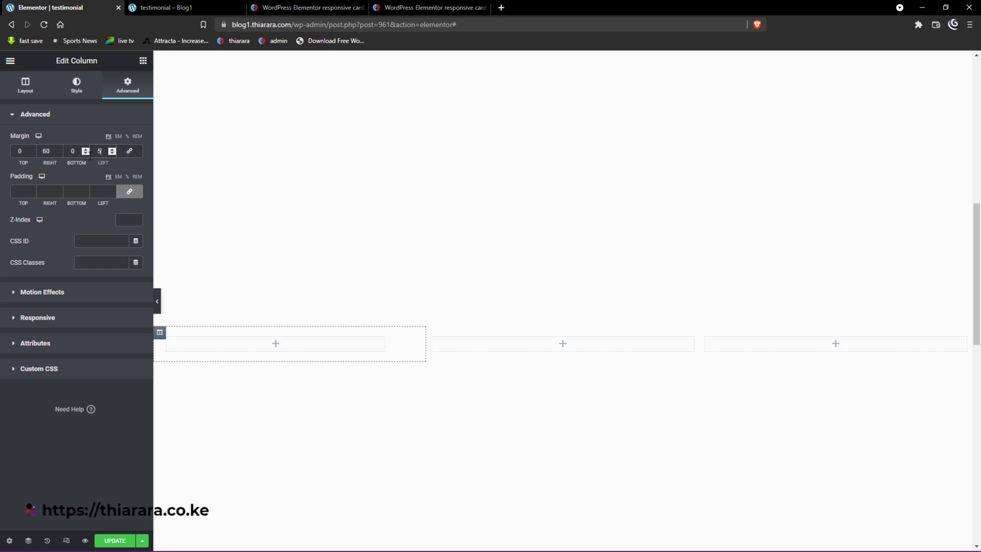
{"action": "type", "text": "0"}
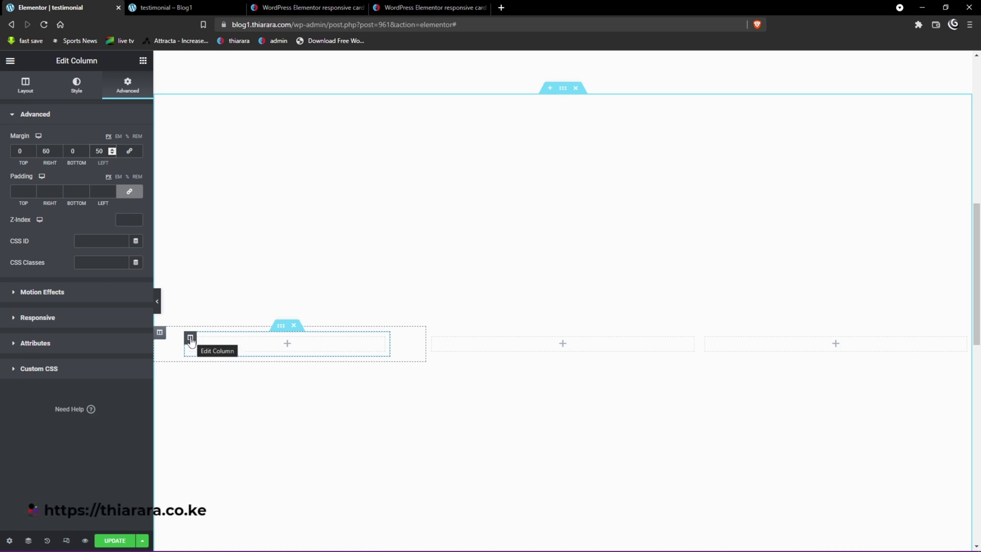
Give the inner column a linked 20 margin on all sides, then view the live page.
{"action": "left_click", "coordinate": [190, 338]}
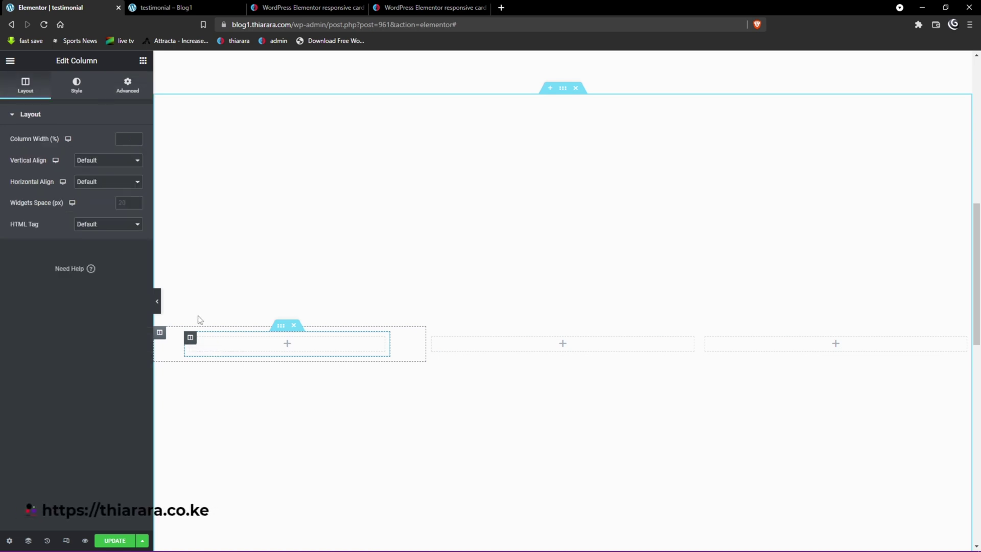
{"action": "left_click", "coordinate": [128, 91]}
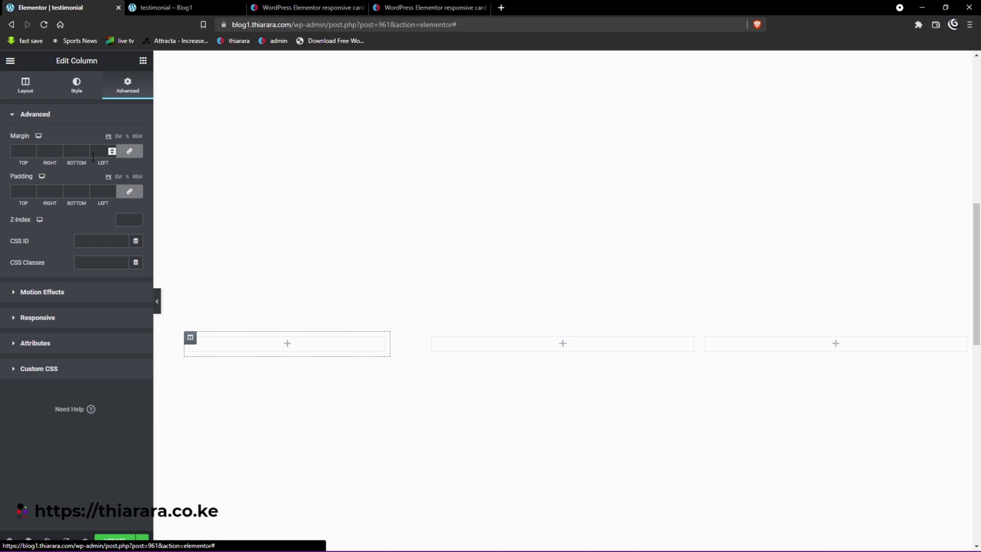
{"action": "left_click", "coordinate": [22, 150]}
{"action": "type", "text": "2"}
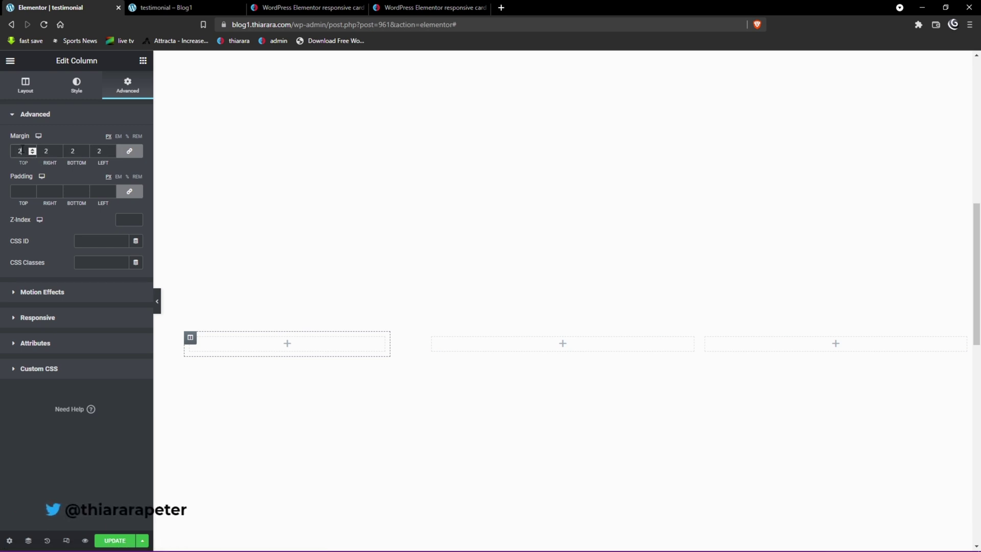
{"action": "type", "text": "0"}
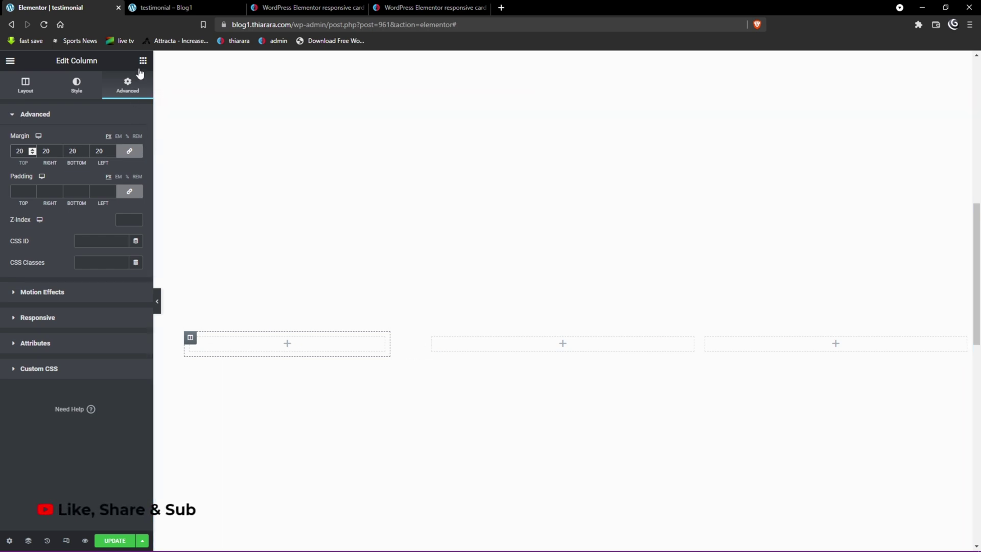
{"action": "left_click", "coordinate": [177, 10]}
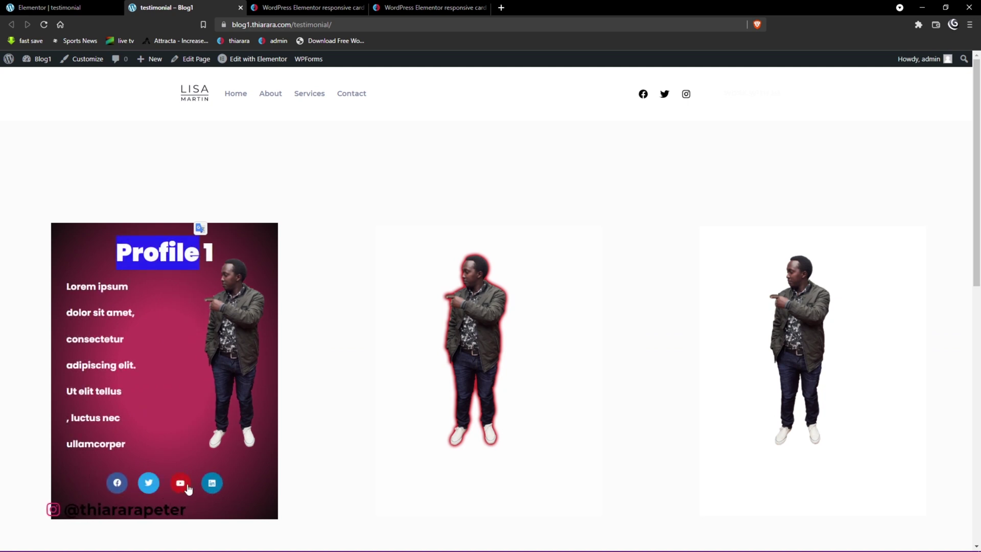
Add a centred 'Profile 1' heading to the inner column.
{"action": "left_click", "coordinate": [56, 7]}
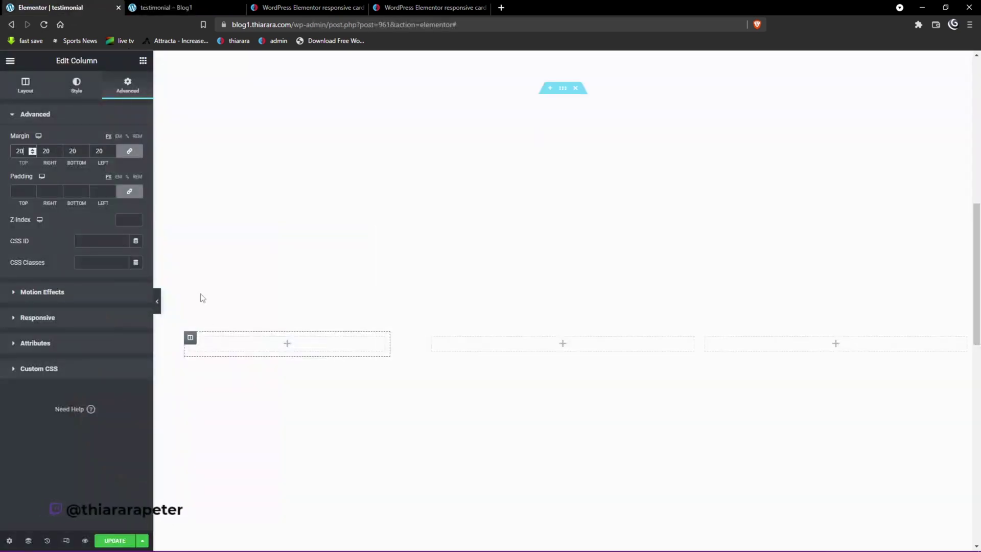
{"action": "left_click", "coordinate": [143, 61]}
{"action": "left_click_drag", "start_coordinate": [115, 189], "coordinate": [199, 313]}
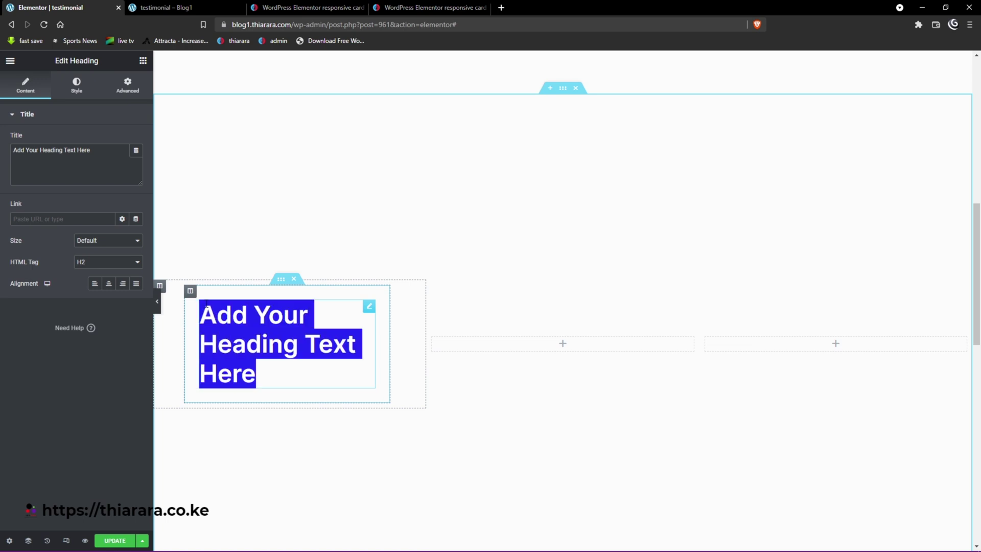
{"action": "type", "text": "Profile 1"}
{"action": "left_click", "coordinate": [109, 284]}
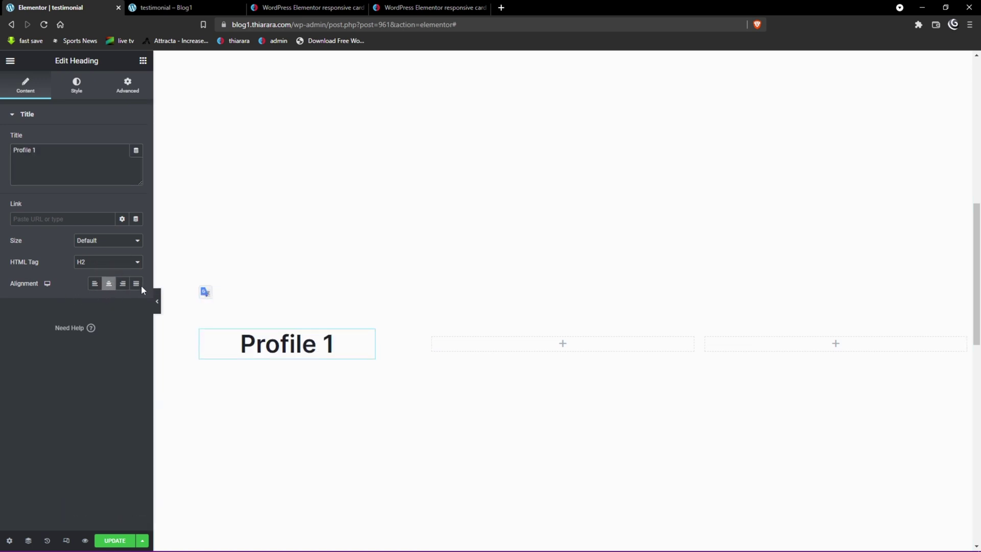
Set the heading text colour to near-black after briefly trying white.
{"action": "left_click", "coordinate": [77, 88]}
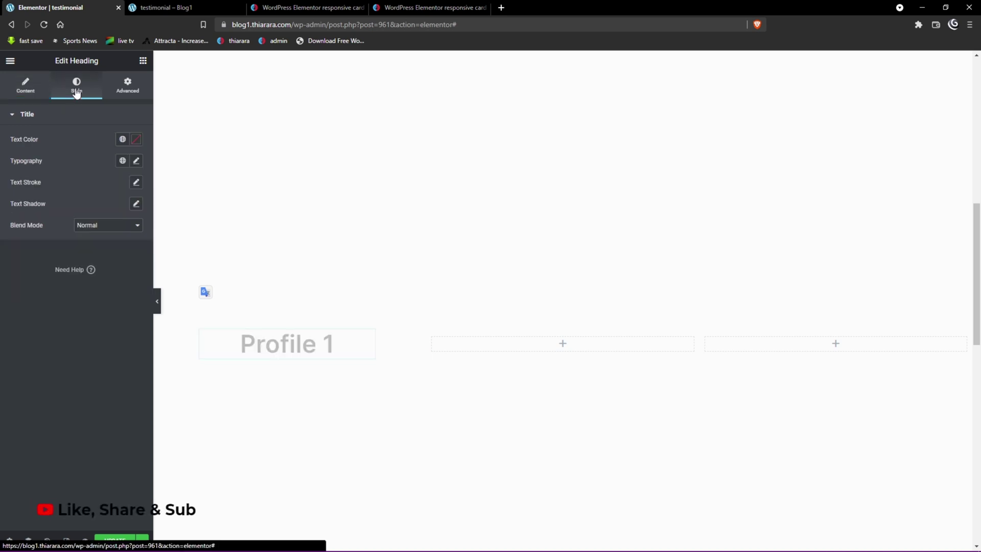
{"action": "left_click", "coordinate": [137, 140]}
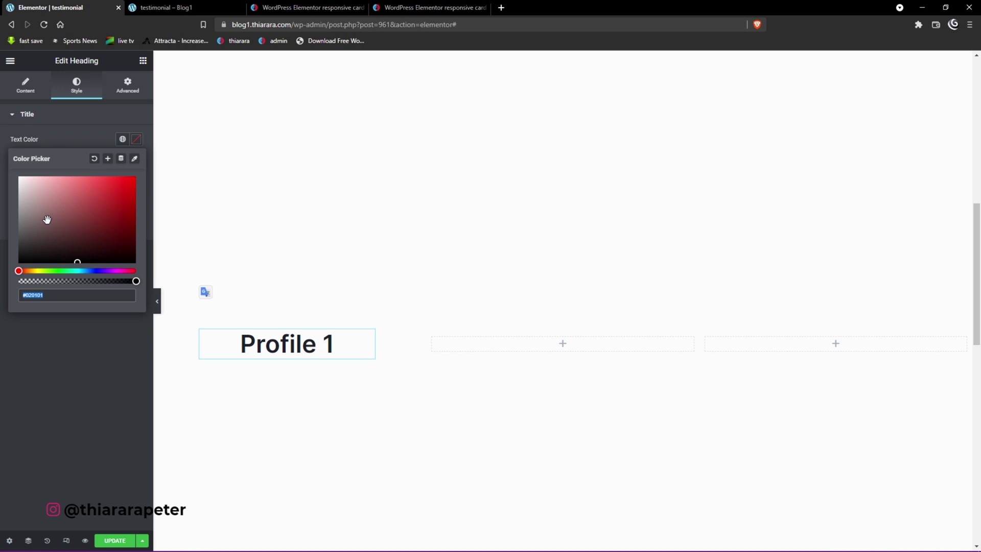
{"action": "left_click_drag", "start_coordinate": [43, 201], "coordinate": [16, 165]}
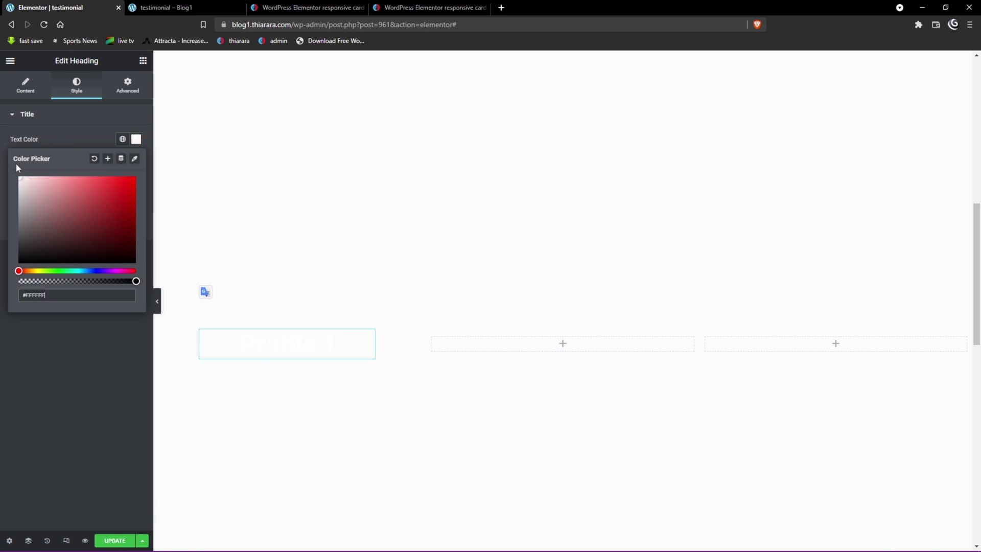
{"action": "left_click", "coordinate": [66, 118]}
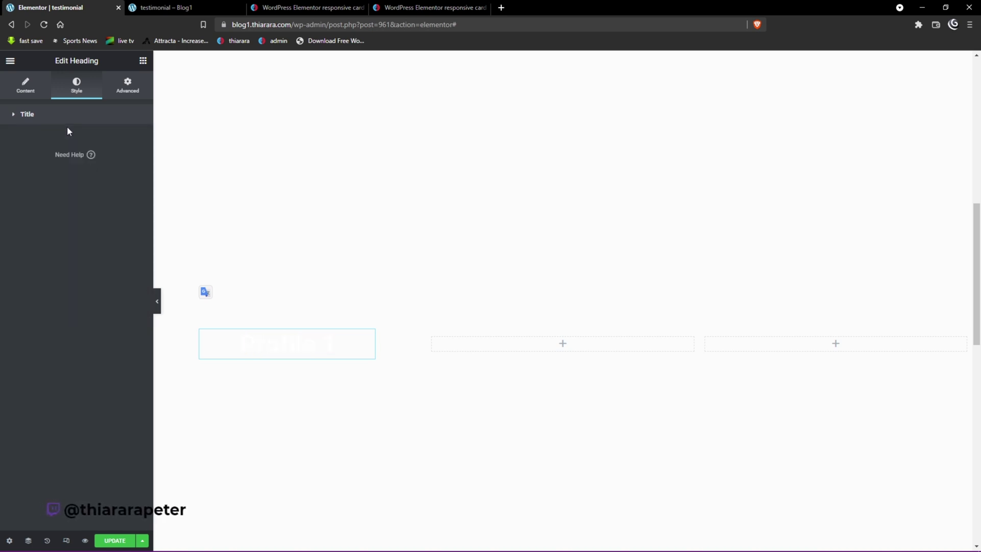
{"action": "left_click", "coordinate": [102, 114]}
{"action": "left_click", "coordinate": [136, 139]}
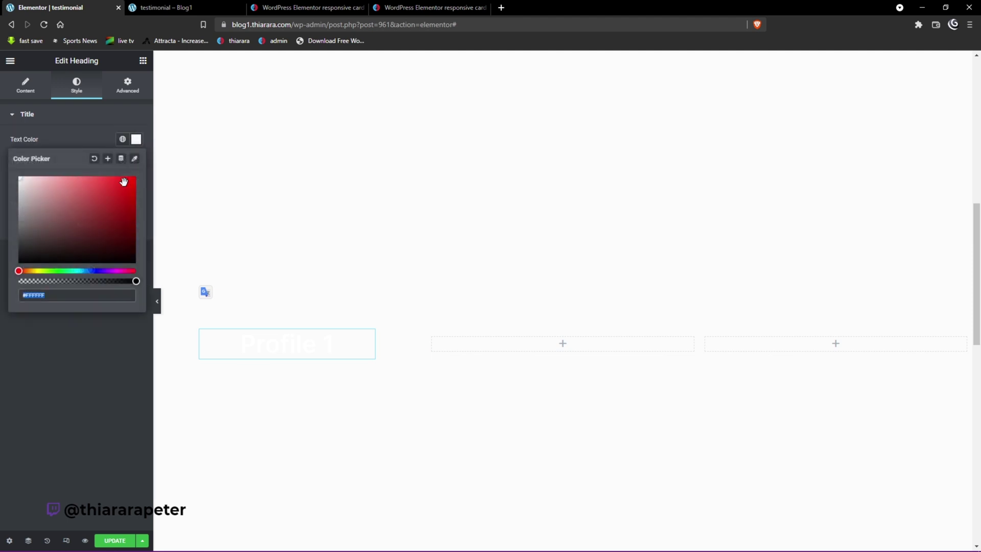
{"action": "left_click_drag", "start_coordinate": [77, 205], "coordinate": [31, 261]}
{"action": "left_click", "coordinate": [113, 139]}
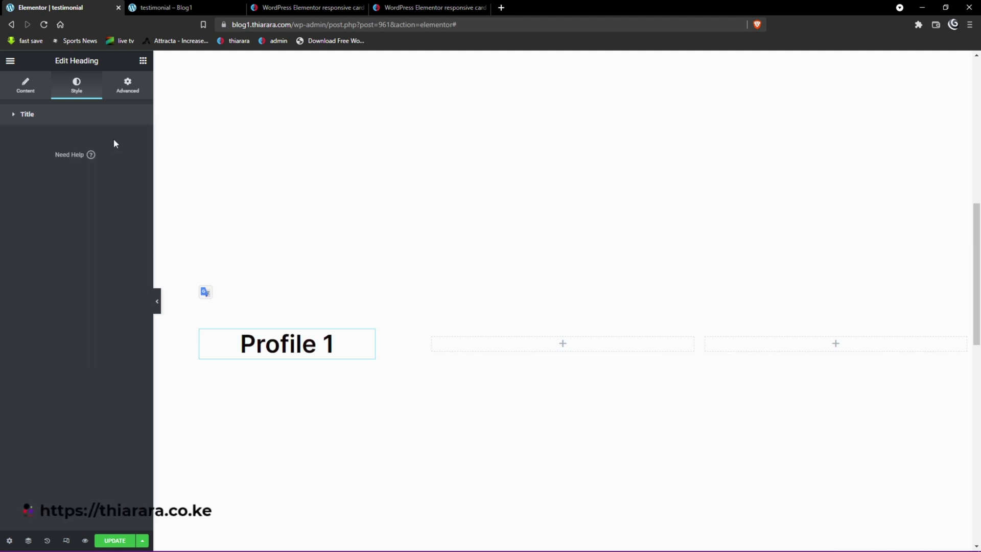
{"action": "left_click", "coordinate": [102, 115]}
Set the heading typography to Poppins, size 40, weight 900, Capitalize transform.
{"action": "left_click", "coordinate": [137, 161]}
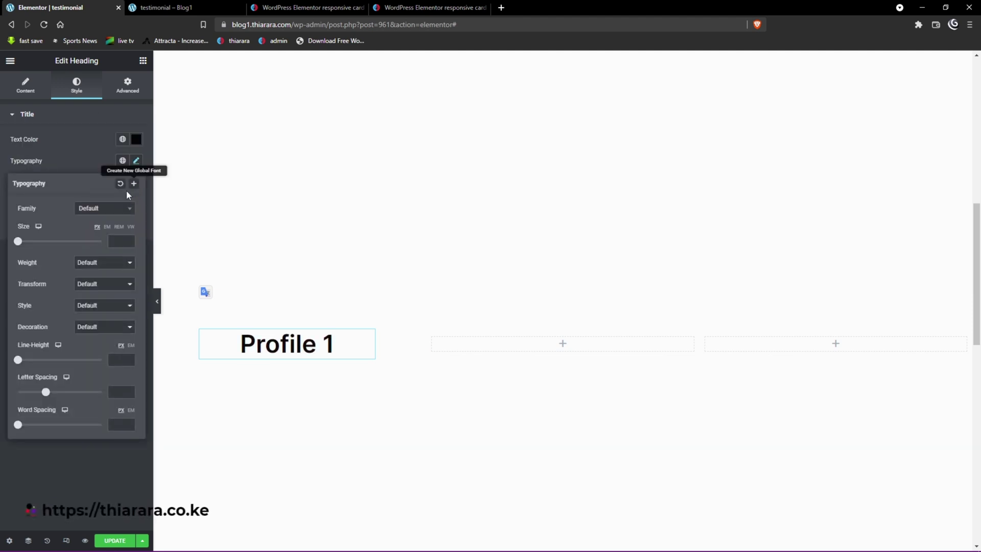
{"action": "left_click", "coordinate": [112, 212]}
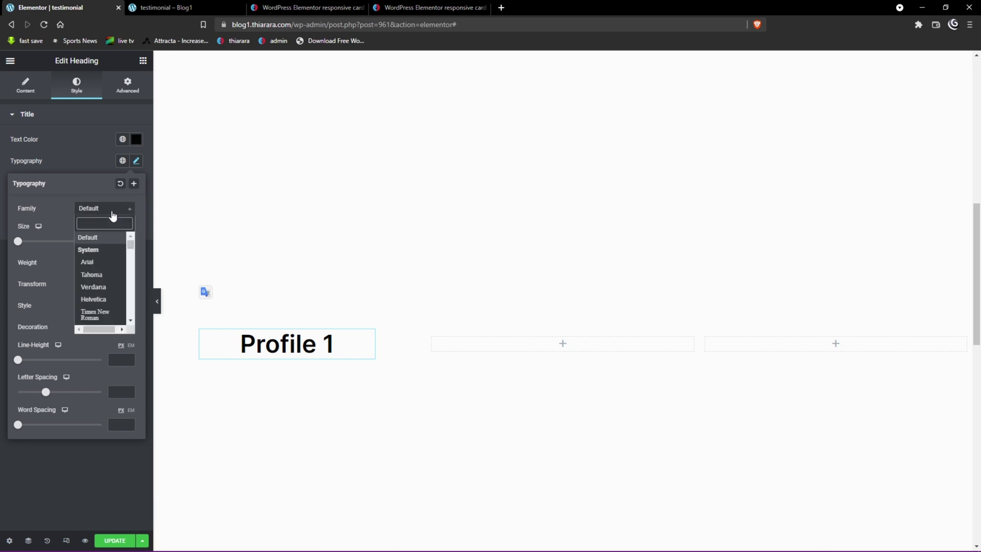
{"action": "left_click", "coordinate": [102, 238]}
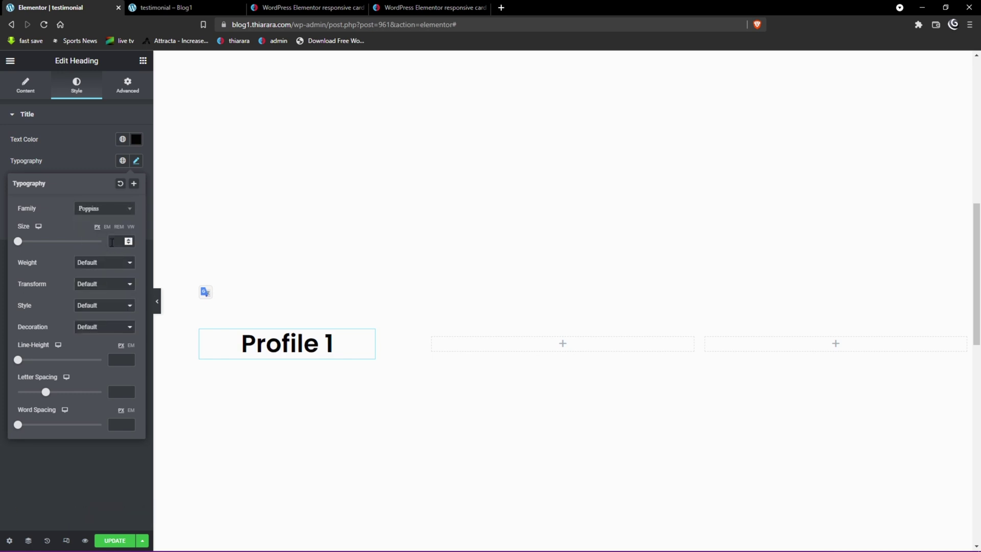
{"action": "type", "text": "2"}
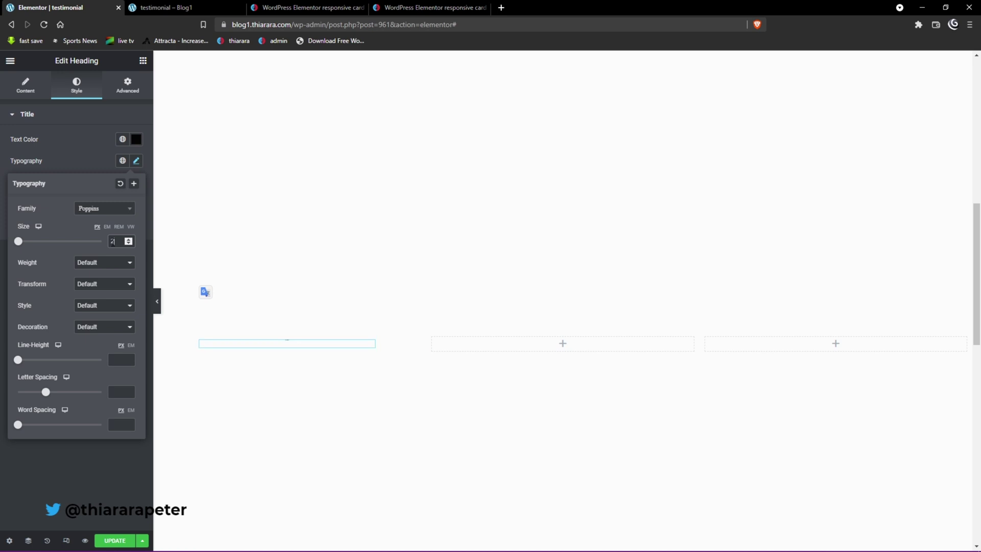
{"action": "type", "text": "5"}
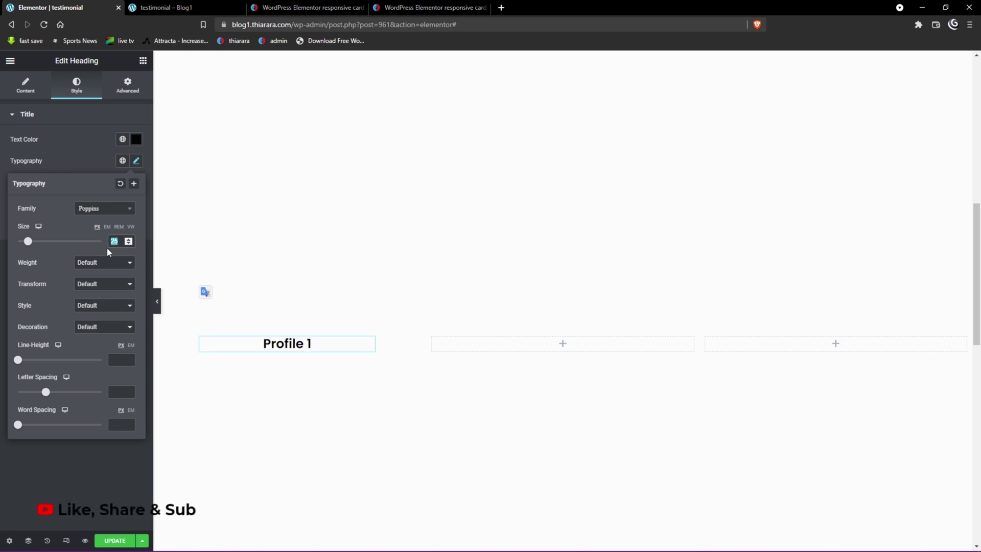
{"action": "type", "text": "40"}
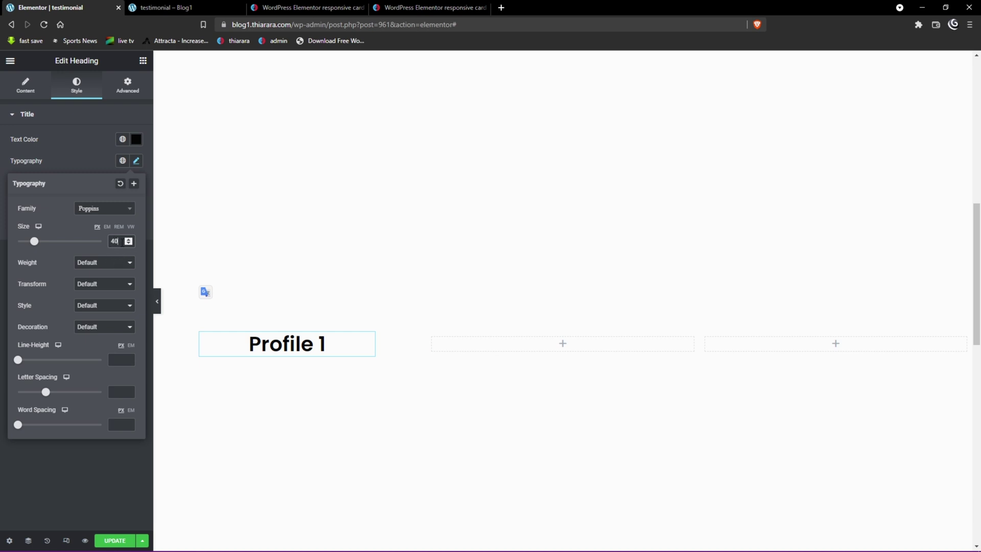
{"action": "left_click", "coordinate": [104, 262]}
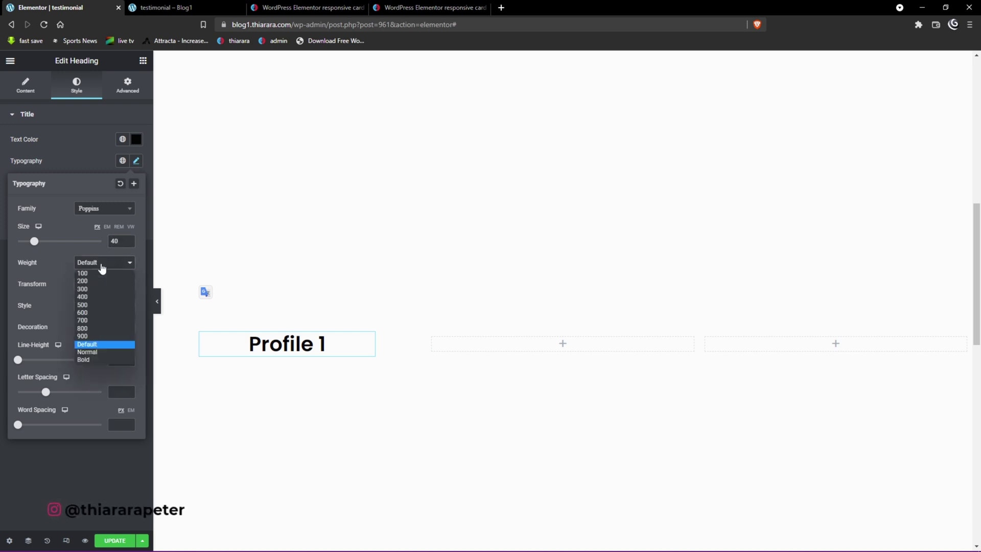
{"action": "left_click", "coordinate": [100, 337]}
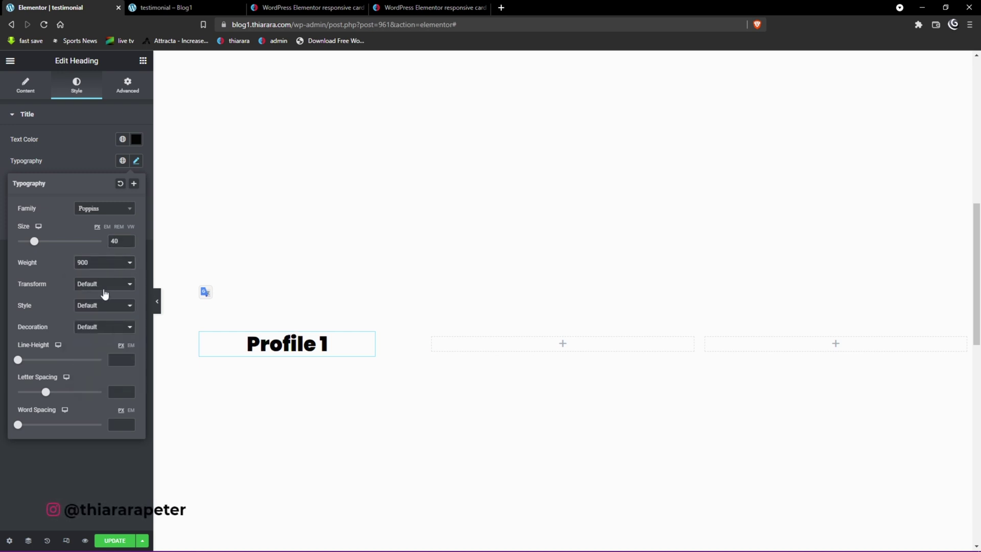
{"action": "left_click", "coordinate": [105, 294]}
{"action": "left_click", "coordinate": [100, 320]}
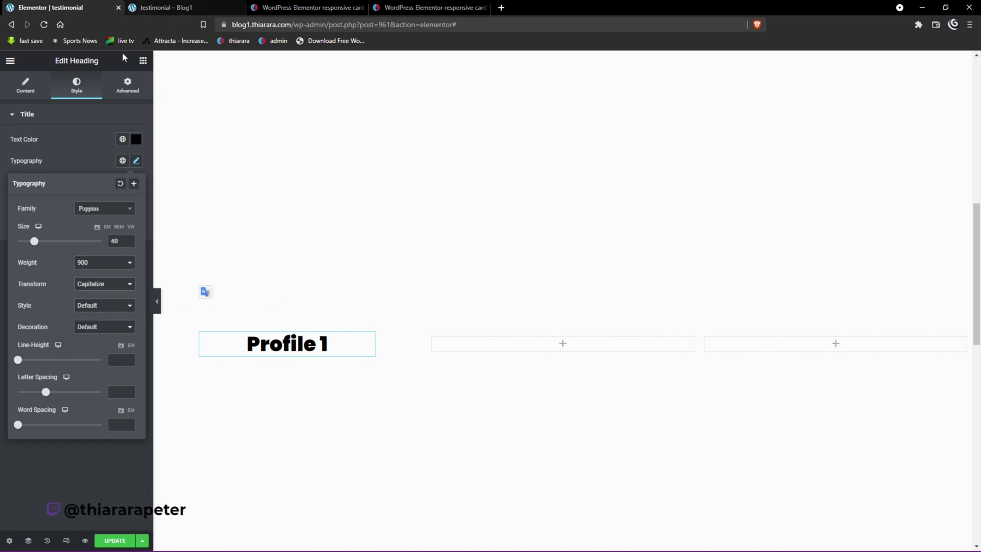
{"action": "left_click", "coordinate": [143, 60]}
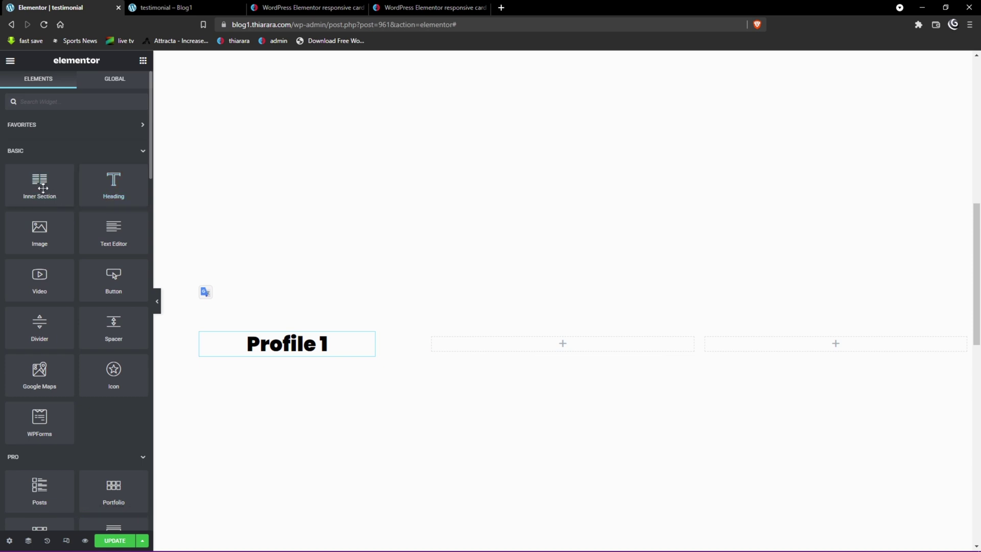
Add a Text Editor under Profile 1 and break its lorem ipsum text into short lines.
{"action": "left_click_drag", "start_coordinate": [99, 227], "coordinate": [302, 350]}
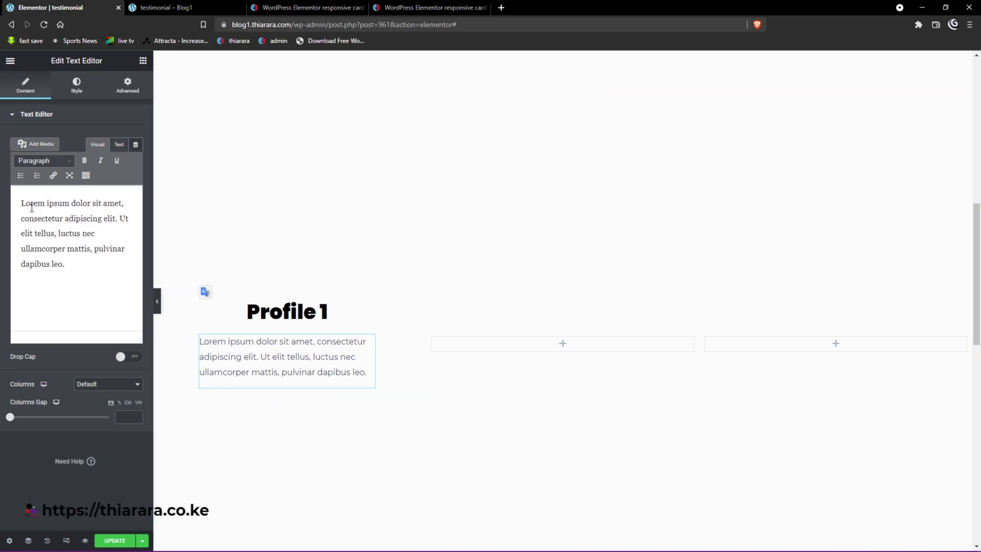
{"action": "left_click", "coordinate": [71, 204]}
{"action": "key", "text": "Return"}
{"action": "left_click", "coordinate": [72, 228]}
{"action": "key", "text": "Return"}
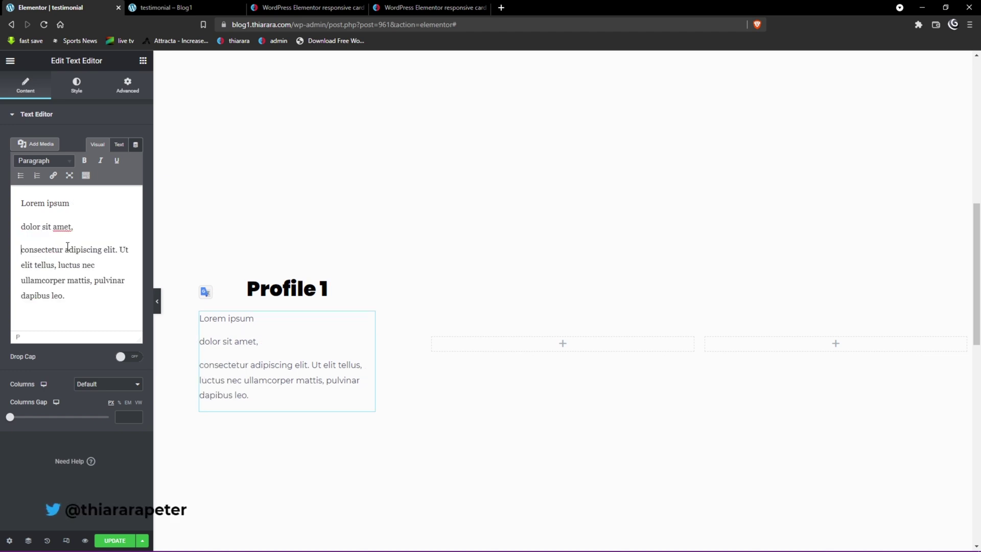
{"action": "left_click", "coordinate": [64, 252]}
{"action": "key", "text": "Return"}
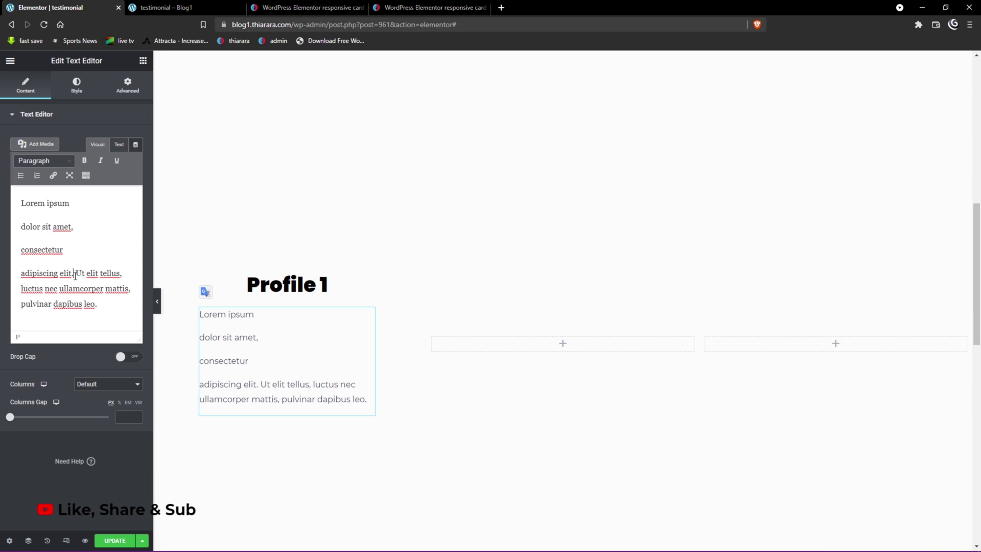
{"action": "key", "text": "Return"}
{"action": "left_click", "coordinate": [69, 296]}
{"action": "key", "text": "Return"}
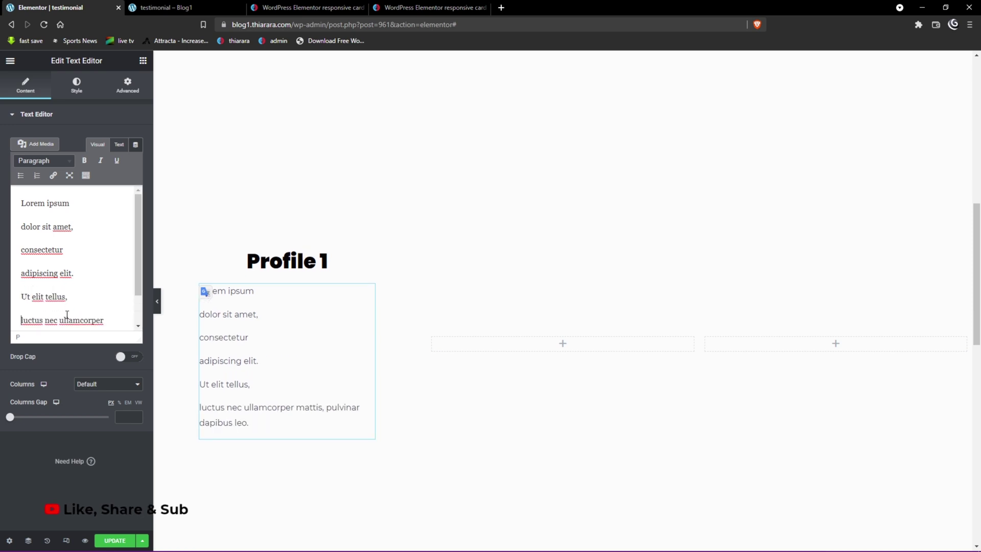
{"action": "scroll", "coordinate": [66, 306], "scroll_direction": "down", "scroll_amount": 1}
{"action": "left_click", "coordinate": [60, 284]}
{"action": "key", "text": "Return"}
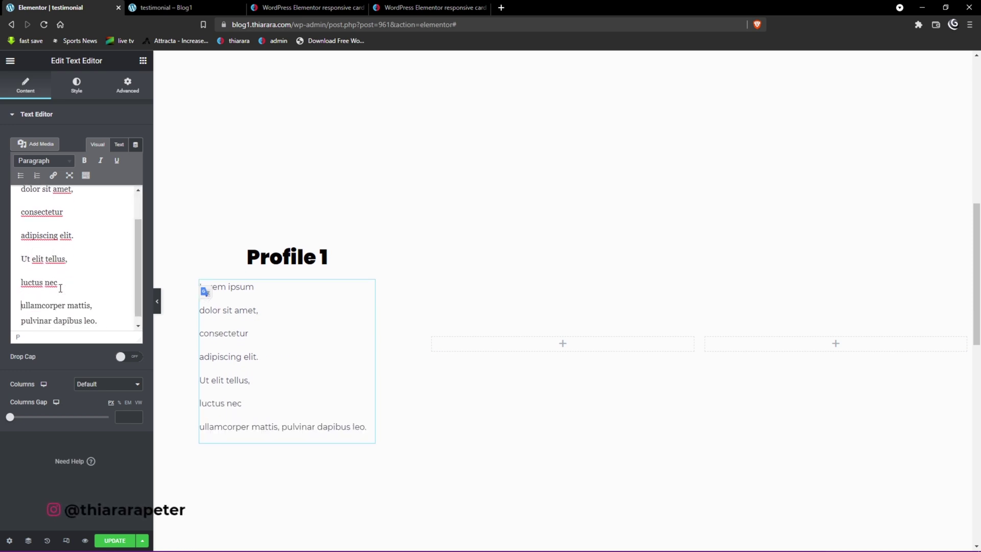
Trim the text to end at 'mattis.' and make all of it bold.
{"action": "scroll", "coordinate": [57, 299], "scroll_direction": "down", "scroll_amount": 1}
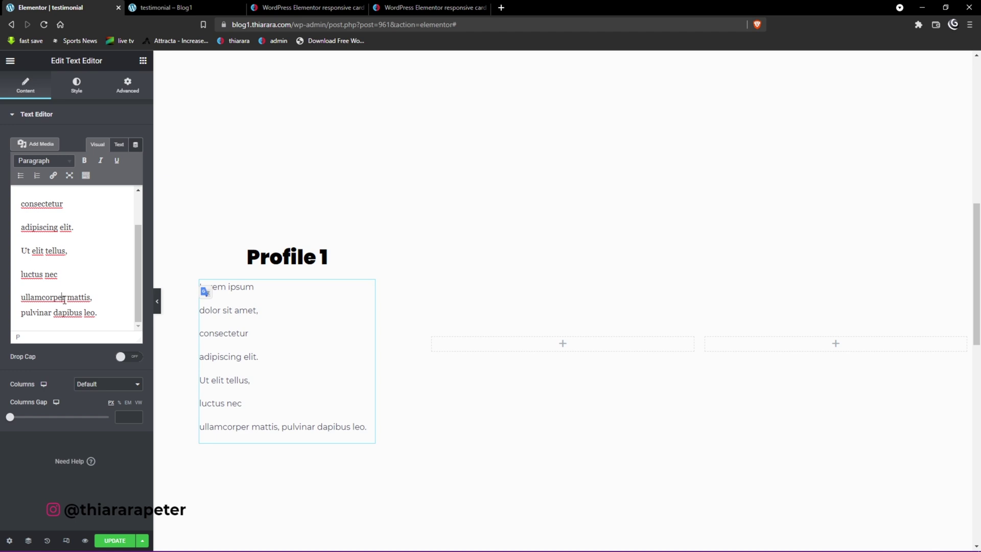
{"action": "left_click", "coordinate": [63, 297]}
{"action": "key", "text": "Return"}
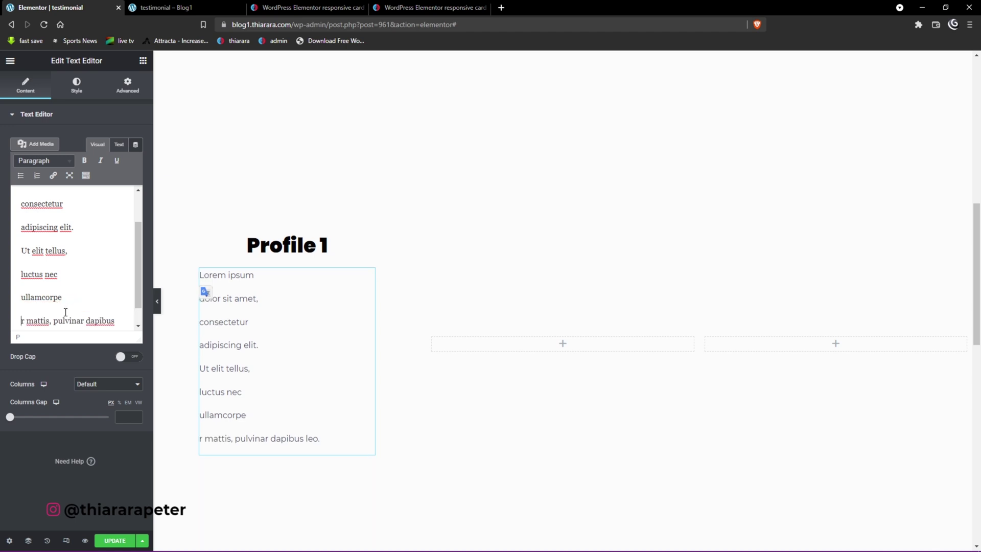
{"action": "left_click", "coordinate": [28, 323]}
{"action": "key", "text": "BackSpace"}
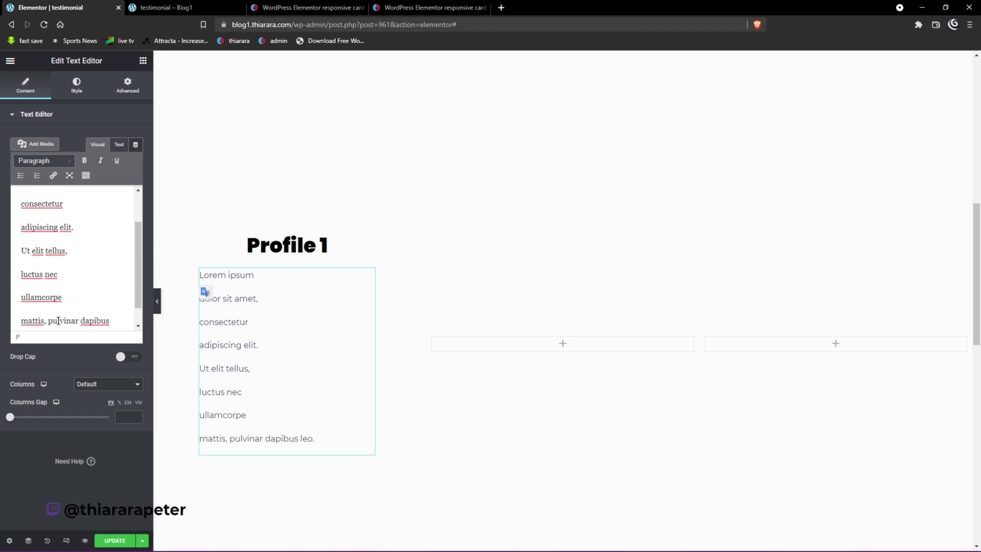
{"action": "left_click", "coordinate": [47, 321]}
{"action": "key", "text": "BackSpace"}
{"action": "type", "text": "."}
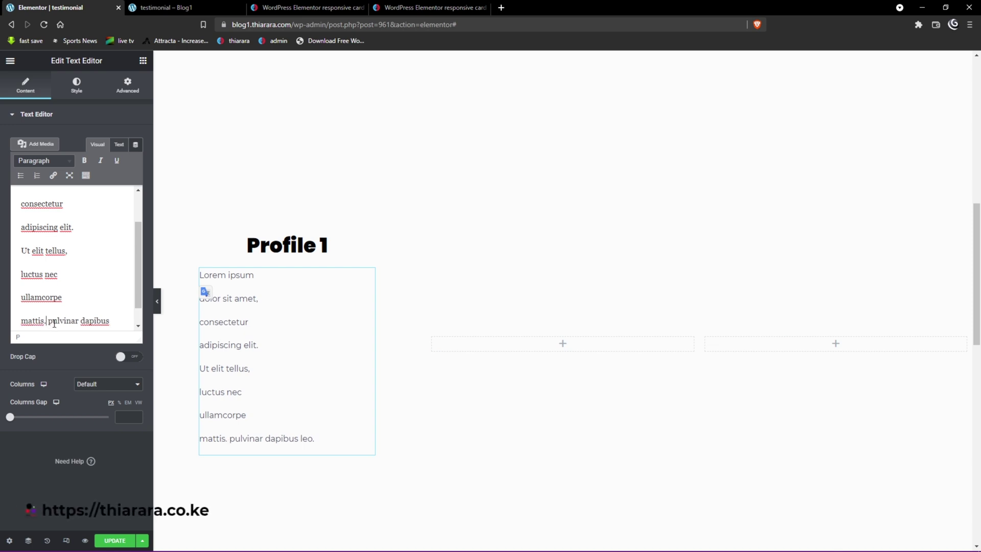
{"action": "left_click_drag", "start_coordinate": [49, 321], "coordinate": [74, 341]}
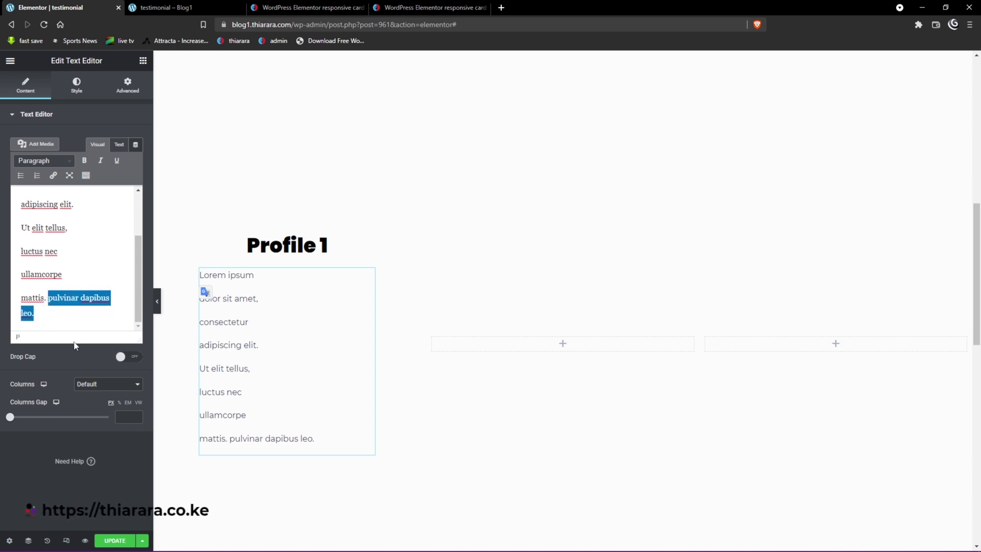
{"action": "key", "text": "BackSpace"}
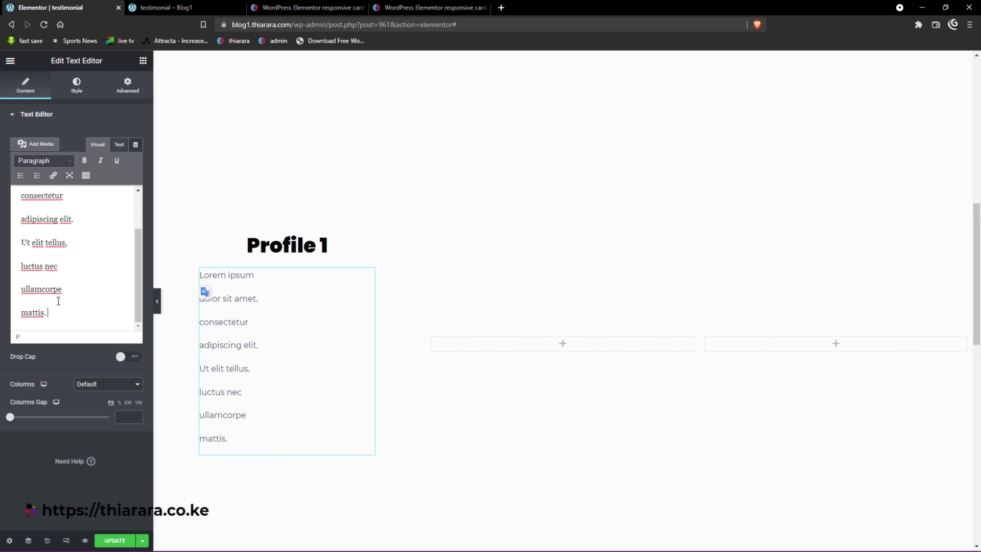
{"action": "left_click_drag", "start_coordinate": [56, 314], "coordinate": [33, 169]}
{"action": "left_click", "coordinate": [84, 163]}
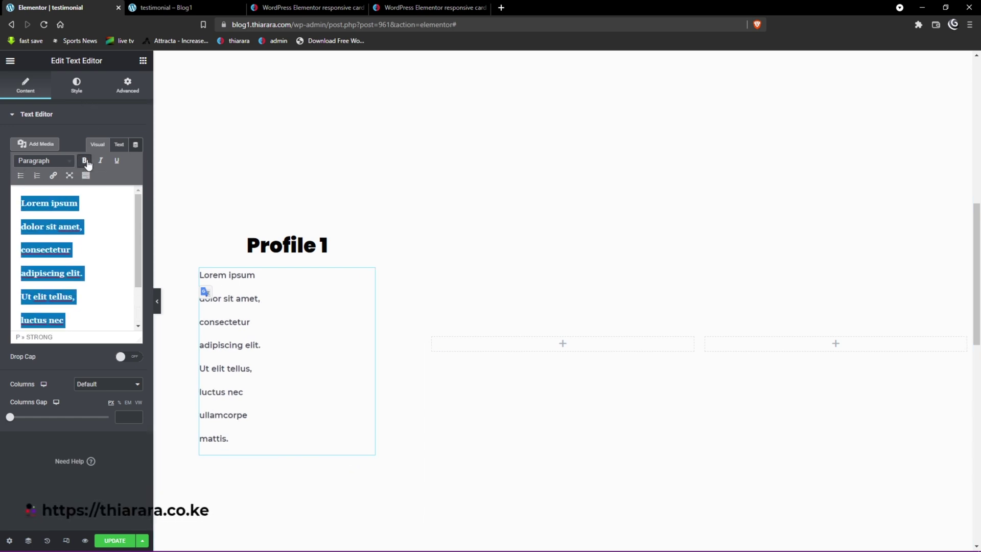
Set the paragraph typography to Poppins, size 18, weight 900, line height 22.
{"action": "left_click", "coordinate": [77, 85]}
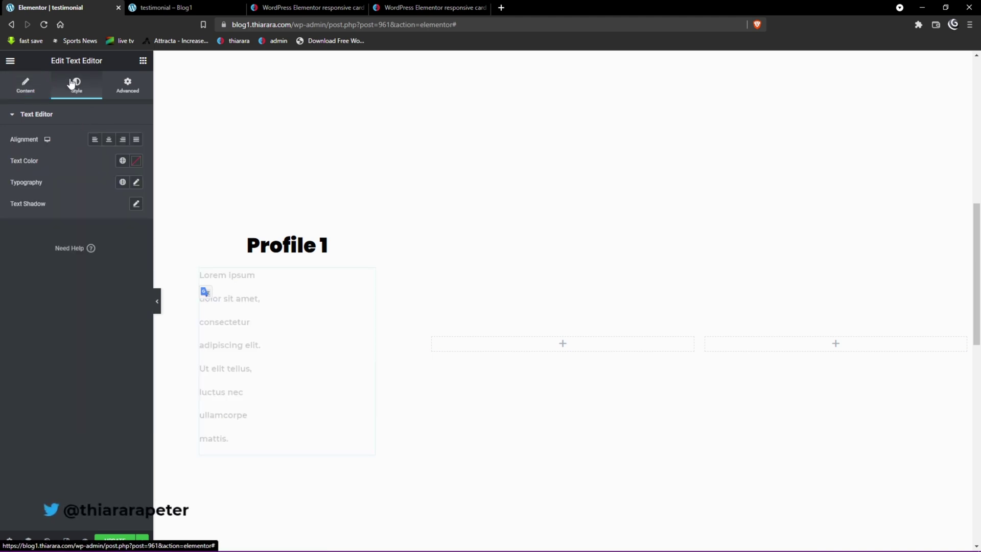
{"action": "left_click", "coordinate": [135, 160]}
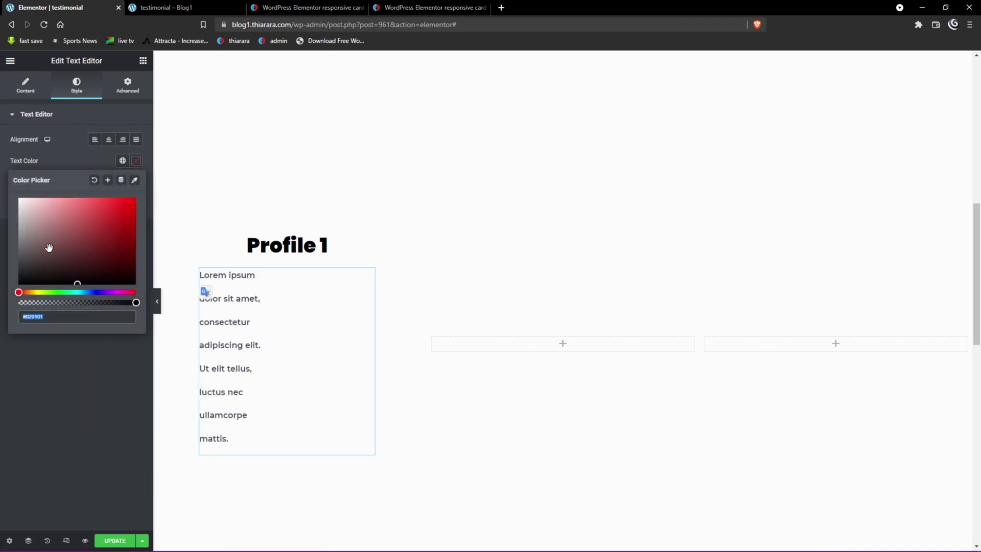
{"action": "left_click", "coordinate": [77, 149]}
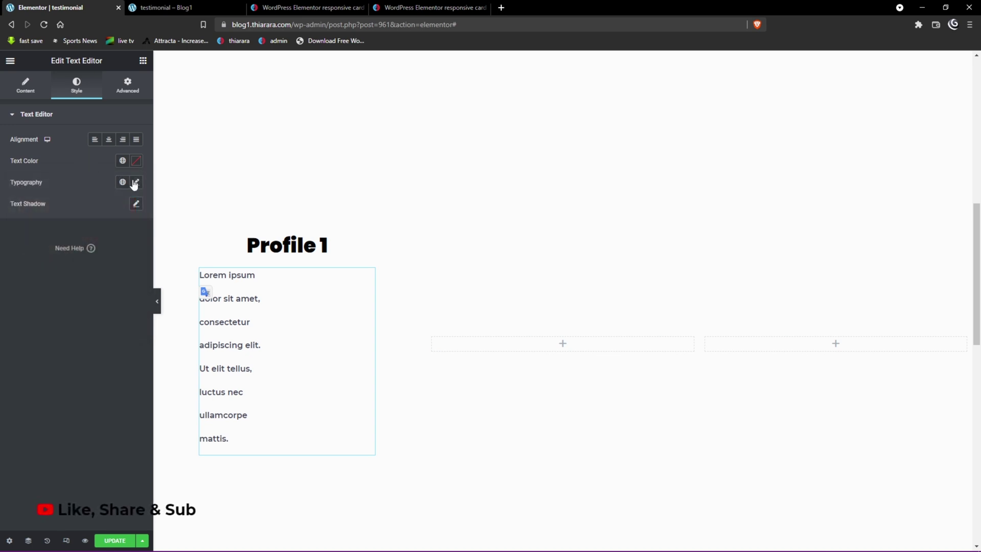
{"action": "left_click", "coordinate": [136, 182]}
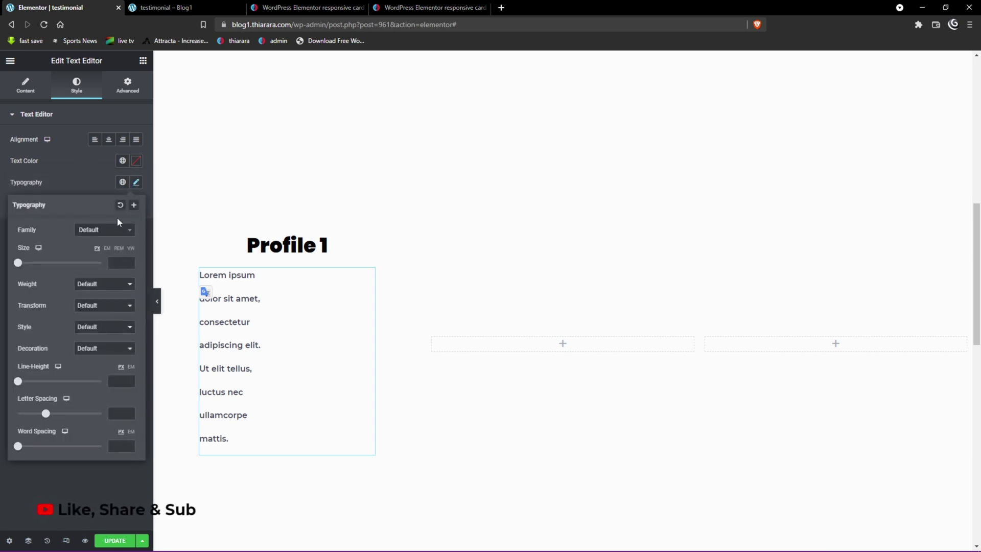
{"action": "left_click", "coordinate": [107, 233]}
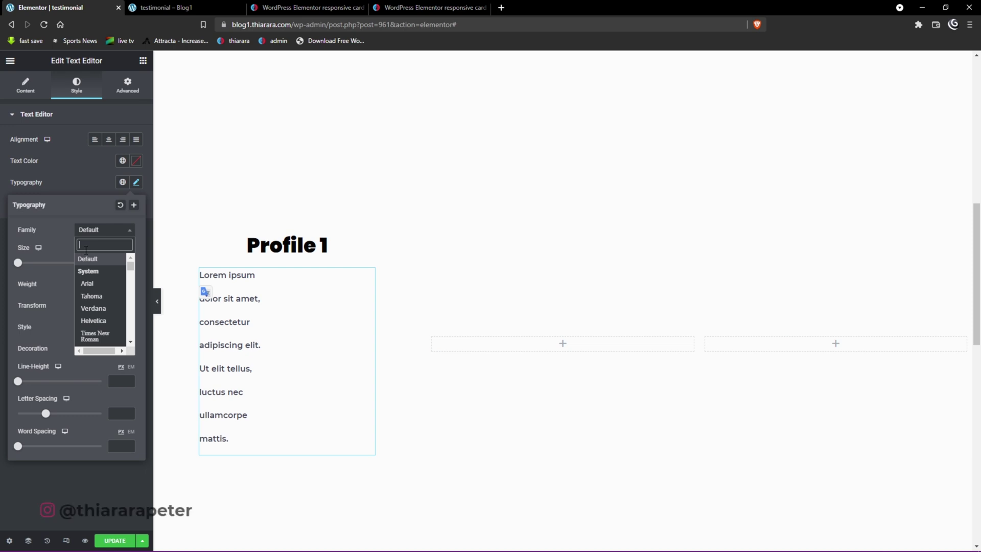
{"action": "type", "text": "pop"}
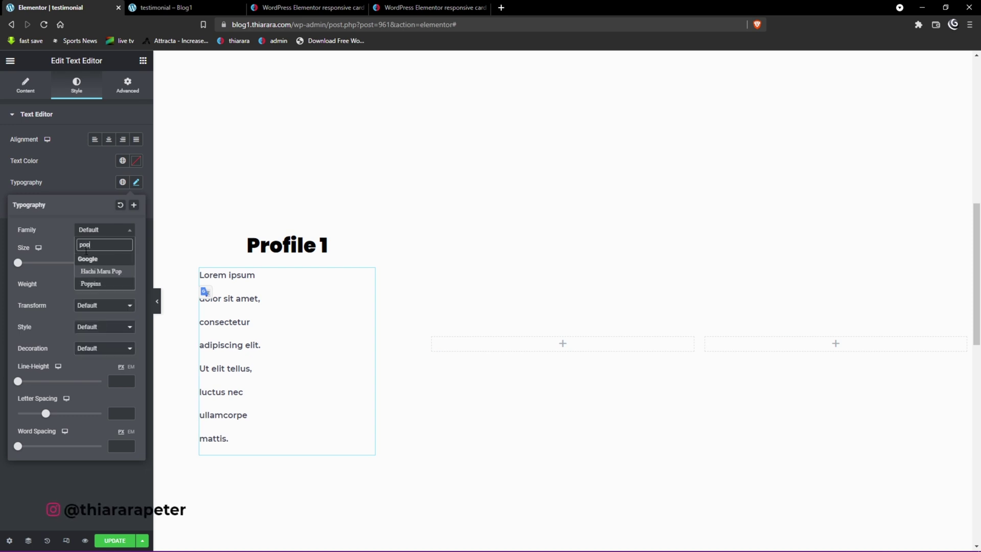
{"action": "left_click", "coordinate": [94, 284]}
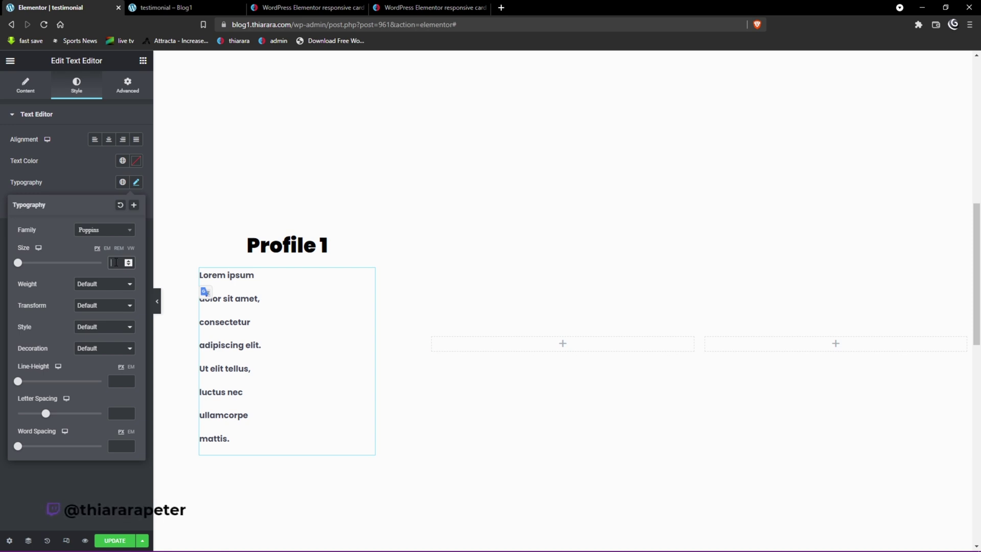
{"action": "left_click", "coordinate": [113, 262]}
{"action": "type", "text": "18"}
{"action": "left_click", "coordinate": [100, 285]}
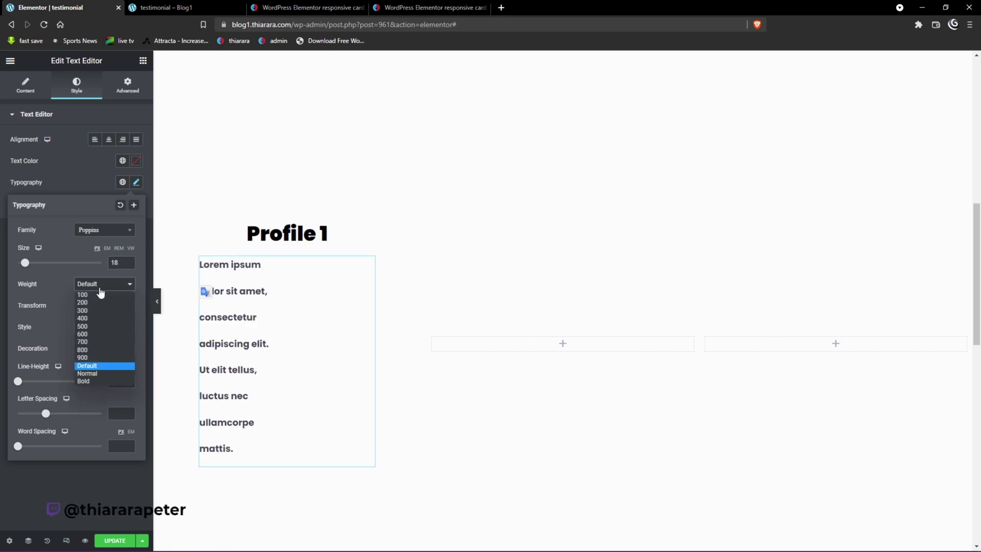
{"action": "left_click", "coordinate": [97, 357]}
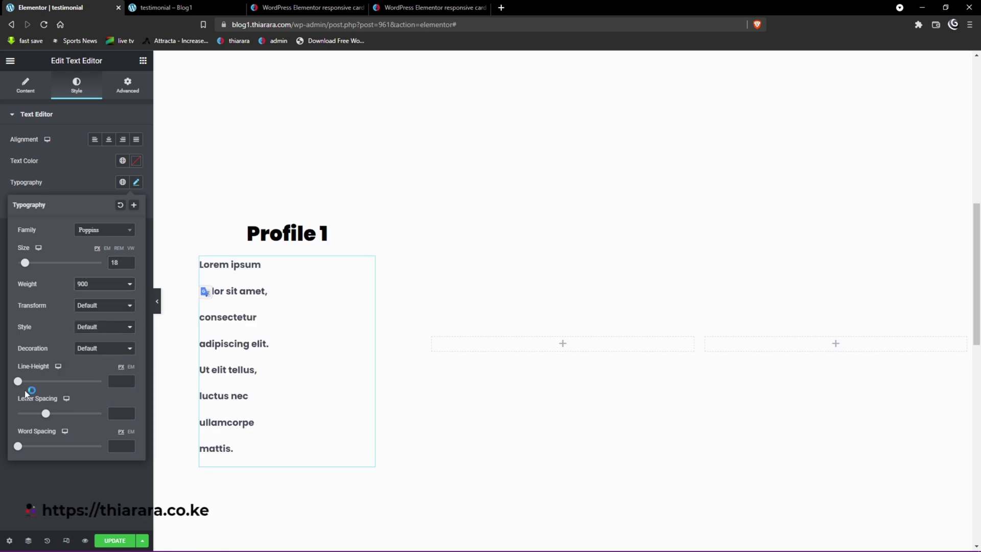
{"action": "left_click_drag", "start_coordinate": [18, 382], "coordinate": [36, 383]}
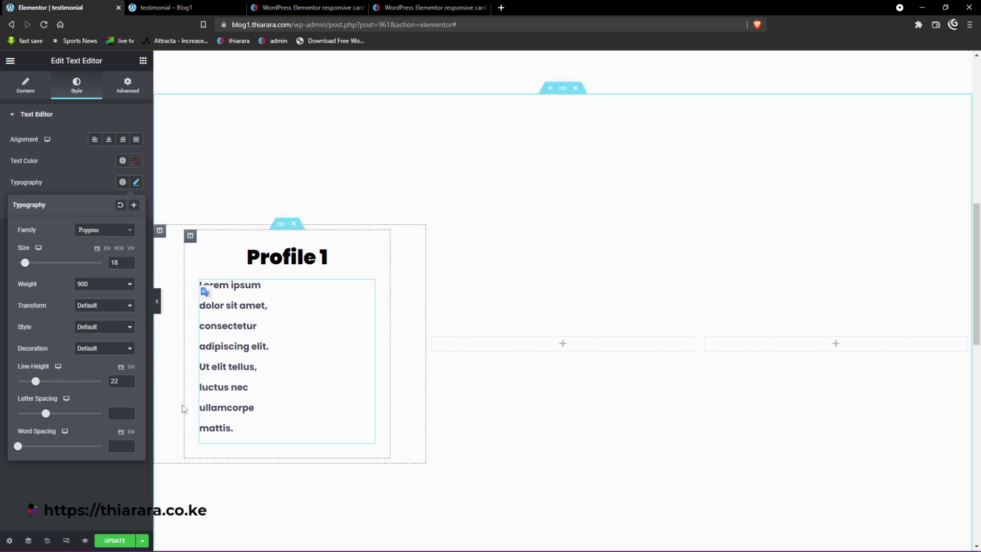
Add a Social Icons widget below the paragraph with an extra LinkedIn item.
{"action": "left_click", "coordinate": [144, 63]}
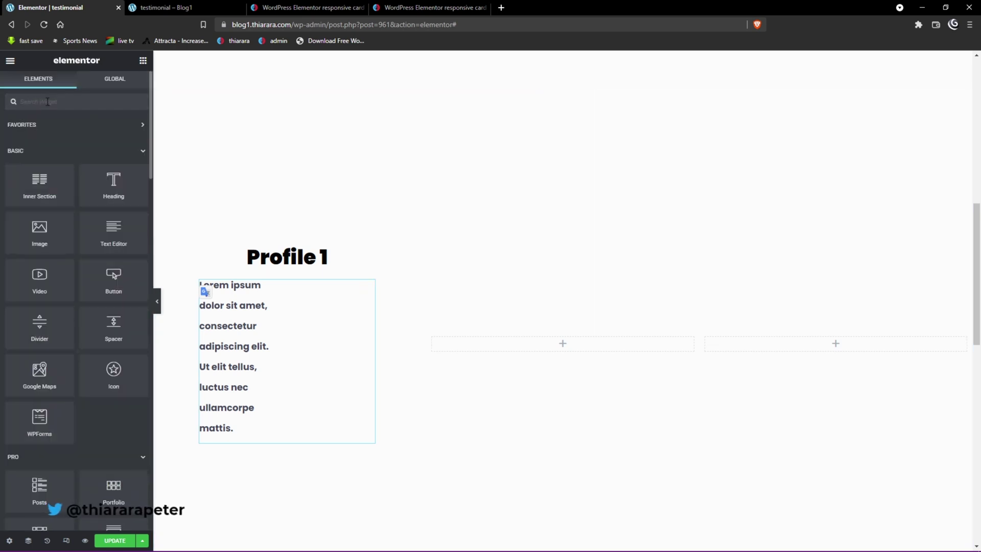
{"action": "type", "text": "so"}
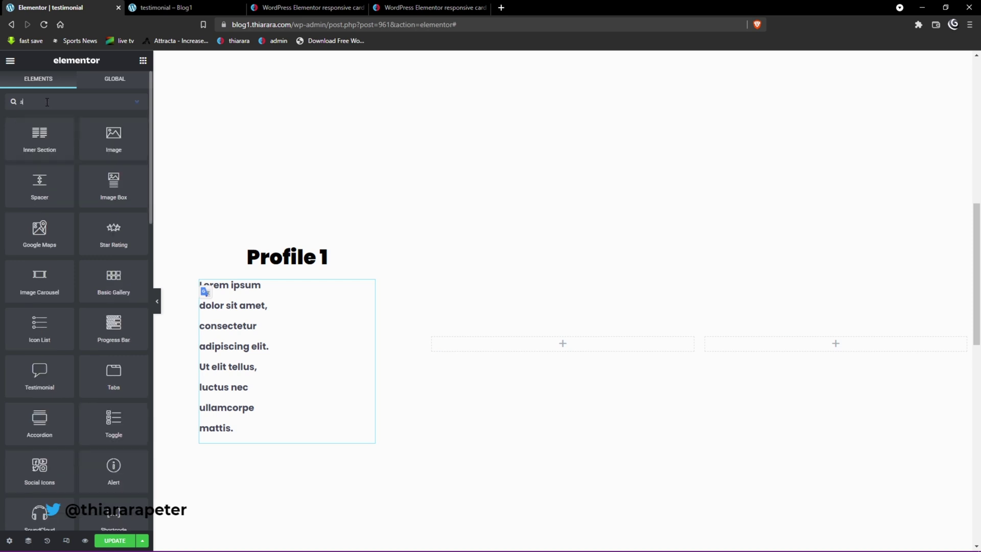
{"action": "left_click", "coordinate": [60, 123]}
{"action": "left_click", "coordinate": [61, 231]}
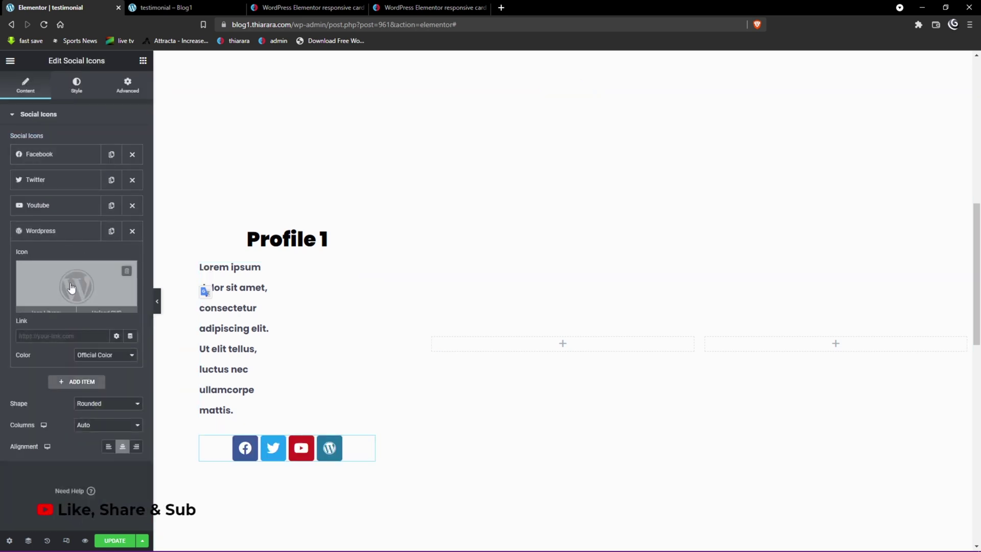
{"action": "left_click", "coordinate": [83, 294]}
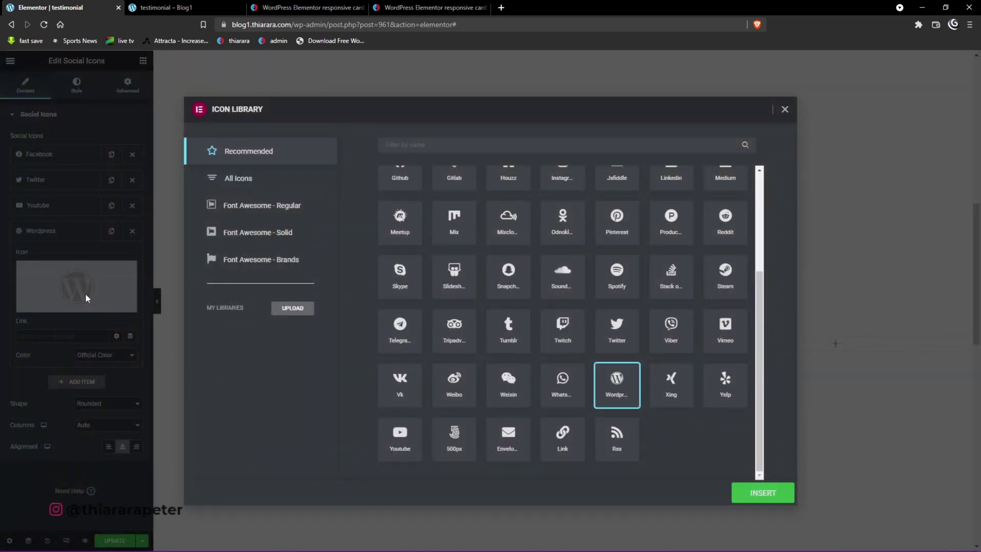
{"action": "left_click", "coordinate": [562, 145]}
{"action": "type", "text": "link"}
{"action": "left_click", "coordinate": [400, 212]}
{"action": "left_click", "coordinate": [763, 492]}
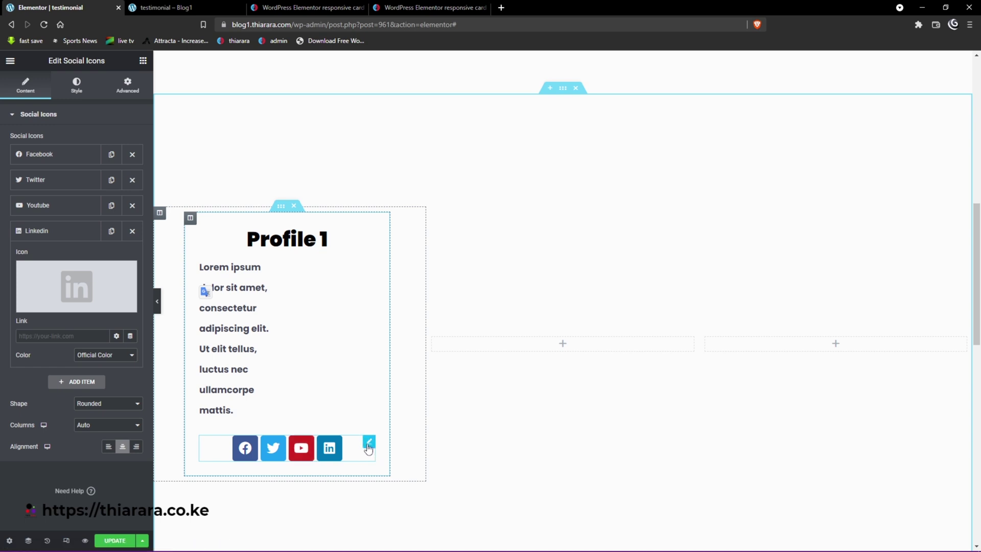
Make the social icons circular, keeping columns on Auto.
{"action": "left_click", "coordinate": [108, 355]}
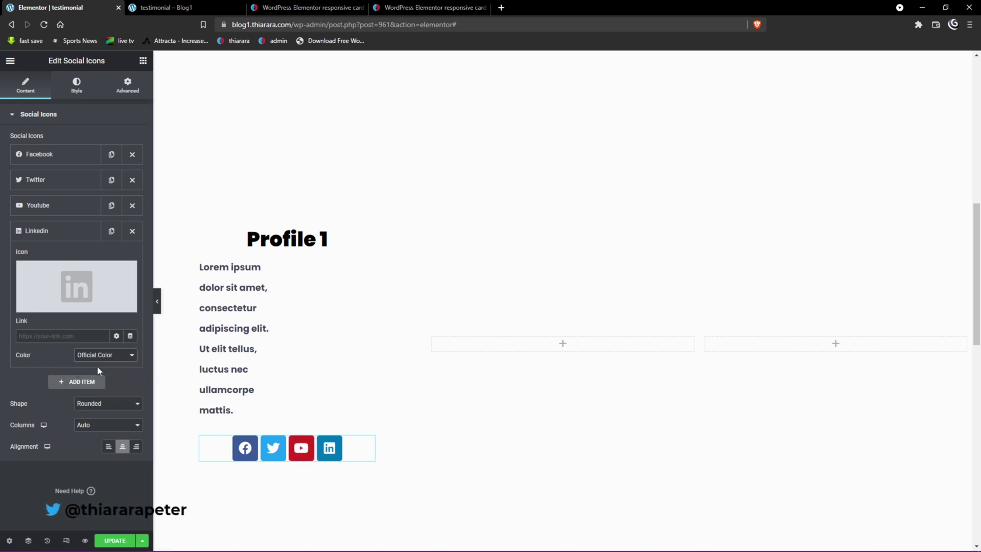
{"action": "left_click", "coordinate": [105, 409]}
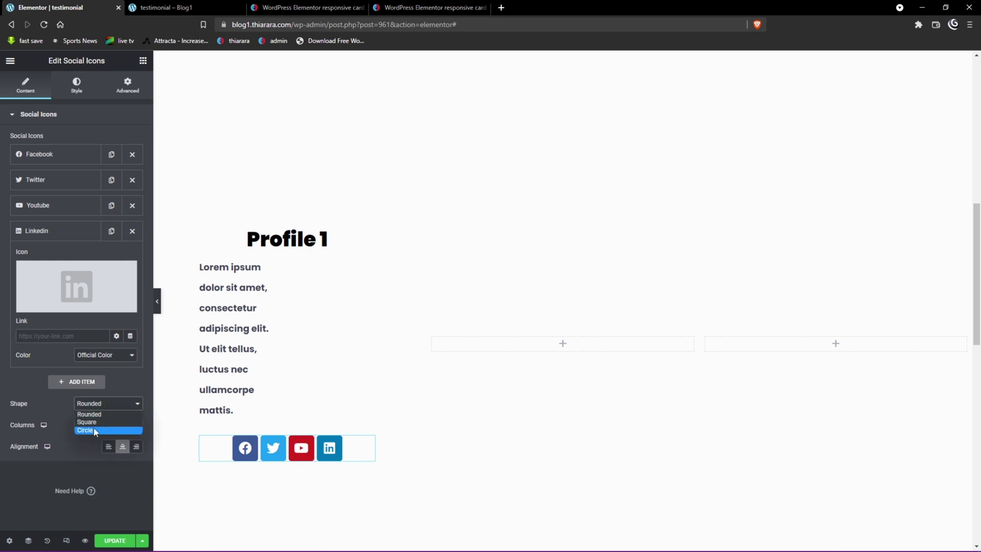
{"action": "left_click", "coordinate": [95, 431]}
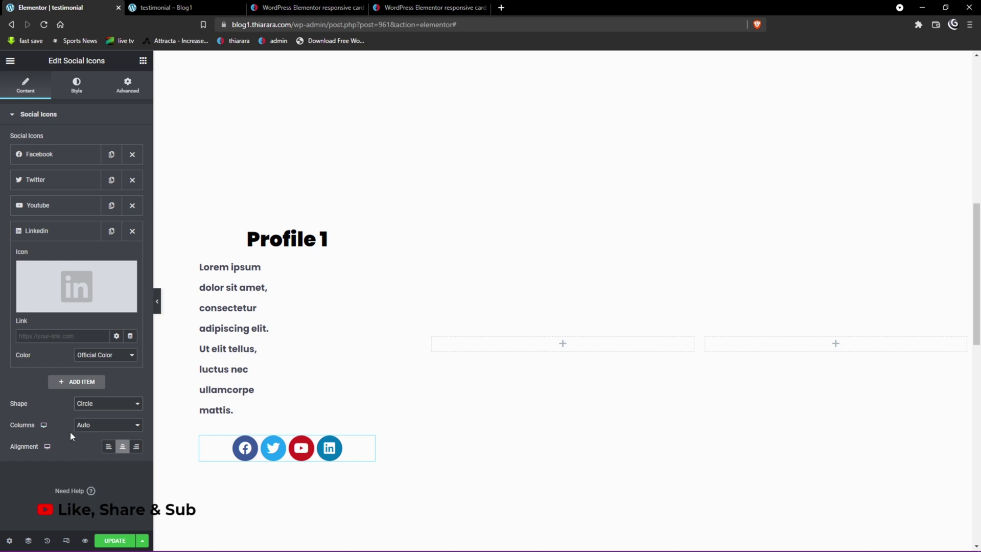
{"action": "left_click", "coordinate": [88, 428]}
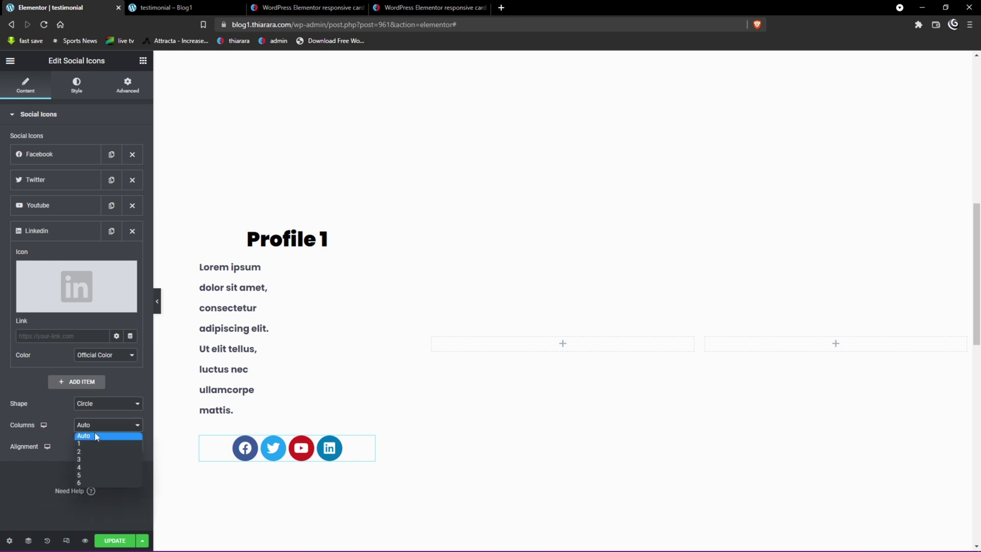
{"action": "left_click", "coordinate": [95, 435]}
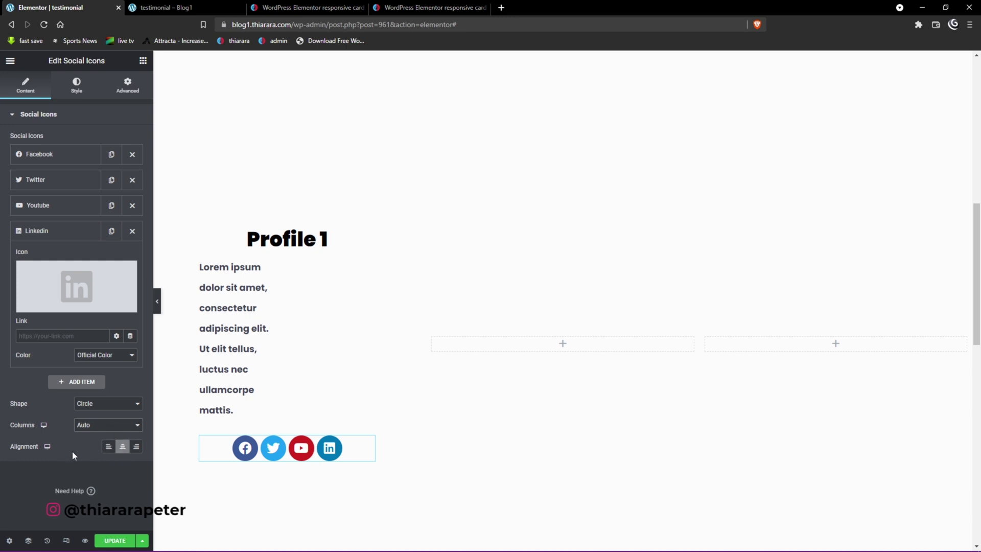
Style the social icons with size 18, padding 0.9 and spacing 15.
{"action": "left_click", "coordinate": [78, 87]}
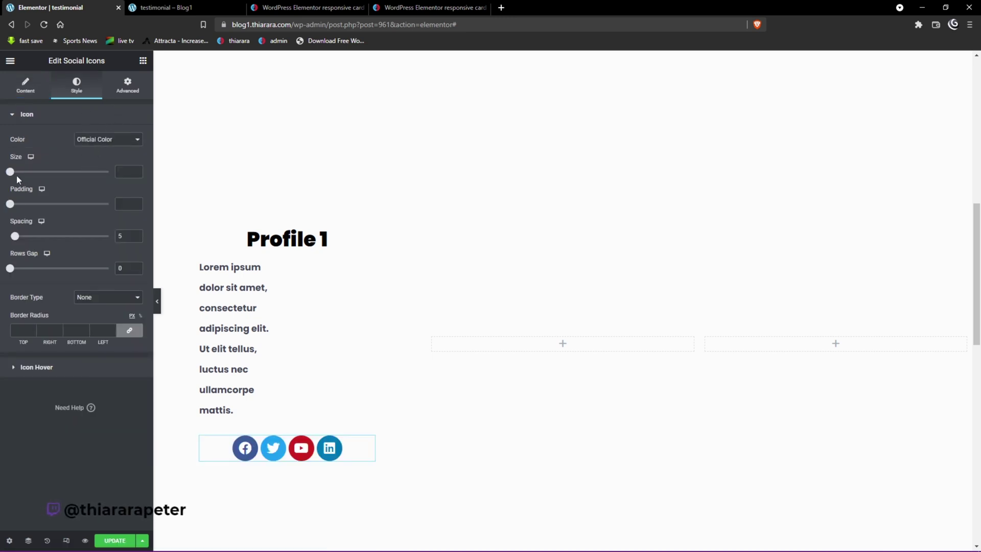
{"action": "mouse_move", "coordinate": [11, 173]}
{"action": "left_mouse_down"}
{"action": "mouse_move", "coordinate": [23, 172]}
{"action": "mouse_move", "coordinate": [14, 173]}
{"action": "left_mouse_up"}
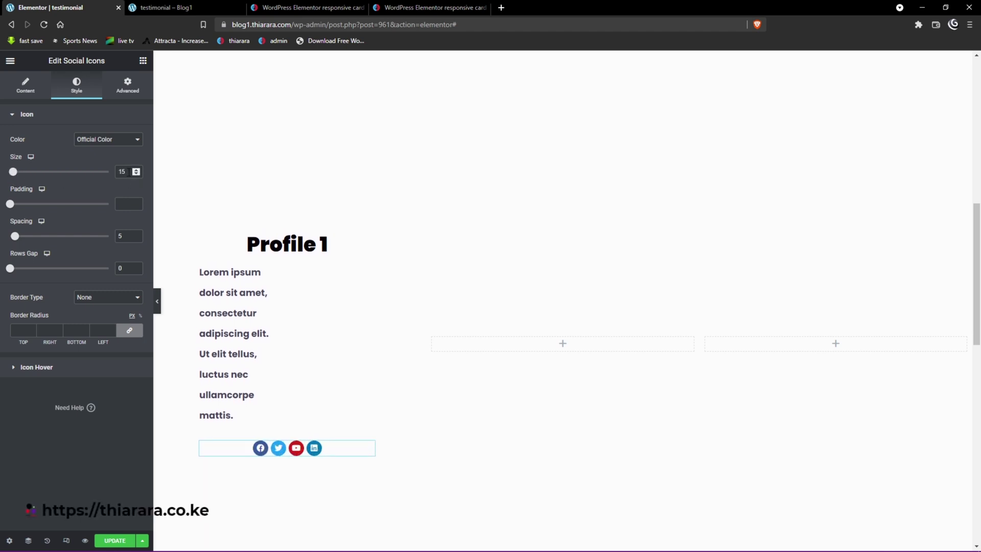
{"action": "type", "text": "18"}
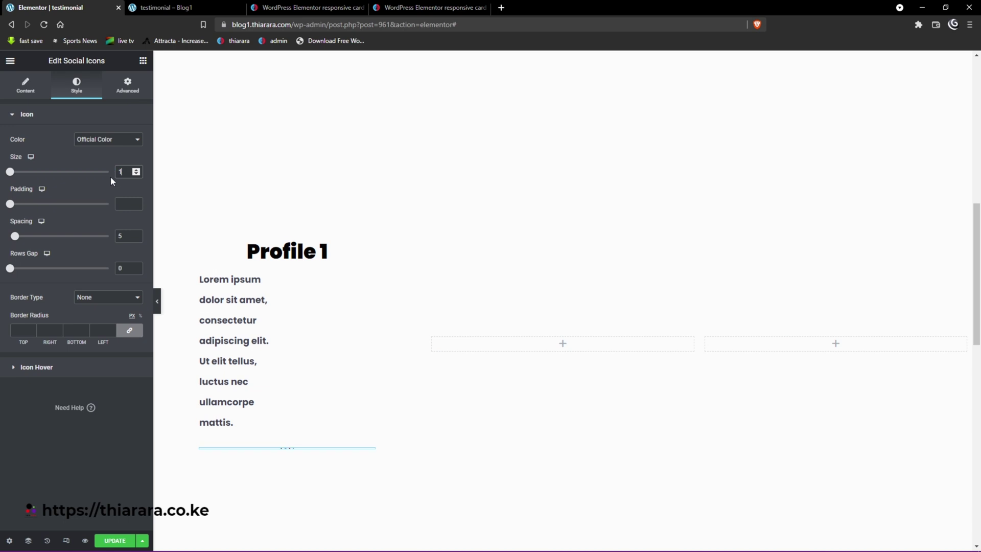
{"action": "left_click", "coordinate": [122, 206]}
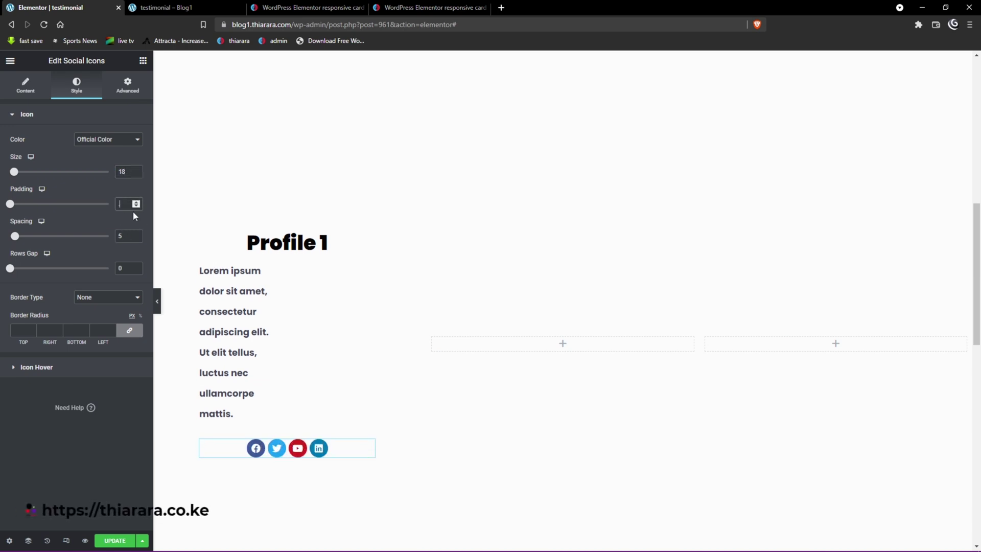
{"action": "type", "text": ".9"}
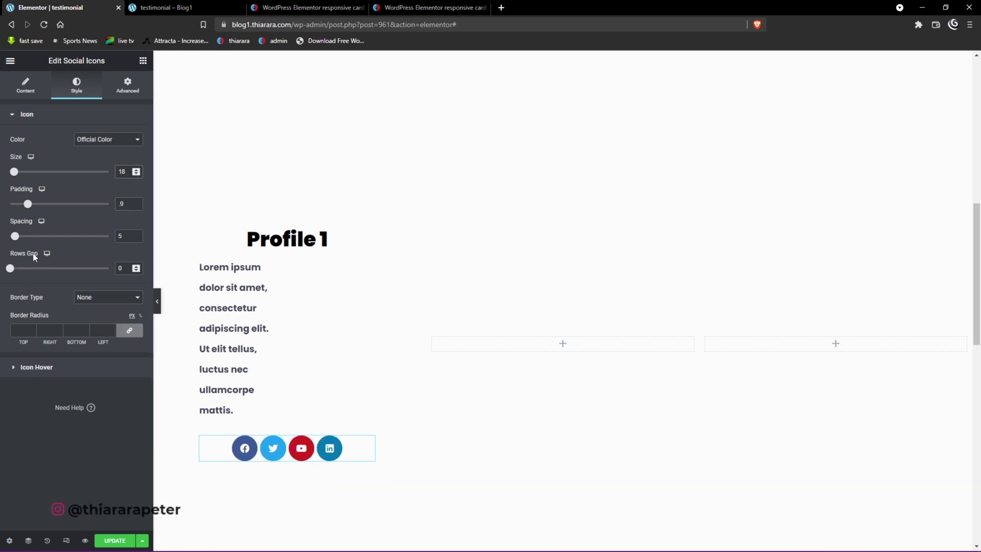
{"action": "key", "text": "shift+Tab"}
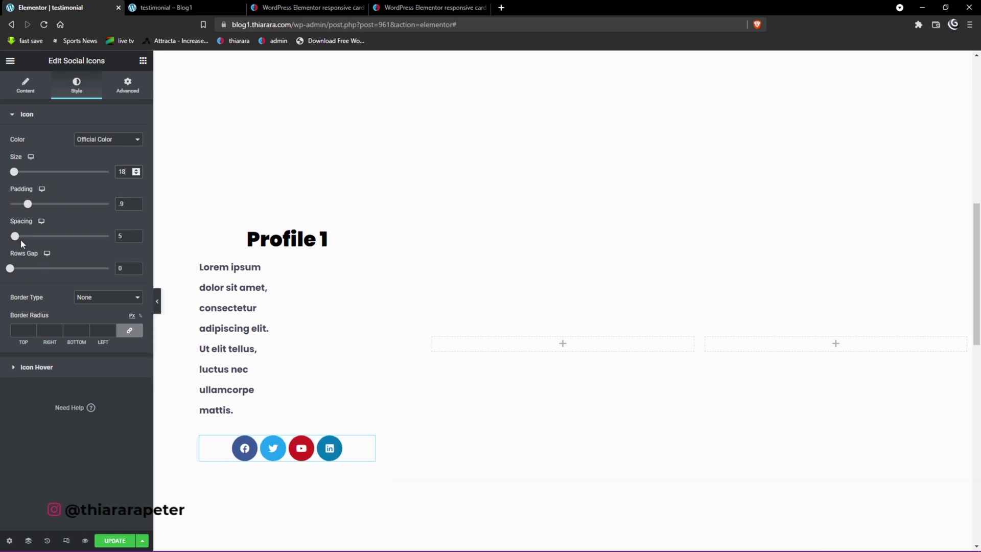
{"action": "left_click", "coordinate": [118, 204]}
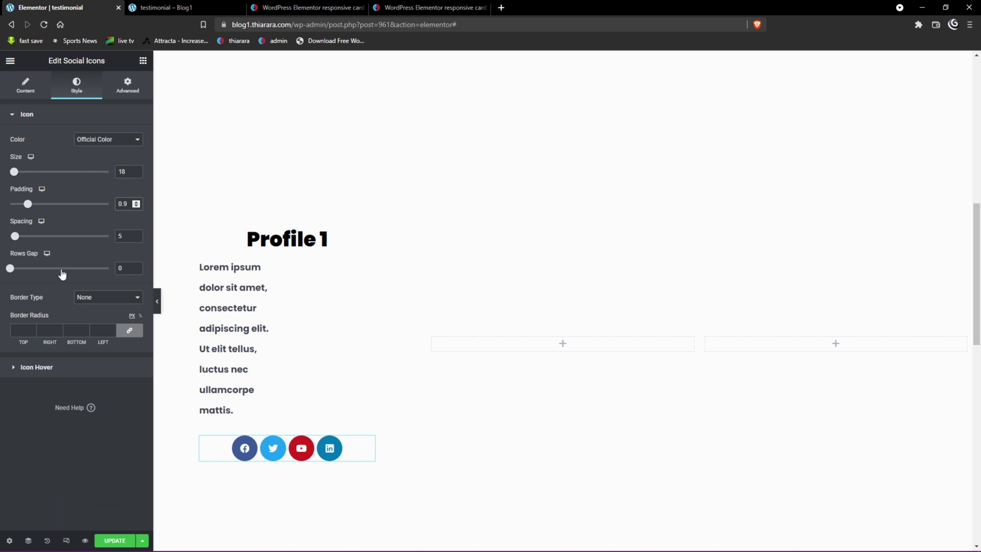
{"action": "left_click_drag", "start_coordinate": [20, 238], "coordinate": [29, 241]}
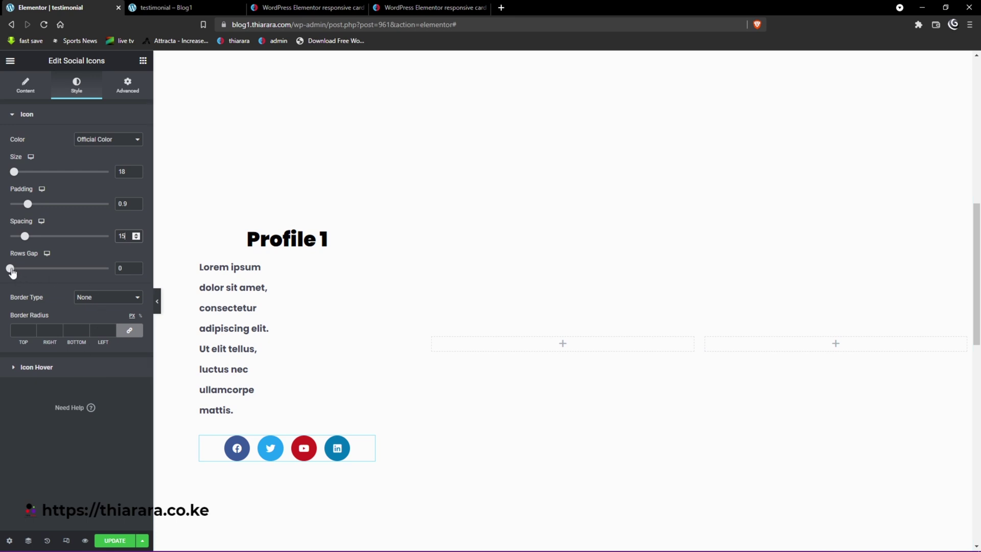
{"action": "left_click_drag", "start_coordinate": [12, 271], "coordinate": [9, 270]}
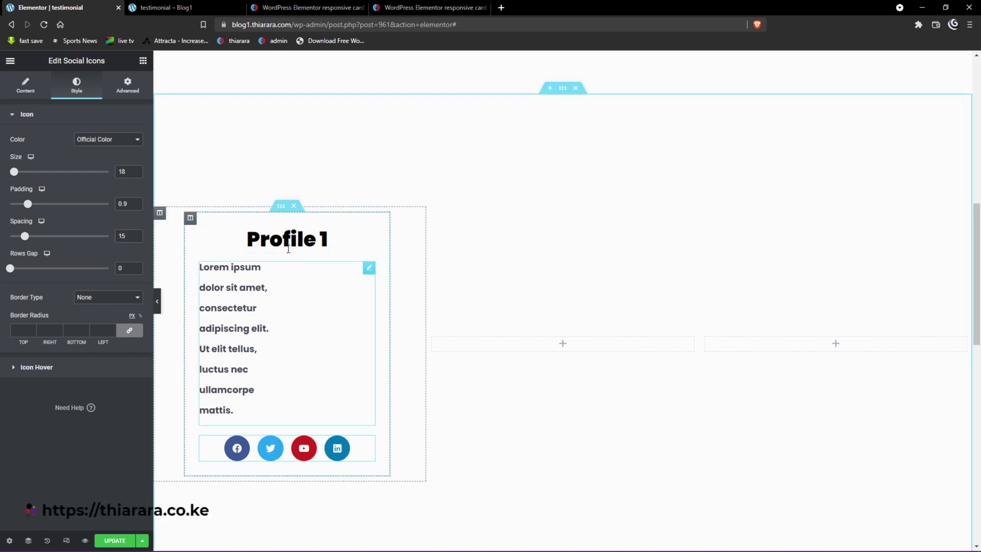
{"action": "scroll", "coordinate": [287, 467], "scroll_direction": "down", "scroll_amount": 3}
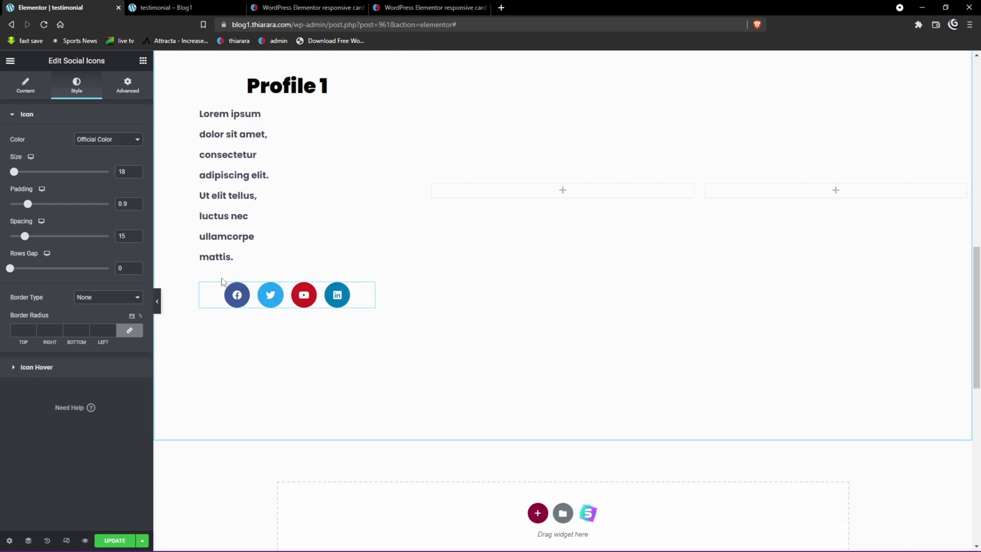
Add an Image widget below the social icons showing the standing man photo from the Media Library.
{"action": "left_click", "coordinate": [142, 65]}
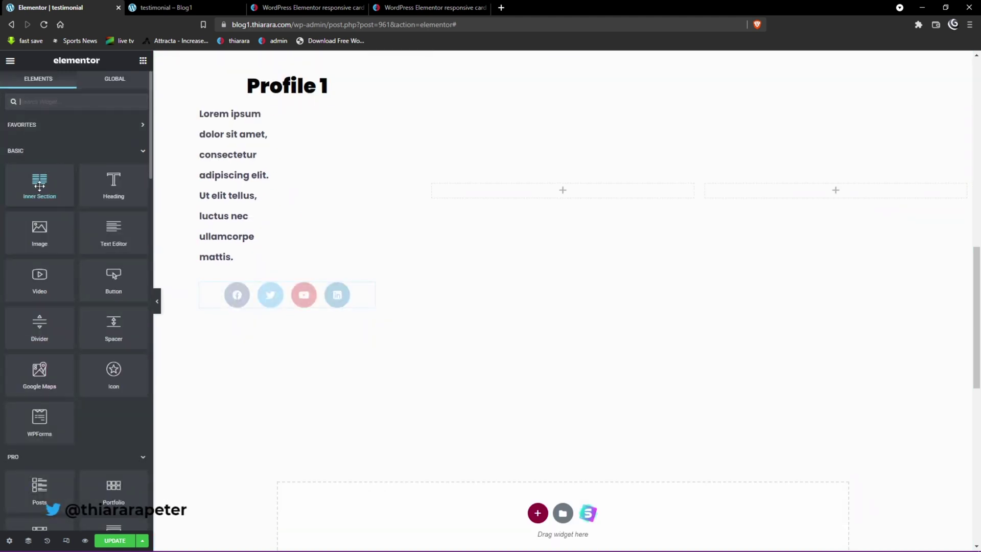
{"action": "left_click_drag", "start_coordinate": [44, 234], "coordinate": [302, 304]}
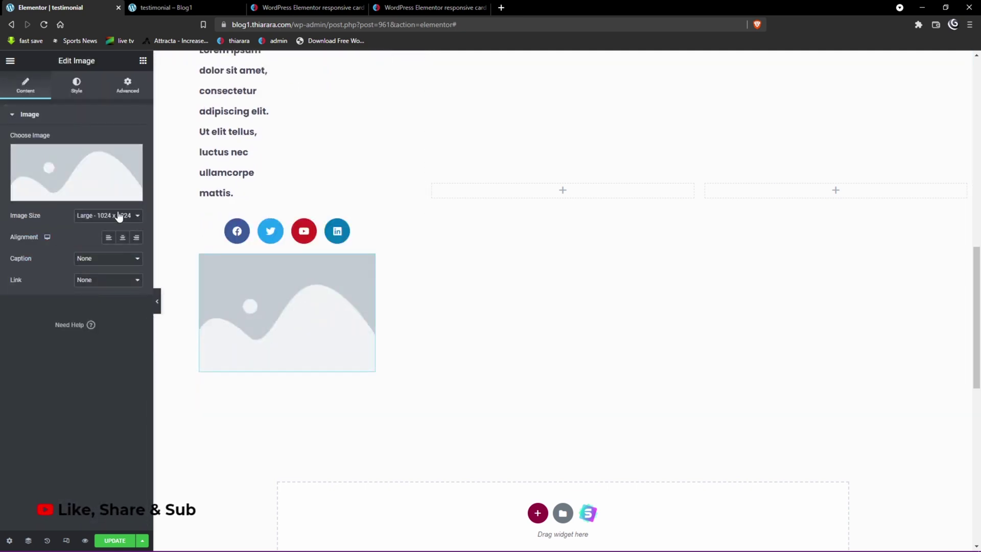
{"action": "left_click", "coordinate": [102, 189]}
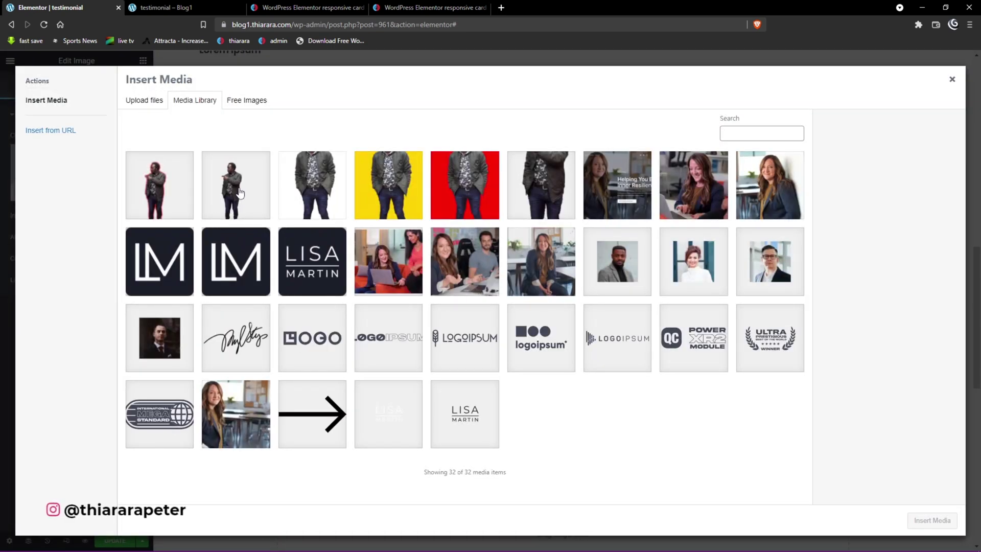
{"action": "left_click", "coordinate": [241, 193]}
{"action": "left_click", "coordinate": [932, 520]}
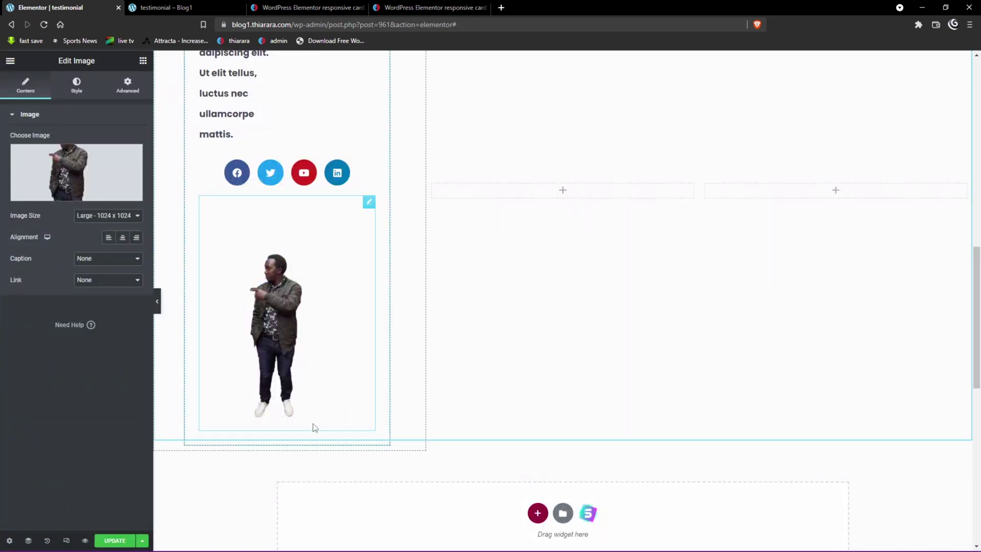
{"action": "scroll", "coordinate": [315, 428], "scroll_direction": "up", "scroll_amount": 5}
{"action": "scroll", "coordinate": [283, 368], "scroll_direction": "down", "scroll_amount": 1}
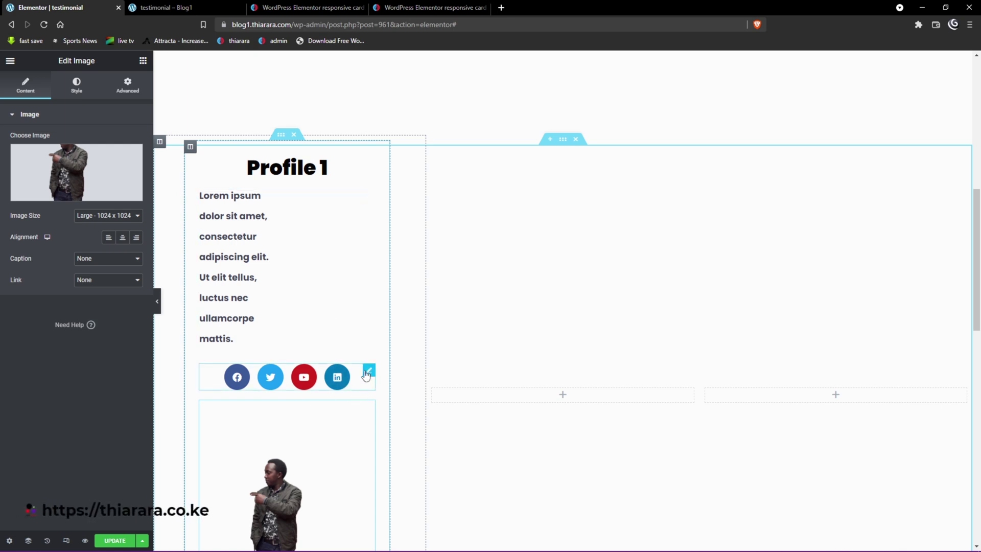
Set the Profile 1 Social Icons' Style > Icon Hover animation to Bounce Out.
{"action": "left_click", "coordinate": [370, 373]}
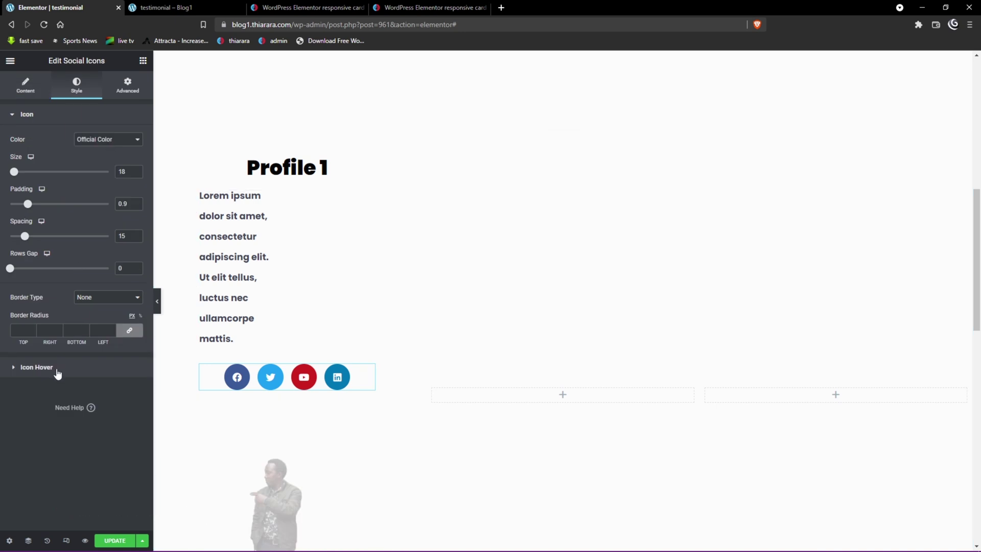
{"action": "left_click", "coordinate": [41, 371]}
{"action": "left_click", "coordinate": [64, 176]}
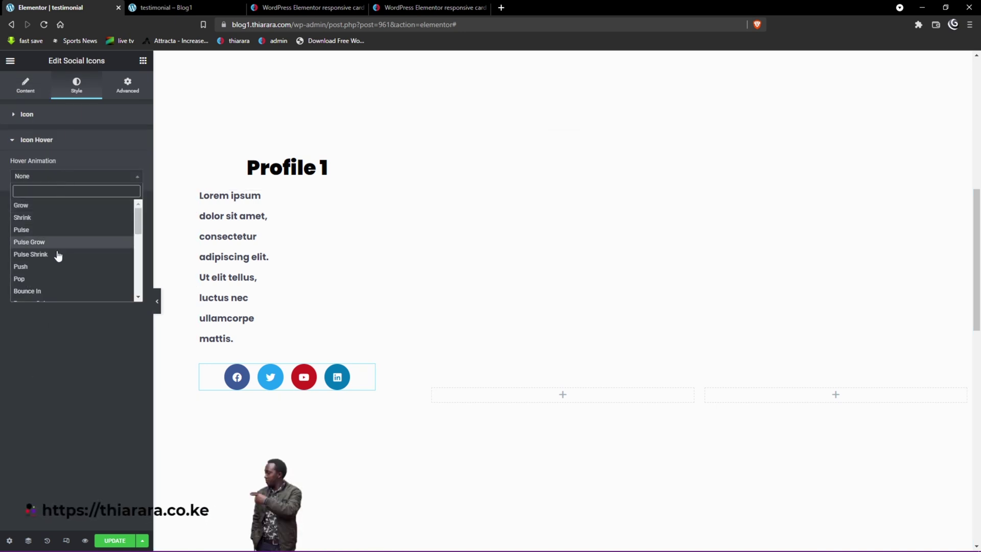
{"action": "scroll", "coordinate": [44, 290], "scroll_direction": "down", "scroll_amount": 1}
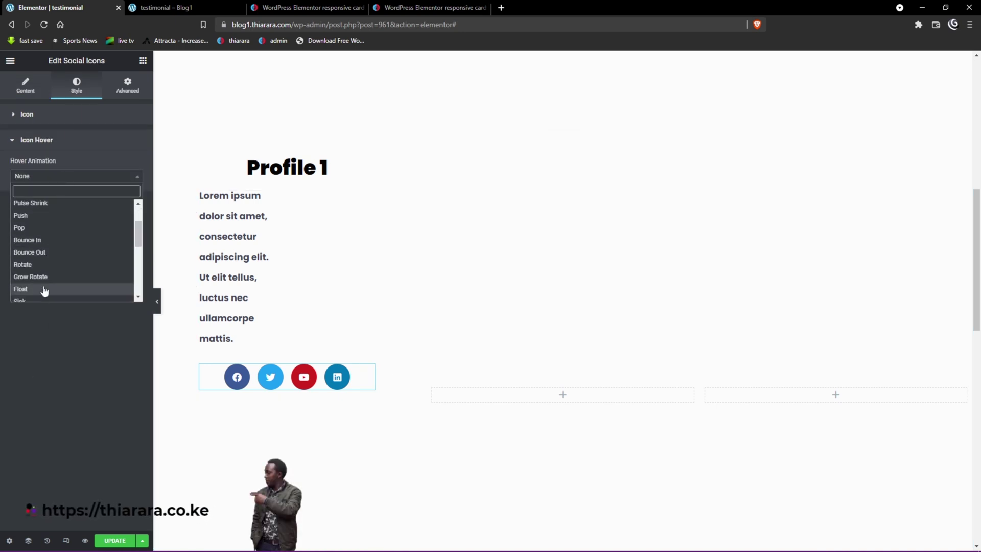
{"action": "left_click", "coordinate": [46, 253]}
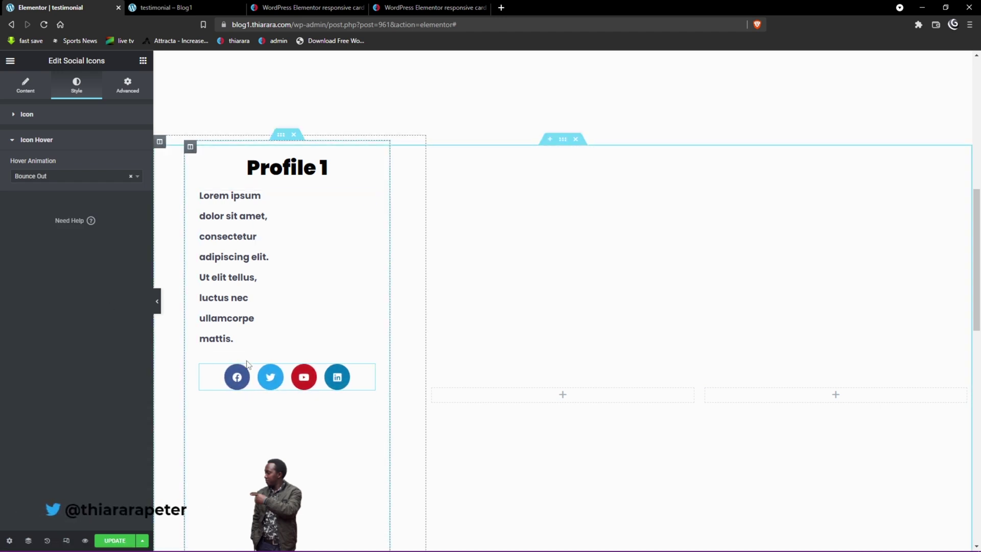
{"action": "scroll", "coordinate": [250, 376], "scroll_direction": "down", "scroll_amount": 3}
{"action": "scroll", "coordinate": [283, 396], "scroll_direction": "up", "scroll_amount": 3}
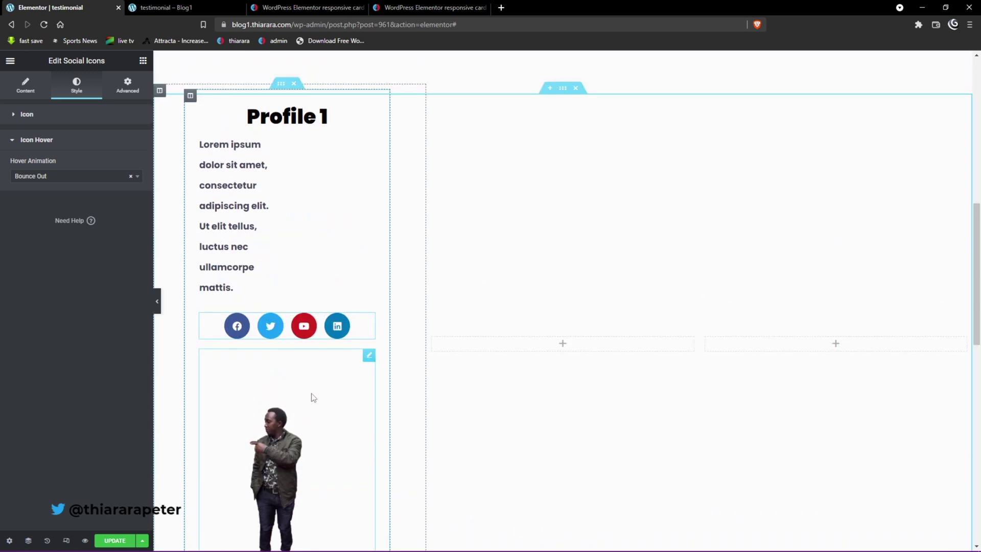
{"action": "scroll", "coordinate": [313, 397], "scroll_direction": "down", "scroll_amount": 1}
{"action": "scroll", "coordinate": [276, 406], "scroll_direction": "up", "scroll_amount": 3}
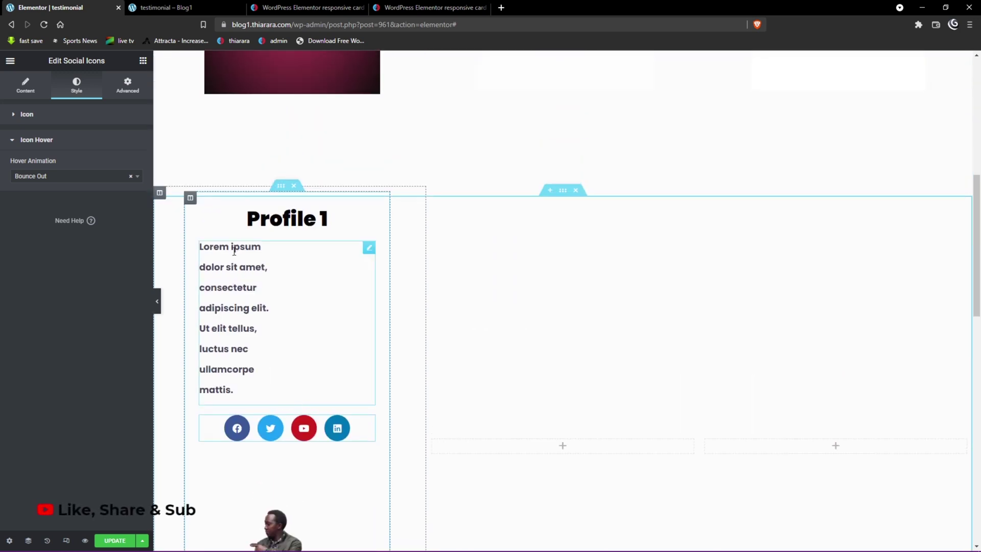
{"action": "scroll", "coordinate": [278, 435], "scroll_direction": "down", "scroll_amount": 2}
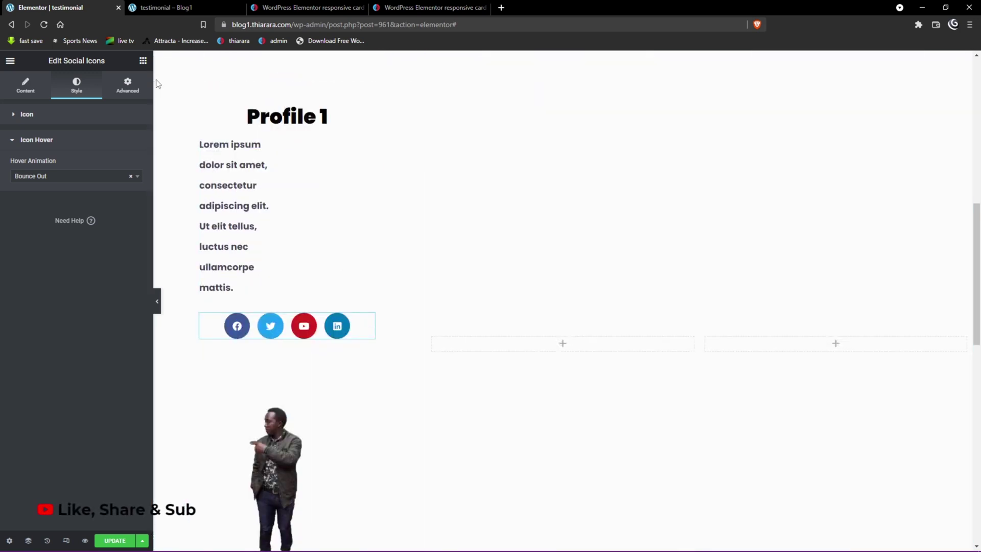
{"action": "left_click", "coordinate": [142, 62]}
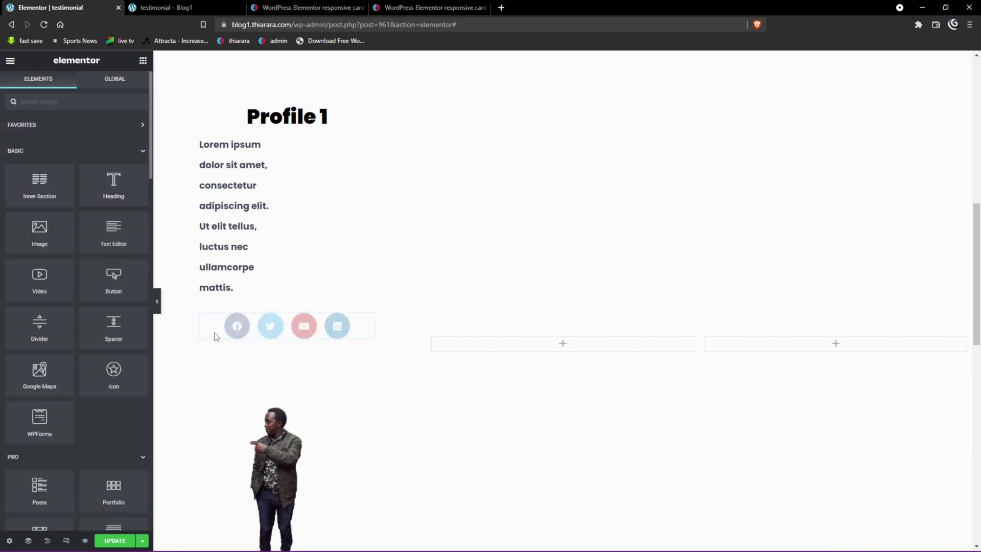
Expand Custom CSS in the Profile 1 inner section's Advanced settings.
{"action": "left_click", "coordinate": [281, 86]}
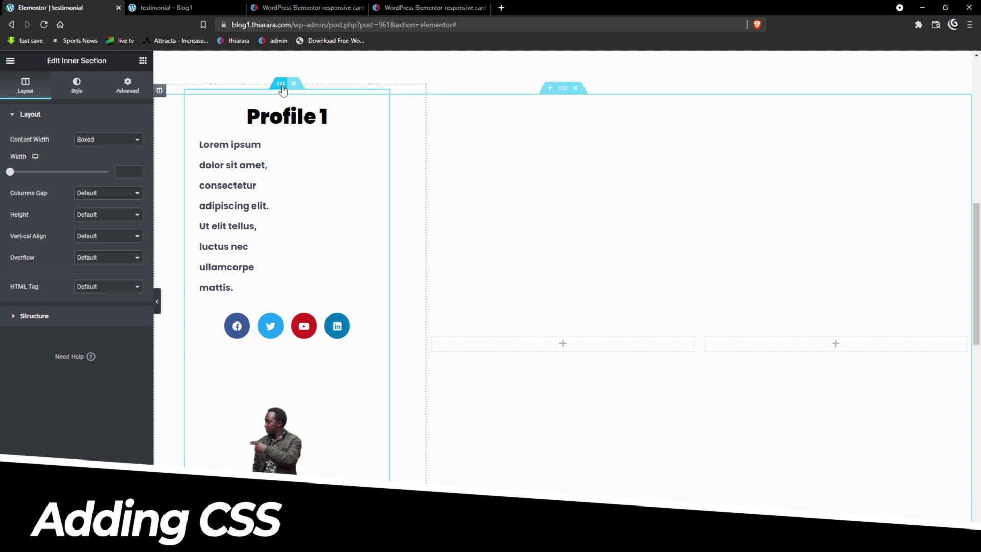
{"action": "left_click", "coordinate": [128, 94]}
{"action": "left_click", "coordinate": [45, 370]}
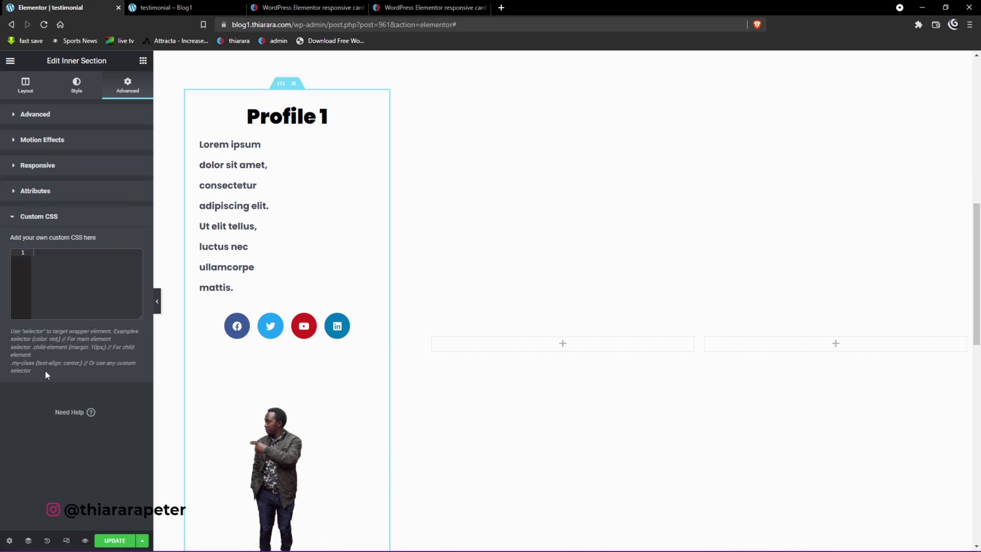
{"action": "left_click_drag", "start_coordinate": [418, 6], "coordinate": [317, 10]}
Copy the thiarara.co.ke article's CSS from <style> to </style>, then return to Elementor.
{"action": "left_click", "coordinate": [317, 9]}
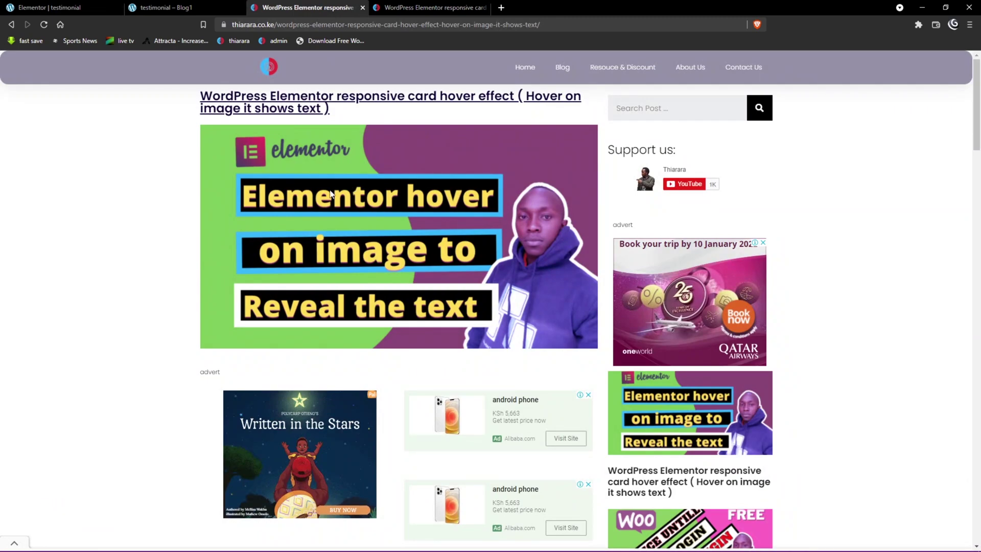
{"action": "scroll", "coordinate": [281, 239], "scroll_direction": "down", "scroll_amount": 5}
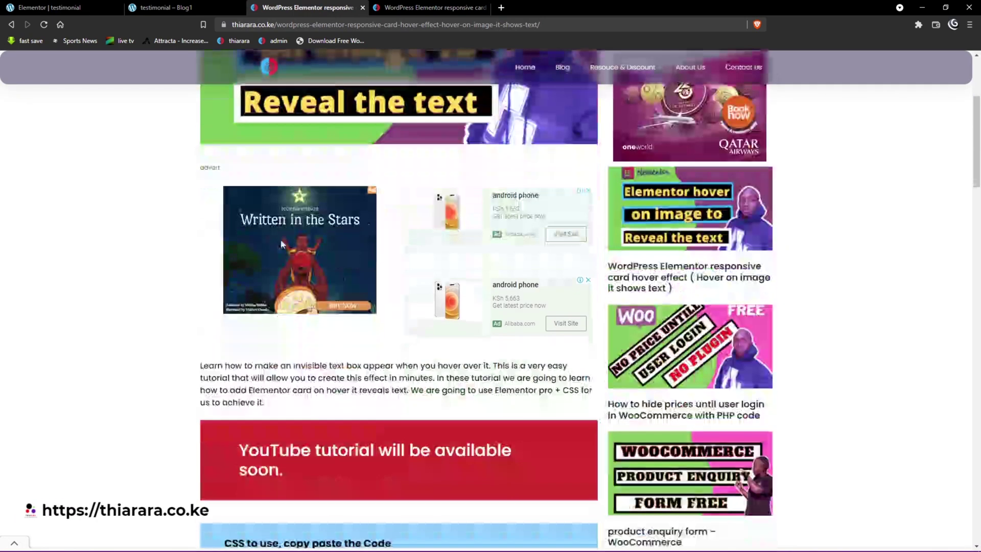
{"action": "scroll", "coordinate": [282, 251], "scroll_direction": "down", "scroll_amount": 3}
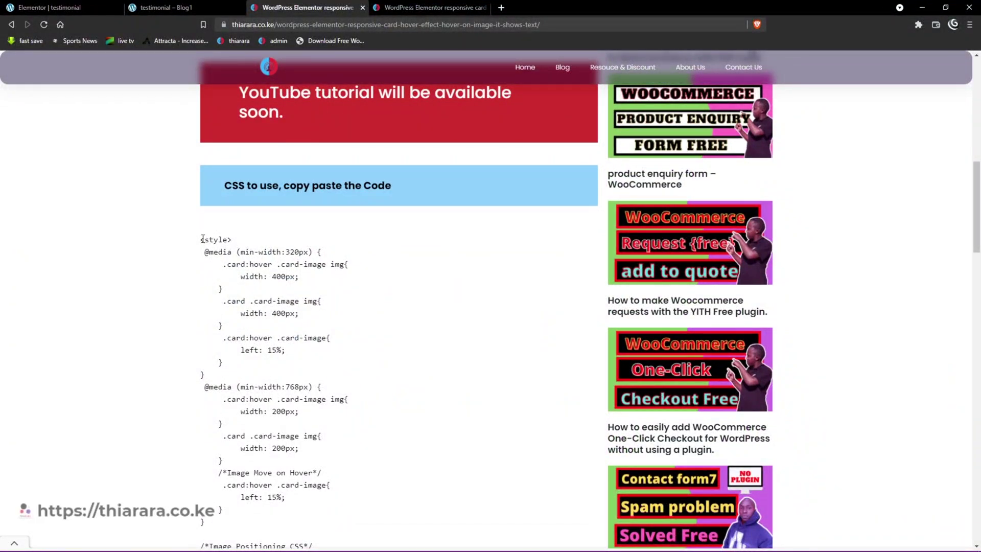
{"action": "left_click_drag", "start_coordinate": [201, 236], "coordinate": [286, 370]}
{"action": "scroll", "coordinate": [287, 374], "scroll_direction": "down", "scroll_amount": 15}
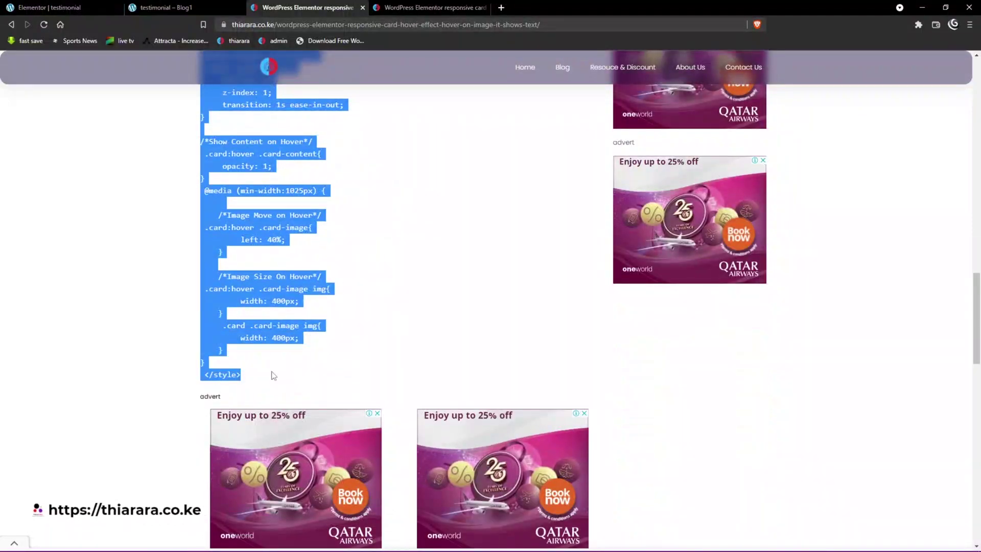
{"action": "right_click", "coordinate": [261, 344]}
{"action": "left_click", "coordinate": [282, 352]}
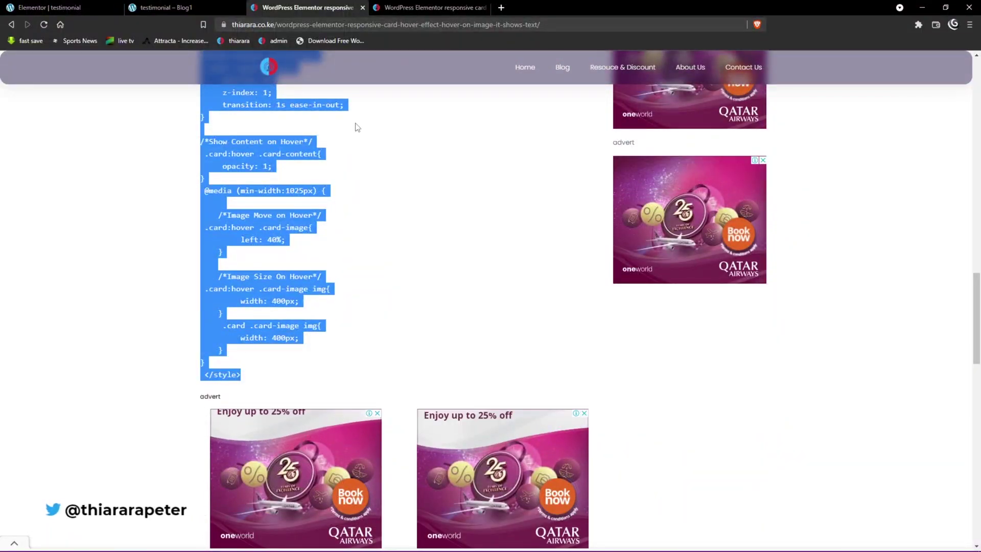
{"action": "left_click", "coordinate": [103, 5]}
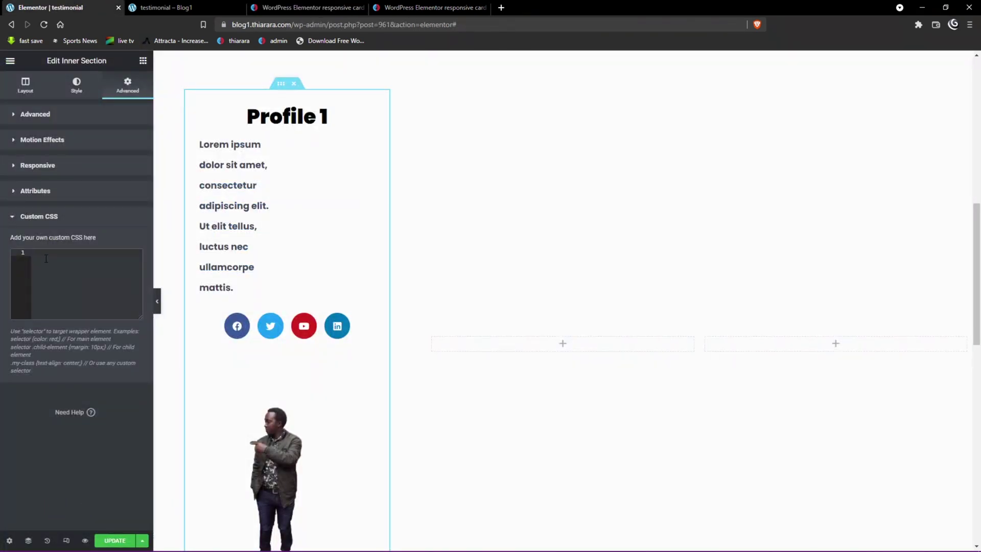
{"action": "key", "text": "ctrl+v"}
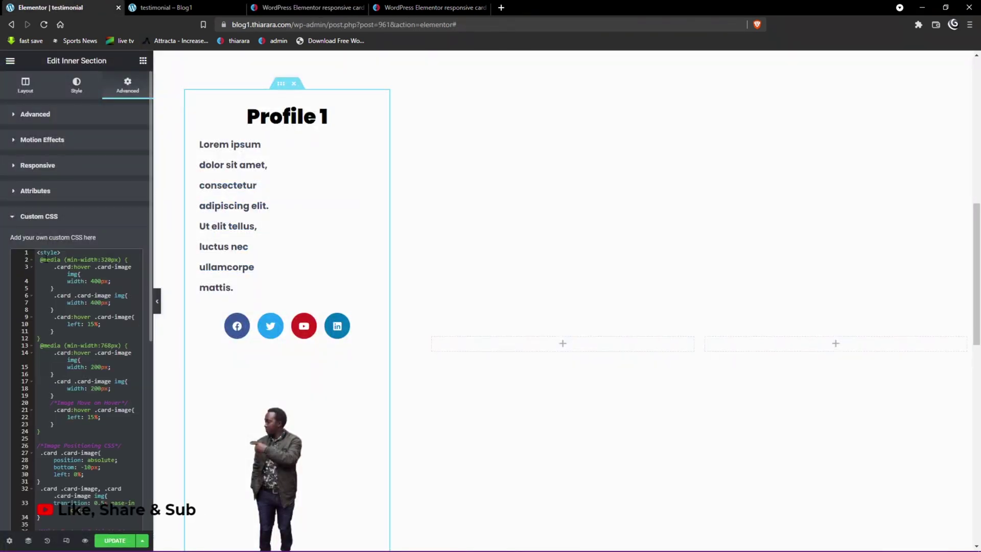
{"action": "scroll", "coordinate": [306, 364], "scroll_direction": "up", "scroll_amount": 3}
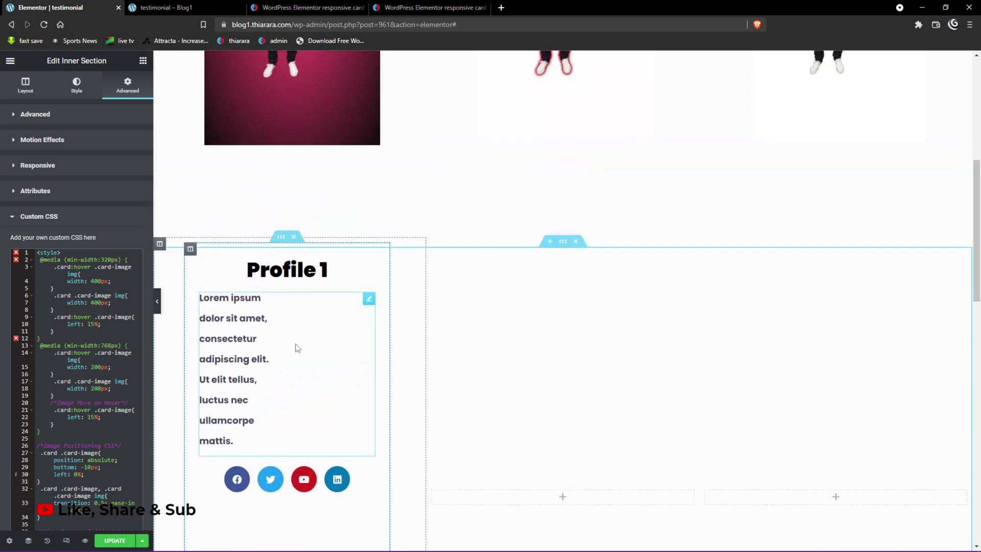
{"action": "scroll", "coordinate": [296, 346], "scroll_direction": "down", "scroll_amount": 1}
{"action": "scroll", "coordinate": [289, 399], "scroll_direction": "down", "scroll_amount": 8}
{"action": "scroll", "coordinate": [293, 381], "scroll_direction": "up", "scroll_amount": 6}
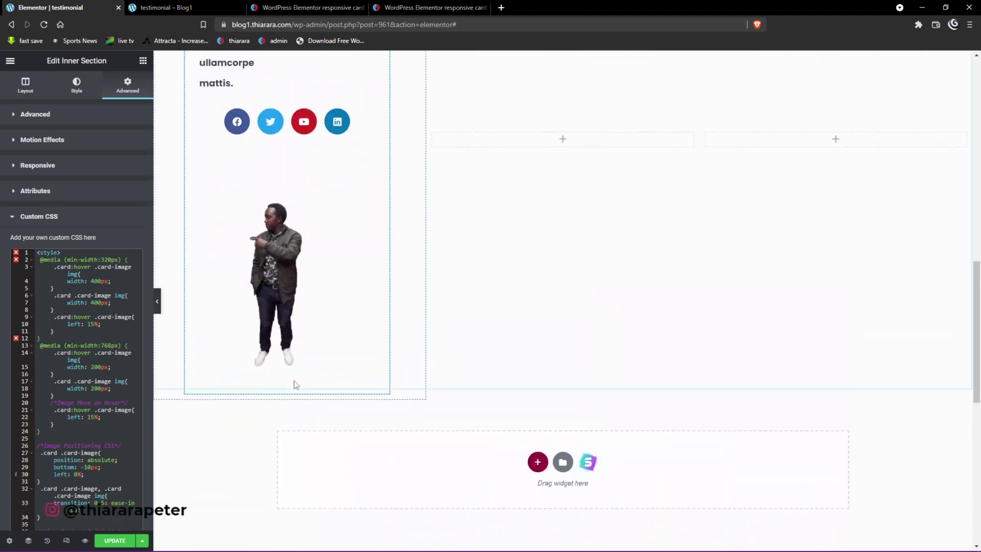
{"action": "scroll", "coordinate": [308, 264], "scroll_direction": "up", "scroll_amount": 1}
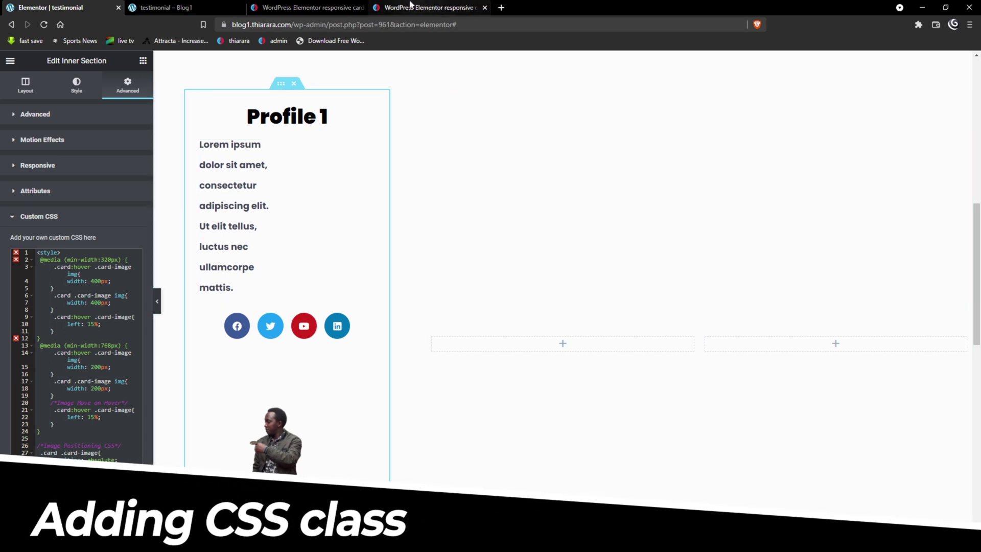
{"action": "left_click", "coordinate": [322, 8]}
{"action": "scroll", "coordinate": [234, 298], "scroll_direction": "down", "scroll_amount": 6}
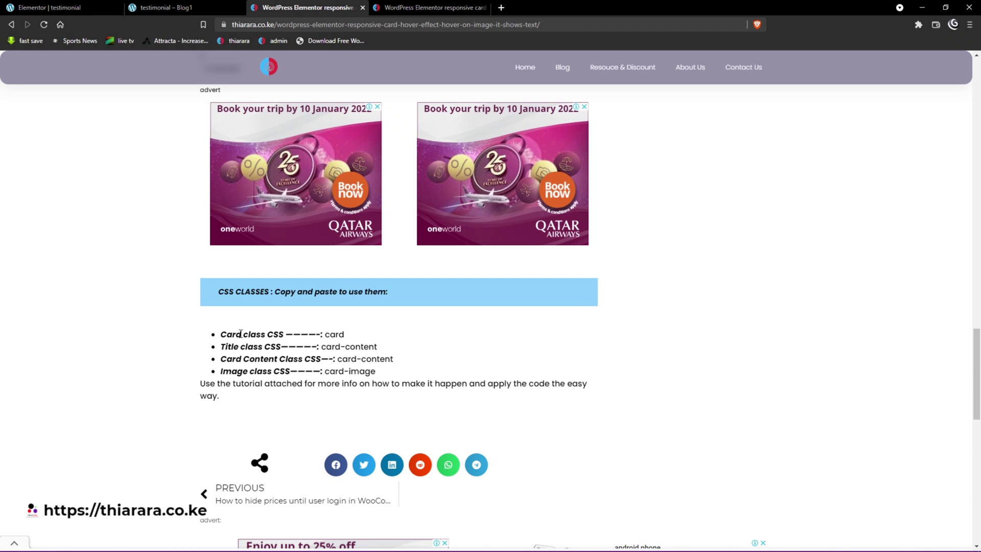
{"action": "left_click", "coordinate": [67, 7]}
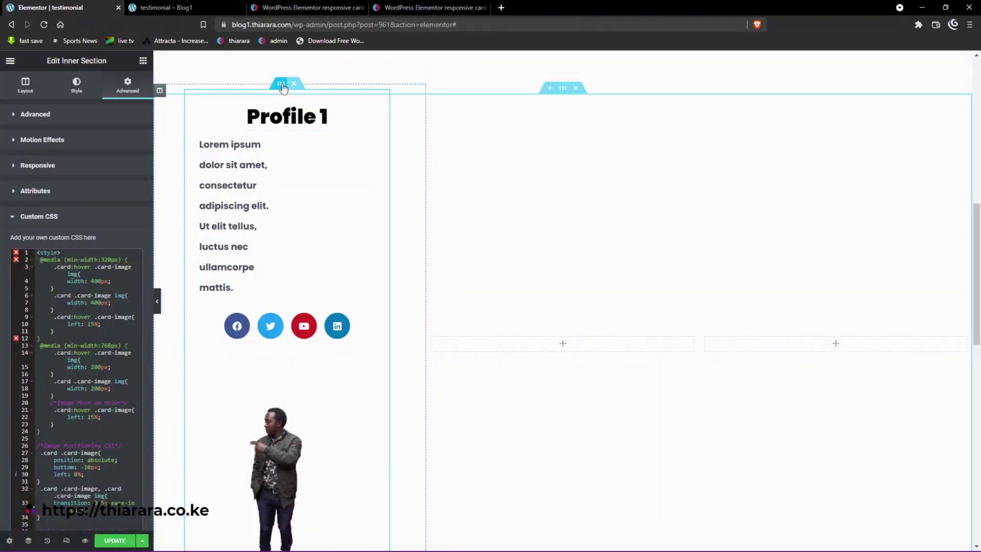
Type 'card-' into the Profile 1 heading's CSS Classes, then select card-content in the tutorial's class list.
{"action": "left_click", "coordinate": [67, 121]}
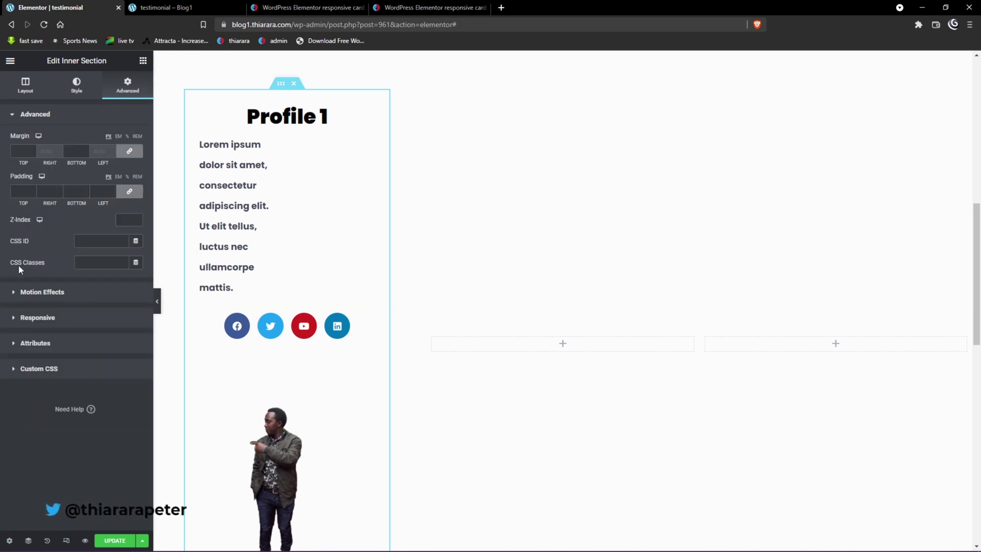
{"action": "left_click", "coordinate": [82, 265]}
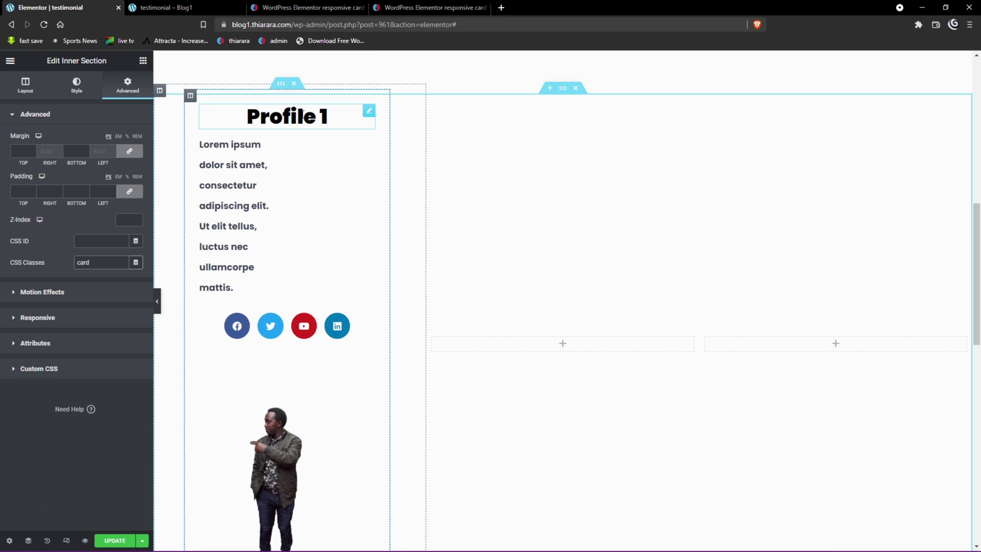
{"action": "left_click", "coordinate": [369, 113]}
{"action": "left_click", "coordinate": [127, 85]}
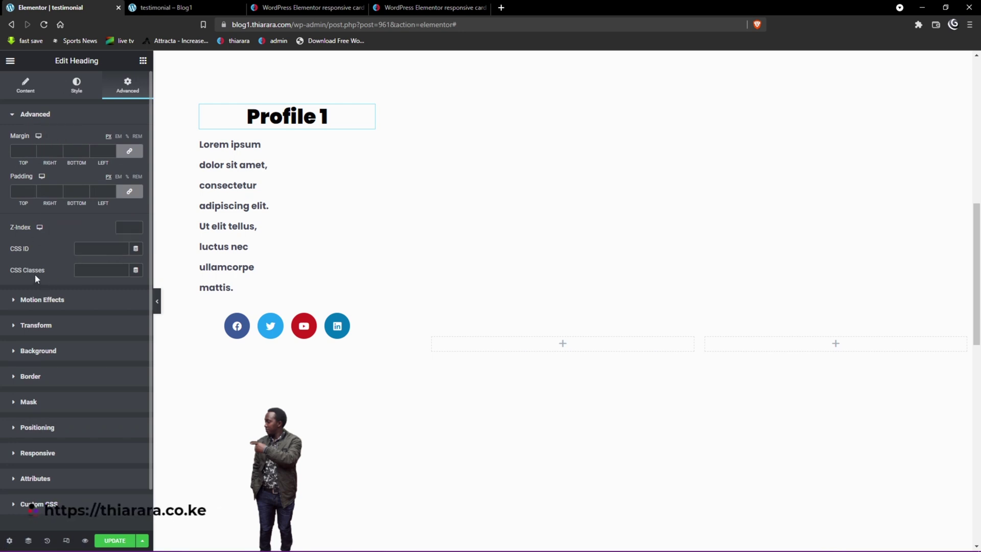
{"action": "left_click", "coordinate": [91, 270]}
{"action": "type", "text": "card-content"}
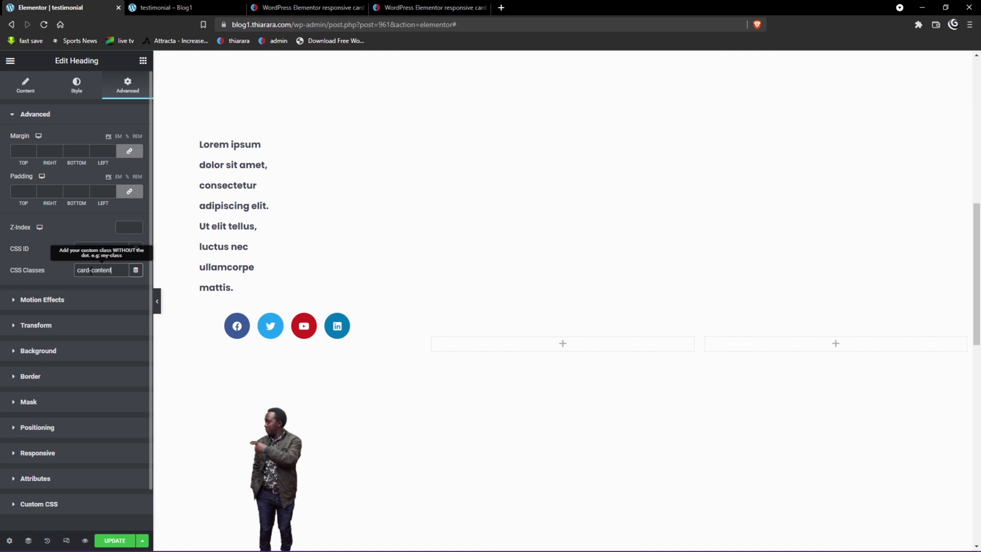
{"action": "left_click", "coordinate": [307, 7]}
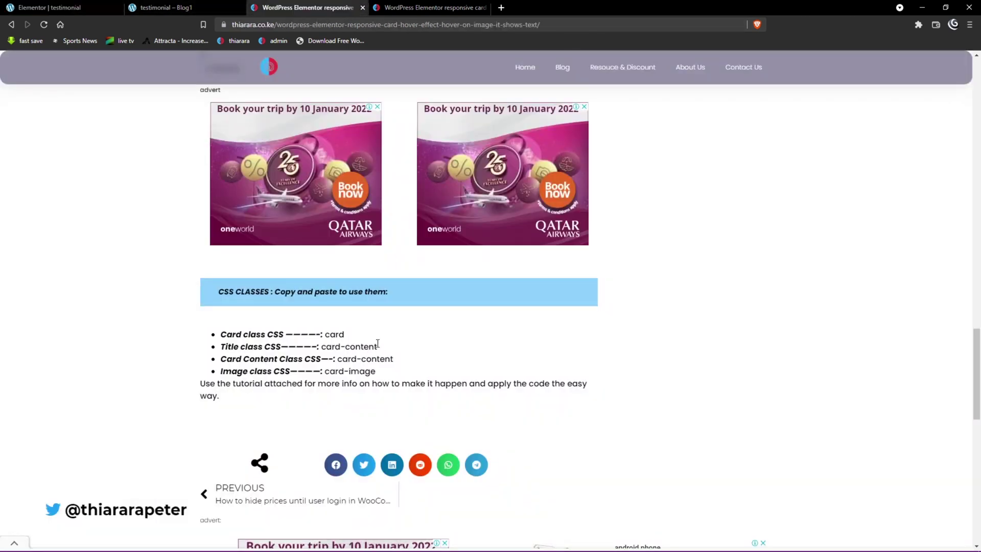
{"action": "left_click_drag", "start_coordinate": [377, 346], "coordinate": [331, 347]}
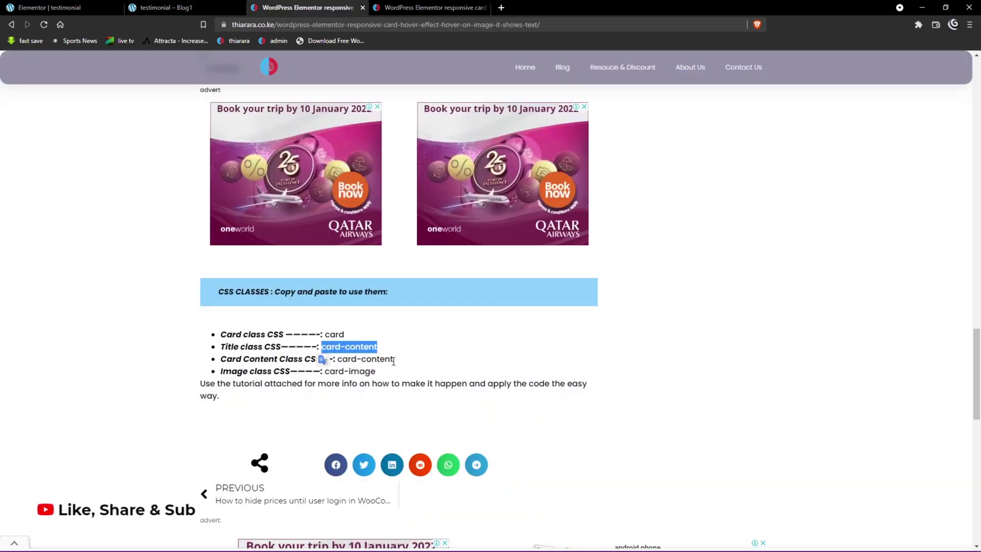
Copy card-content from the tutorial and paste it as the Lorem ipsum text block's CSS class.
{"action": "right_click", "coordinate": [360, 351]}
{"action": "left_click", "coordinate": [403, 358]}
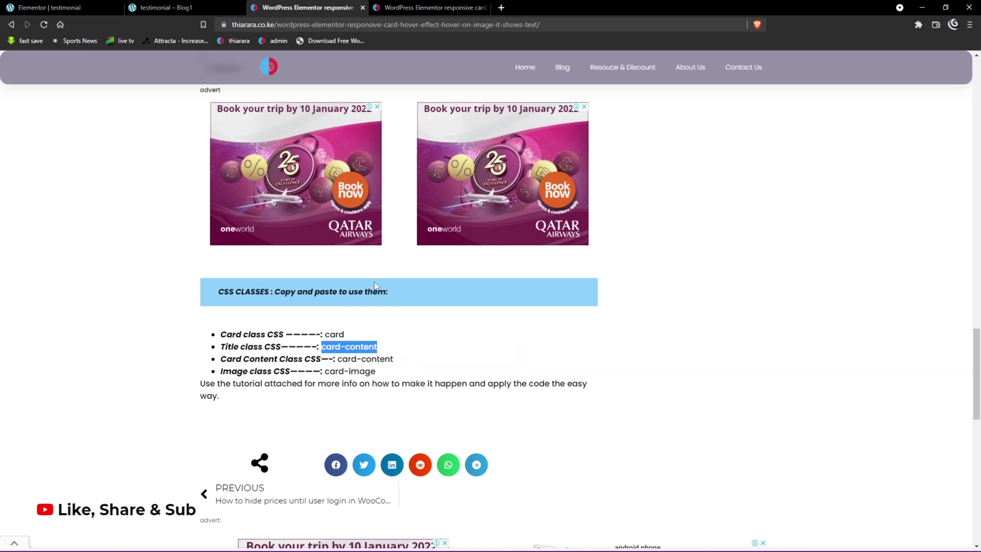
{"action": "left_click", "coordinate": [61, 7]}
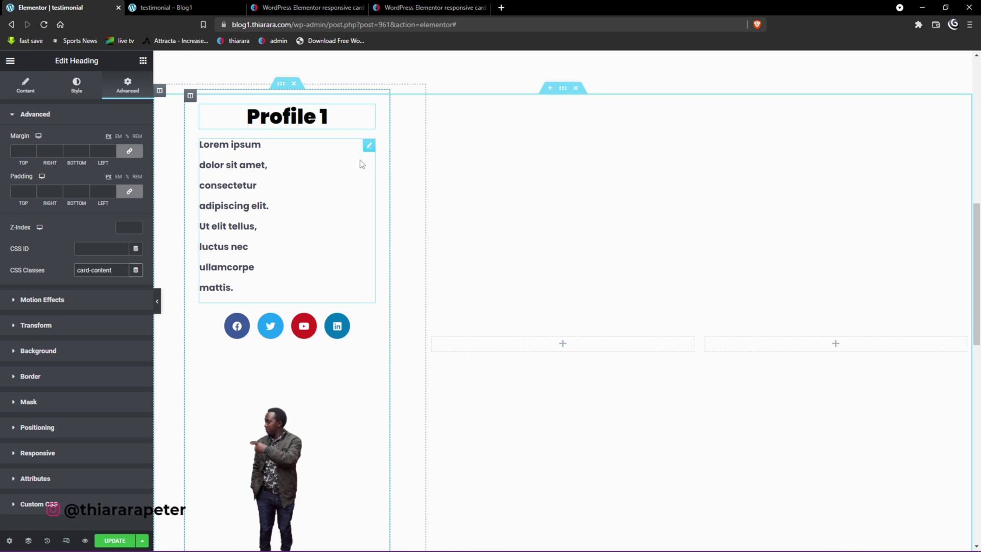
{"action": "left_click", "coordinate": [367, 146]}
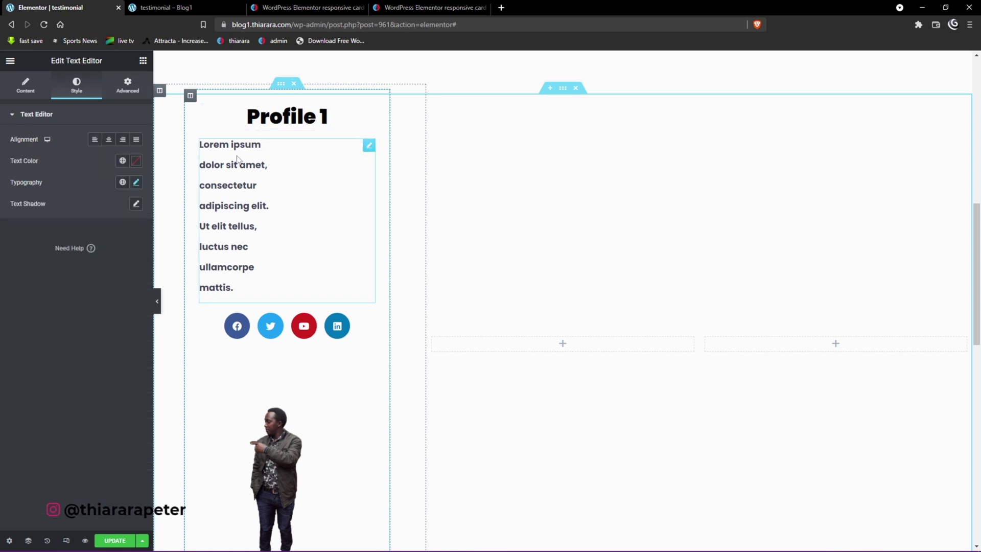
{"action": "left_click", "coordinate": [128, 85]}
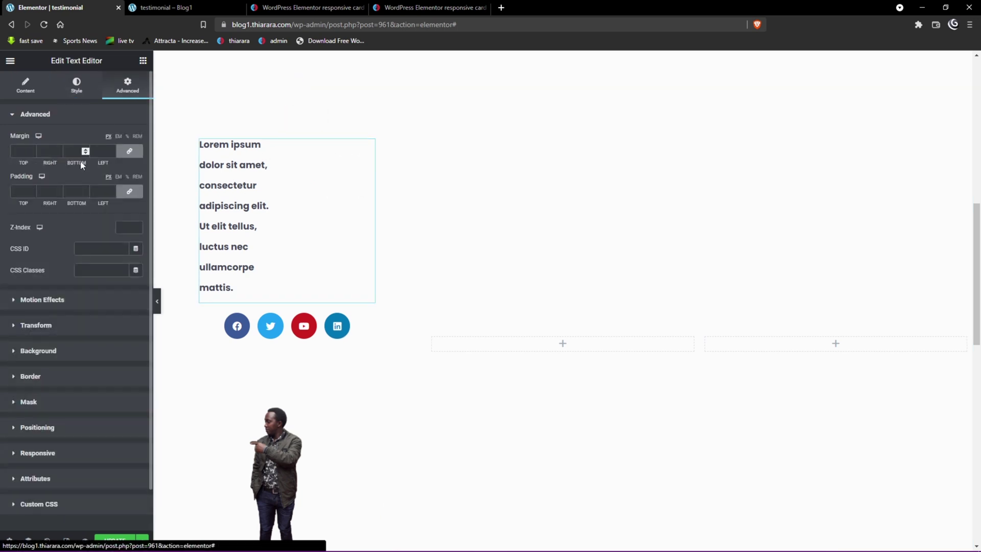
{"action": "left_click", "coordinate": [78, 270]}
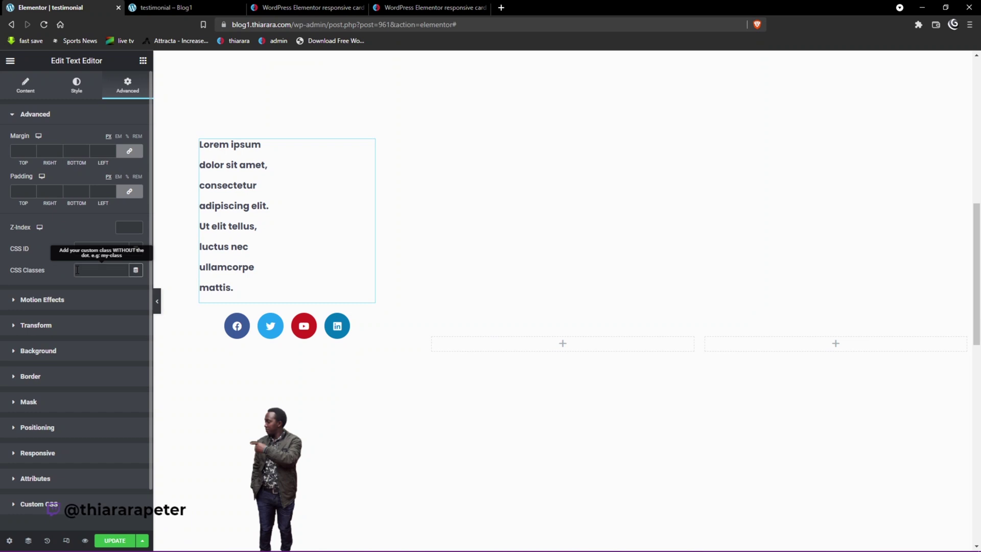
{"action": "key", "text": "ctrl+v"}
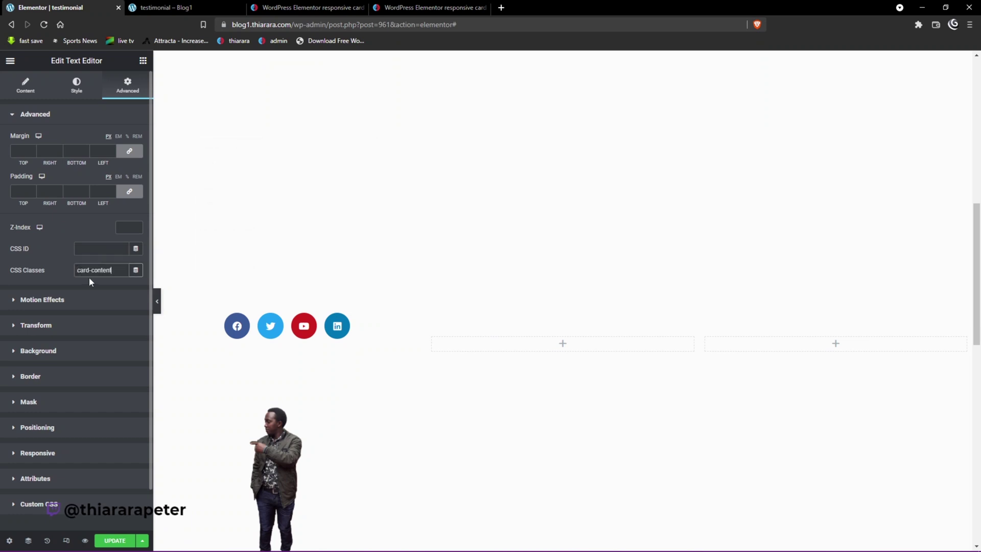
Paste card-content into the Social Icons widget's Advanced CSS Classes field.
{"action": "left_click", "coordinate": [276, 340]}
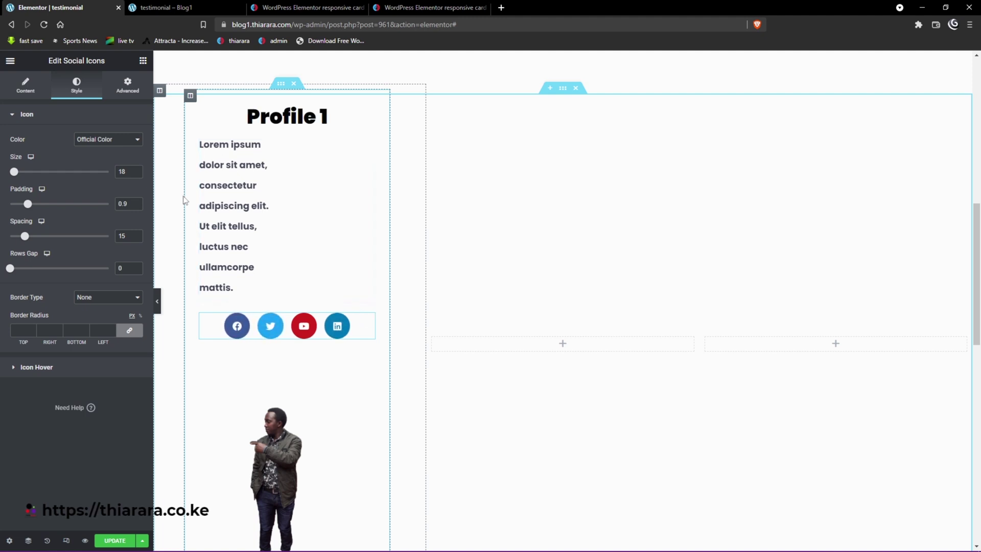
{"action": "left_click", "coordinate": [128, 90]}
{"action": "left_click", "coordinate": [88, 269]}
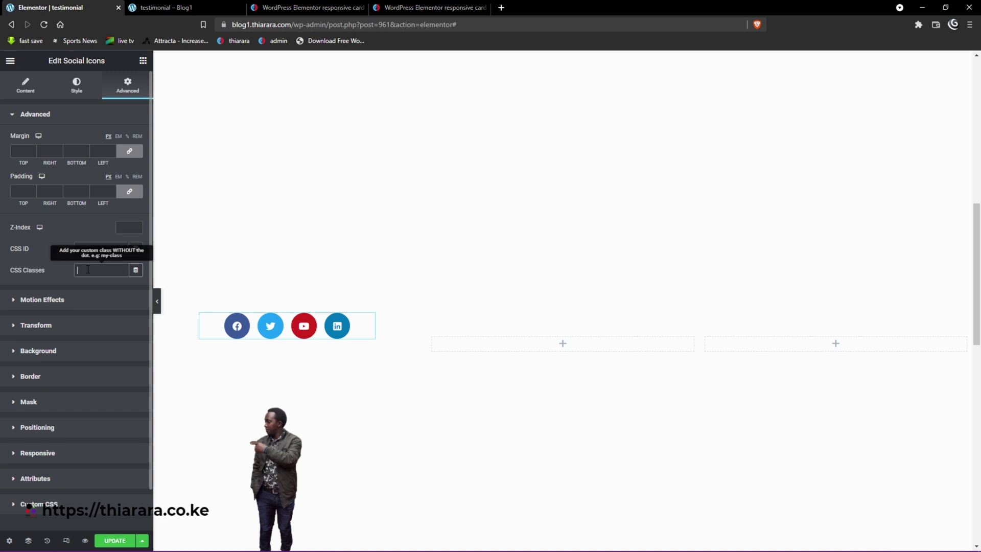
{"action": "key", "text": "ctrl+v"}
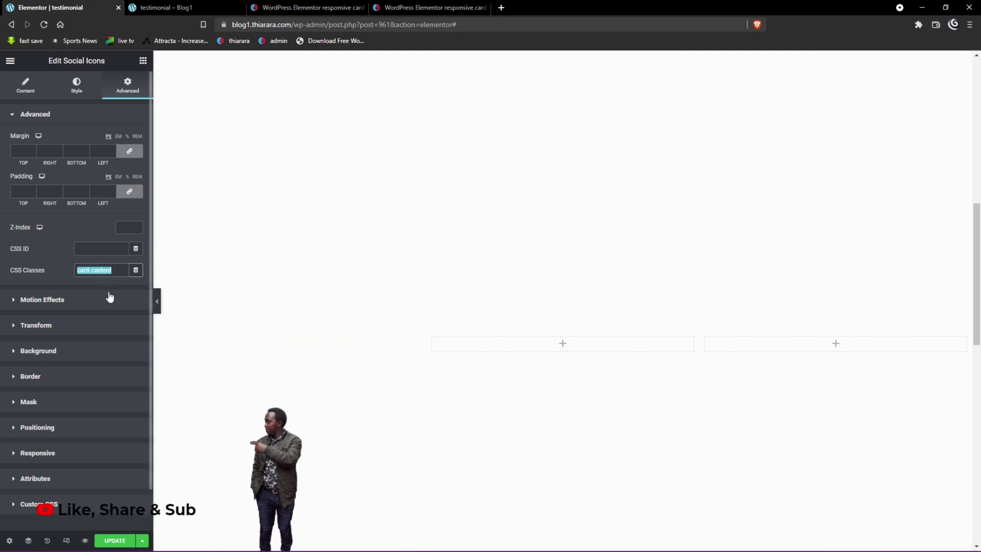
{"action": "scroll", "coordinate": [315, 311], "scroll_direction": "down", "scroll_amount": 2}
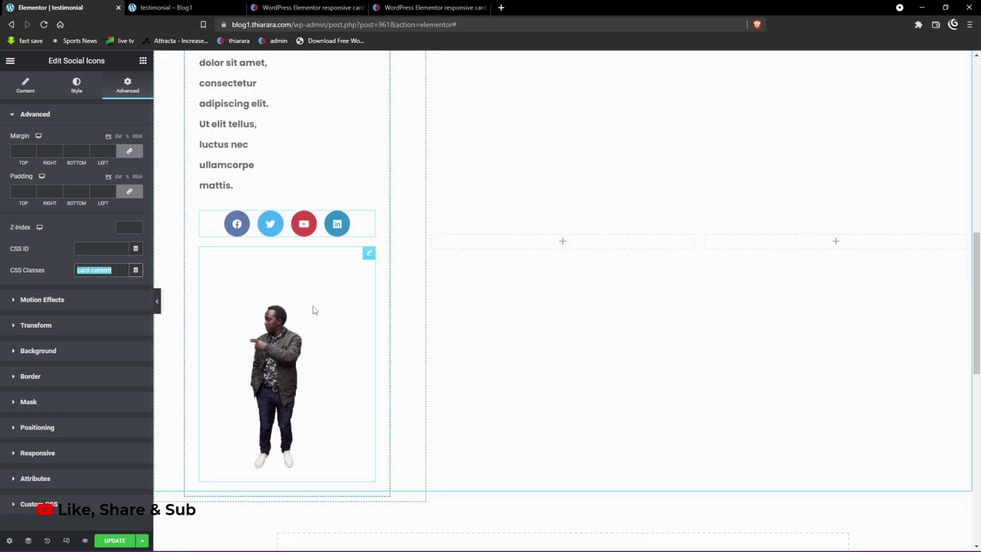
Copy card-image from the tutorial and paste it as the profile image's CSS class.
{"action": "left_click", "coordinate": [344, 299]}
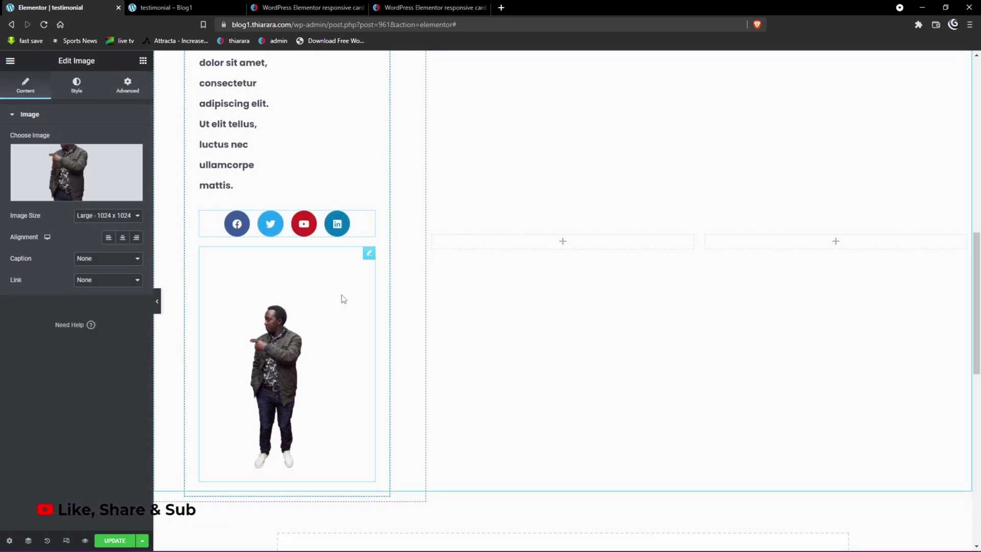
{"action": "left_click", "coordinate": [127, 88]}
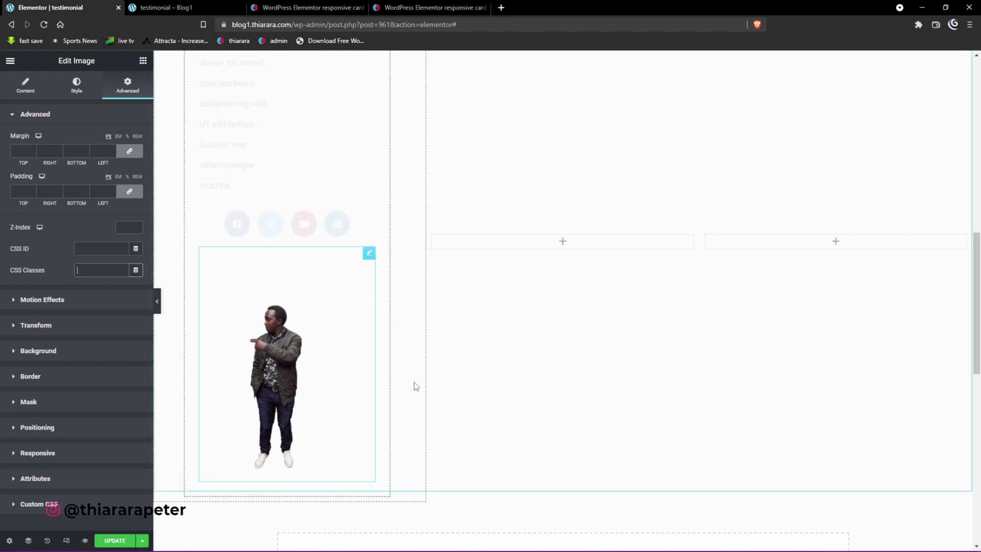
{"action": "left_click", "coordinate": [335, 7]}
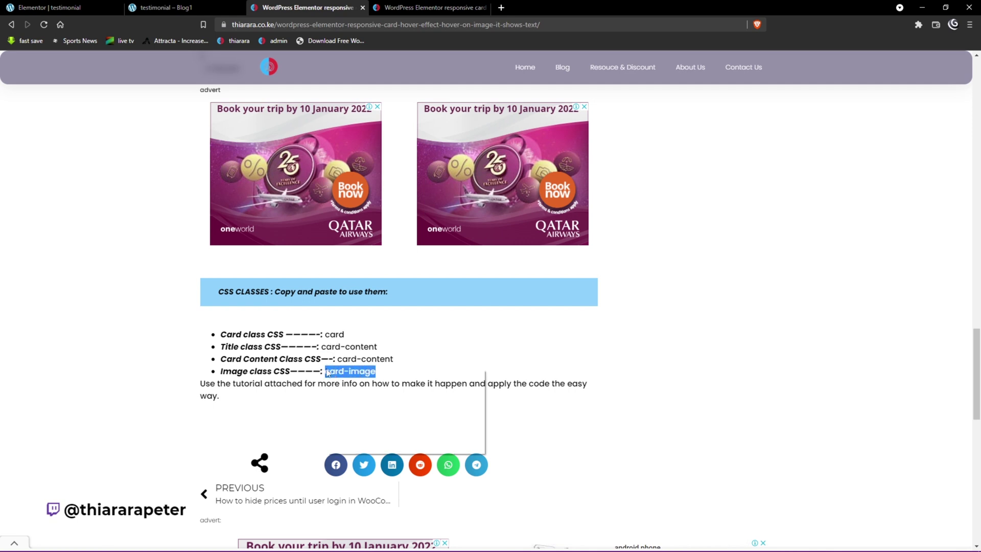
{"action": "left_click", "coordinate": [347, 380]}
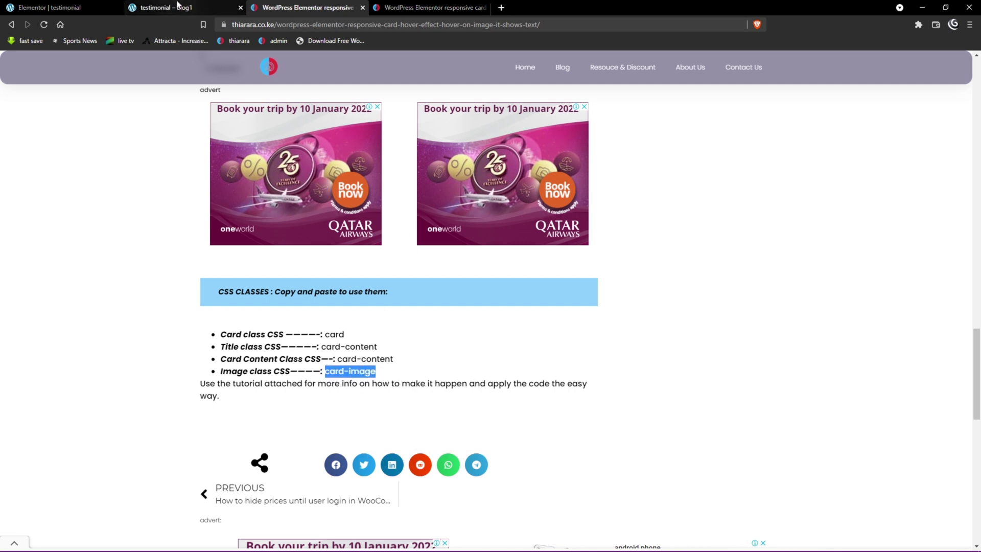
{"action": "left_click", "coordinate": [51, 7]}
{"action": "right_click", "coordinate": [91, 269]}
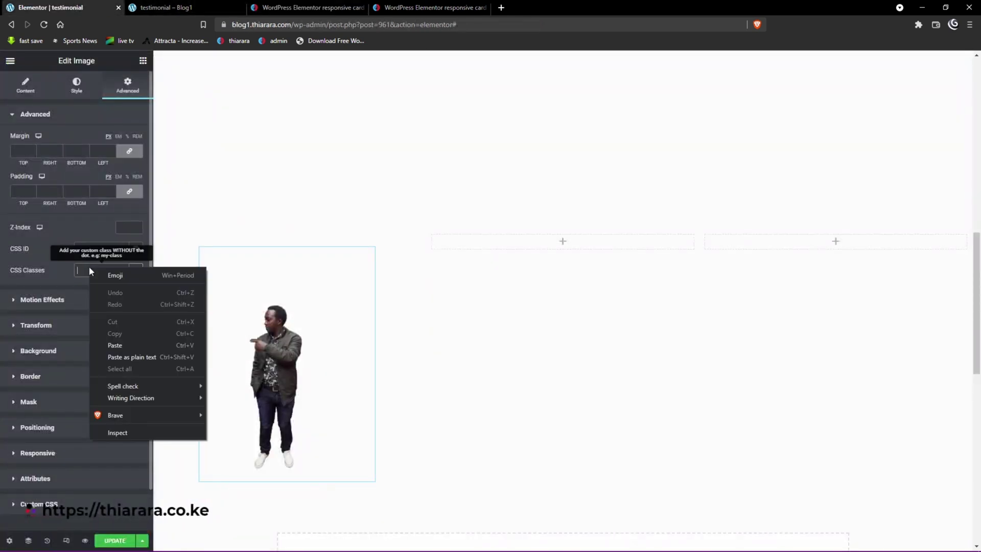
{"action": "left_click", "coordinate": [114, 345]}
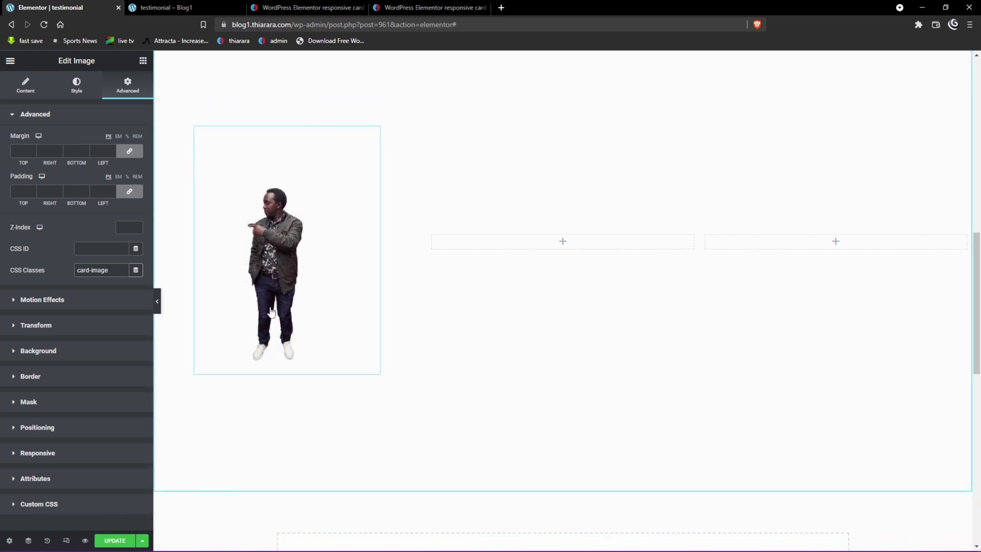
{"action": "left_click", "coordinate": [277, 104]}
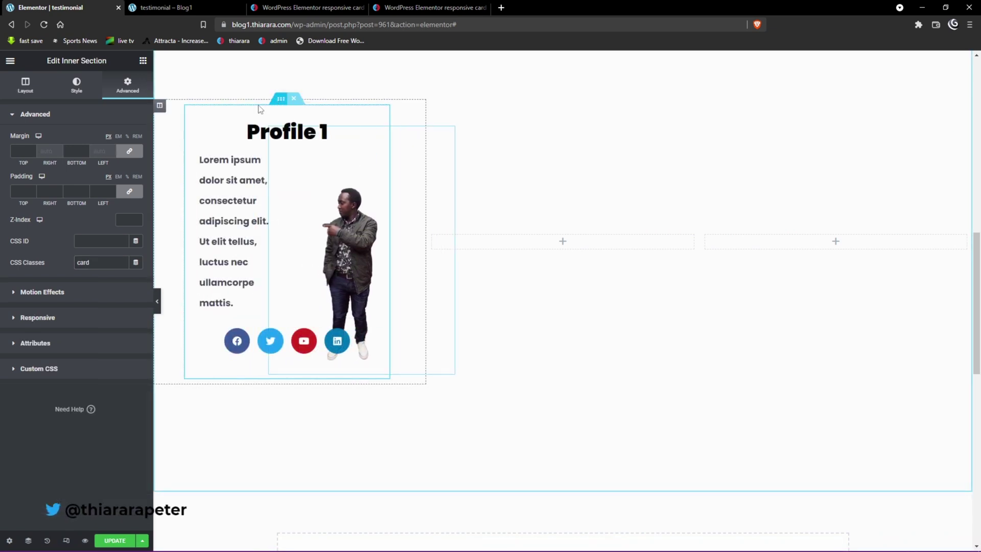
Try a 400px img width in the card's Custom CSS, restore 200px, and test the hover.
{"action": "left_click", "coordinate": [78, 370]}
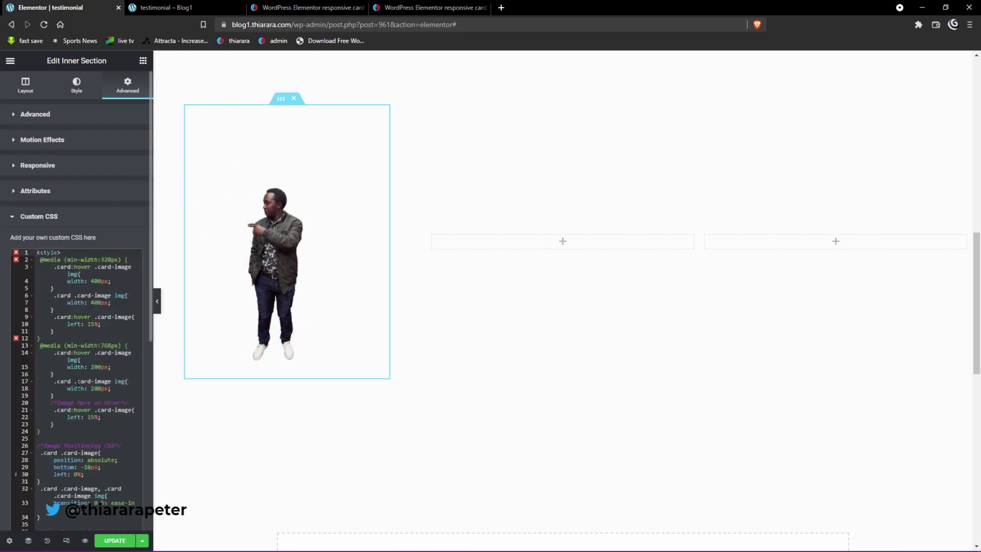
{"action": "scroll", "coordinate": [78, 374], "scroll_direction": "down", "scroll_amount": 1}
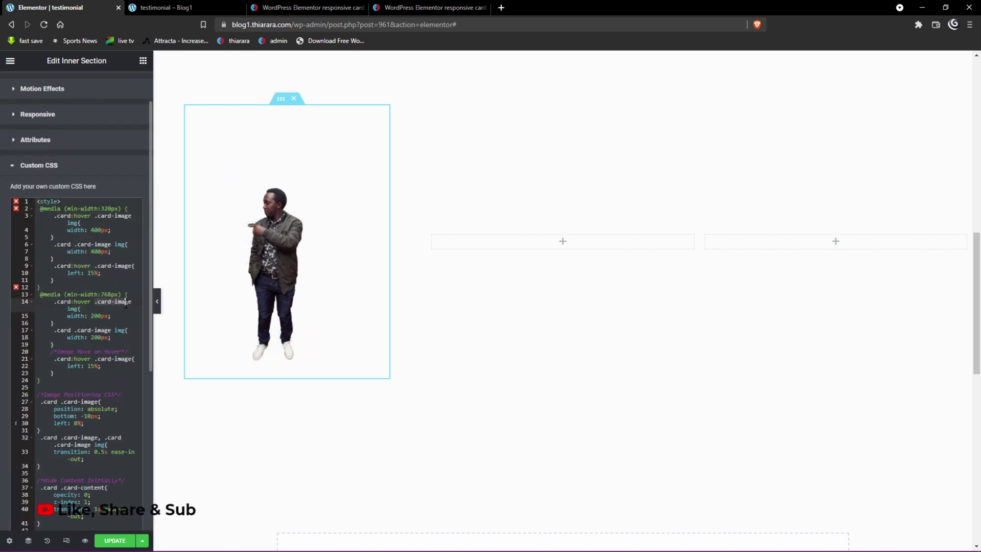
{"action": "mouse_move", "coordinate": [254, 293]}
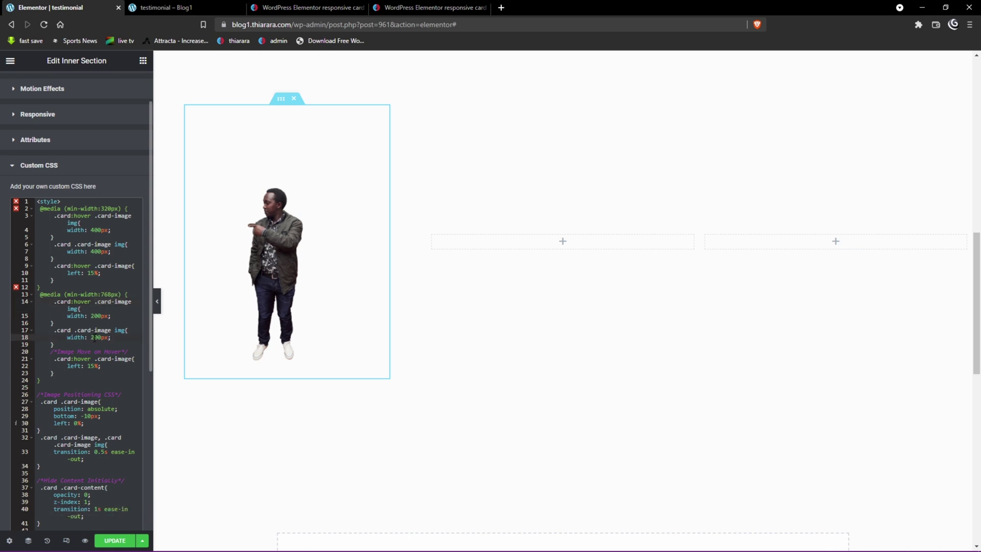
{"action": "type", "text": "4"}
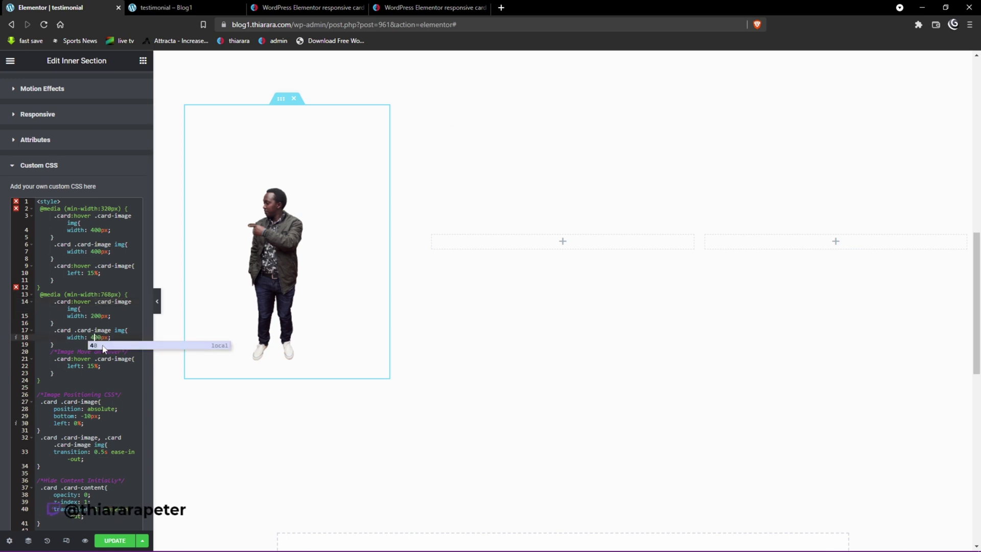
{"action": "mouse_move", "coordinate": [208, 371]}
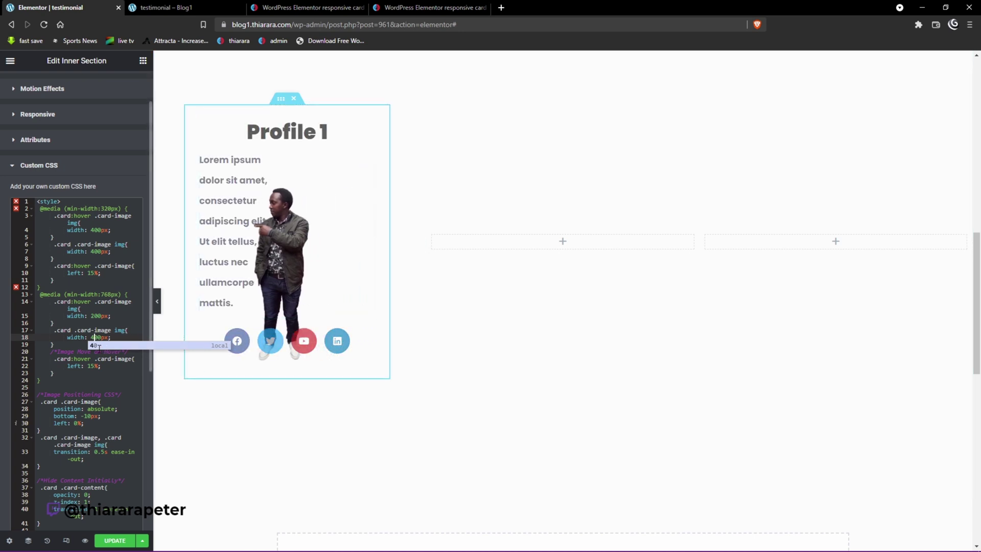
{"action": "key", "text": "BackSpace"}
{"action": "type", "text": "2"}
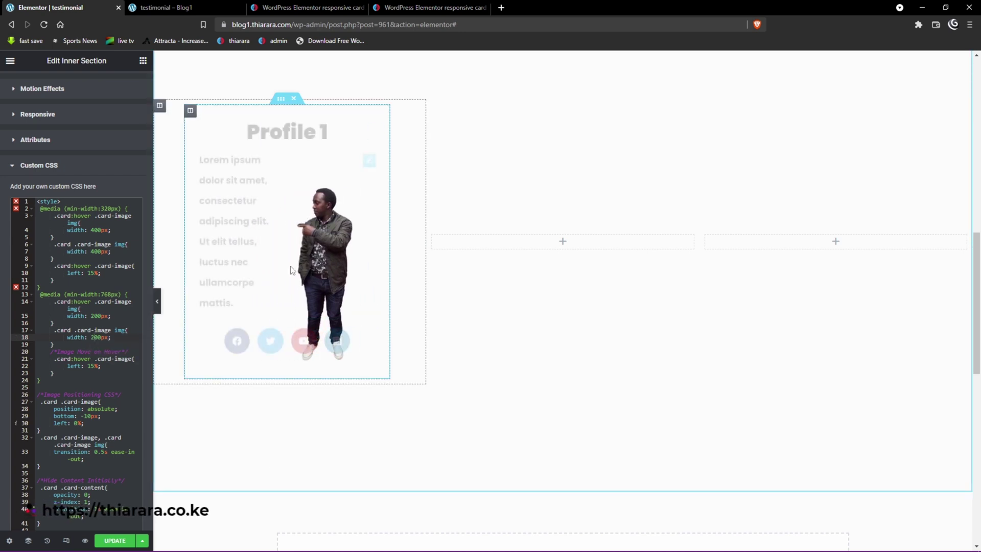
{"action": "mouse_move", "coordinate": [225, 129]}
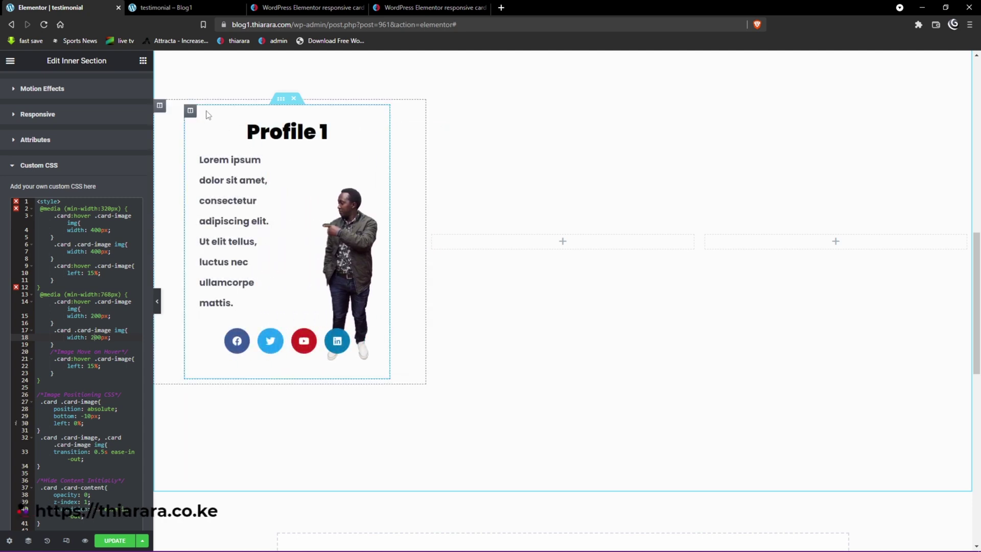
Duplicate the Profile 1 card column, delete the two empty columns, and preview the live page.
{"action": "right_click", "coordinate": [159, 109]}
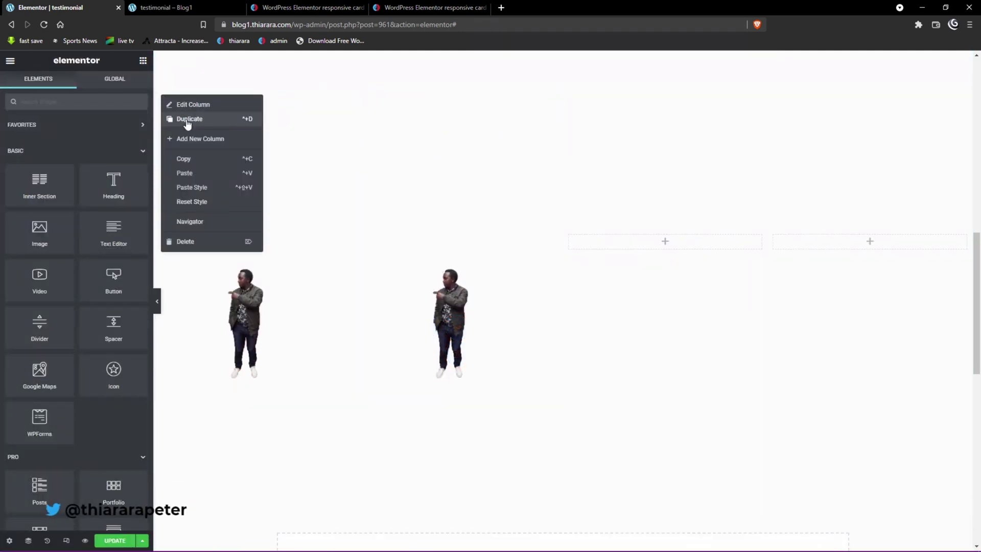
{"action": "left_click", "coordinate": [188, 122]}
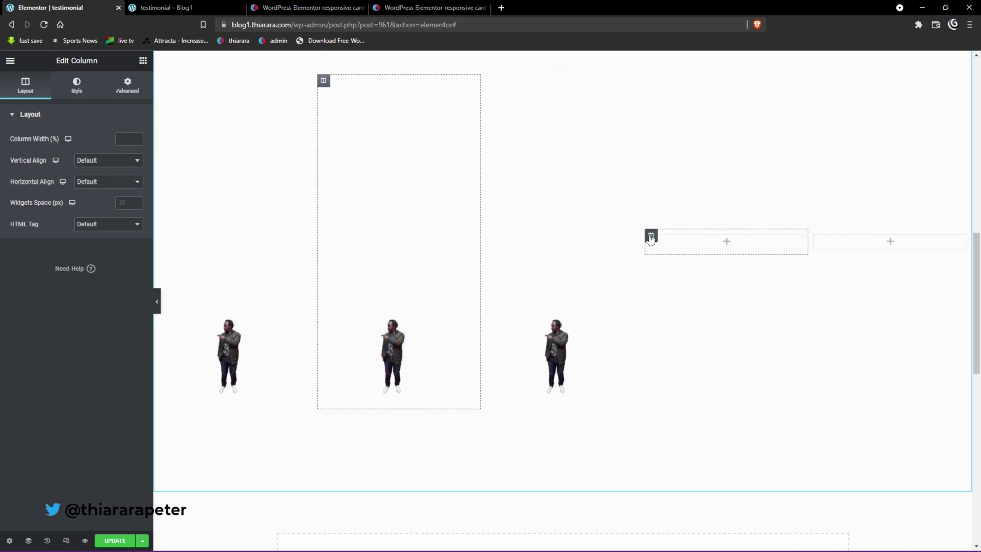
{"action": "right_click", "coordinate": [650, 239]}
{"action": "left_click", "coordinate": [670, 381]}
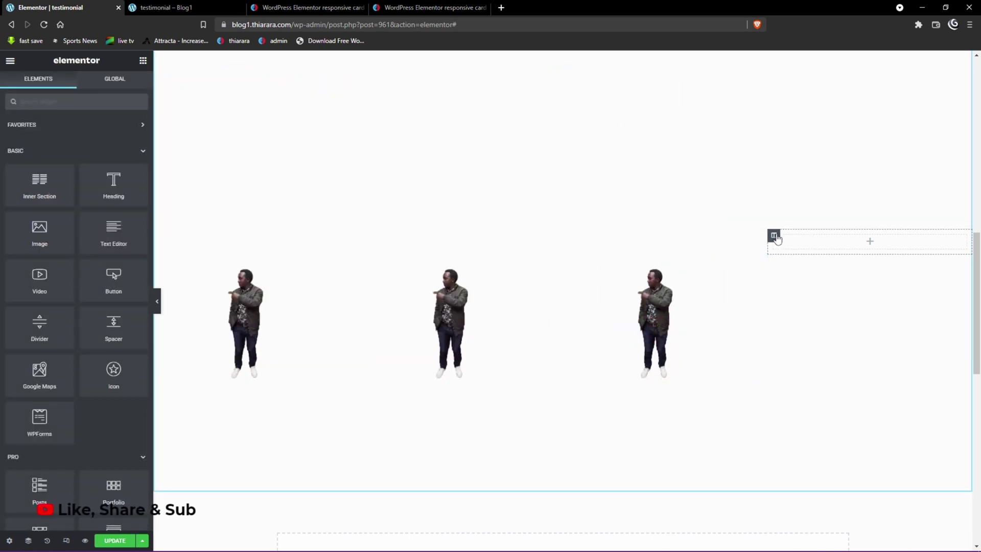
{"action": "right_click", "coordinate": [774, 236]}
{"action": "left_click", "coordinate": [820, 384]}
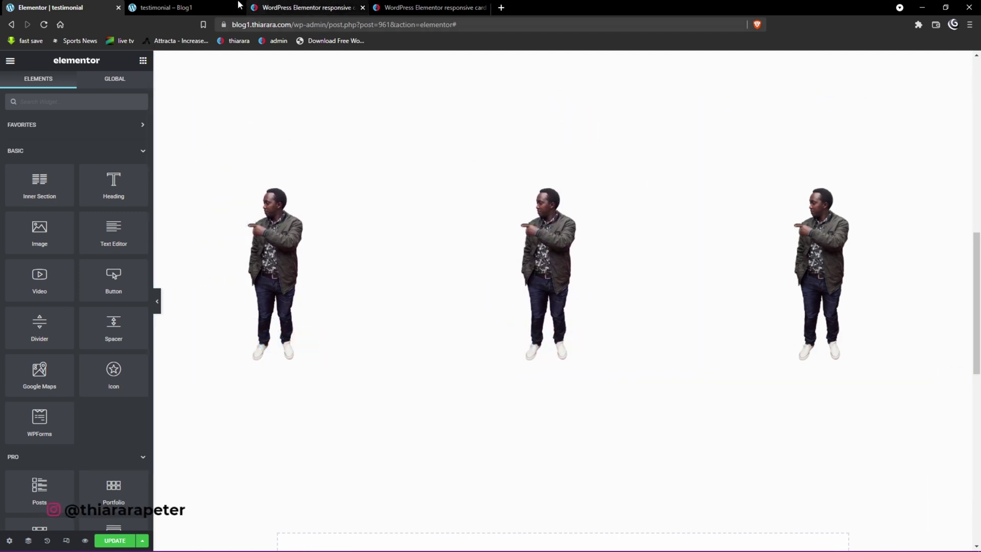
{"action": "left_click", "coordinate": [204, 7]}
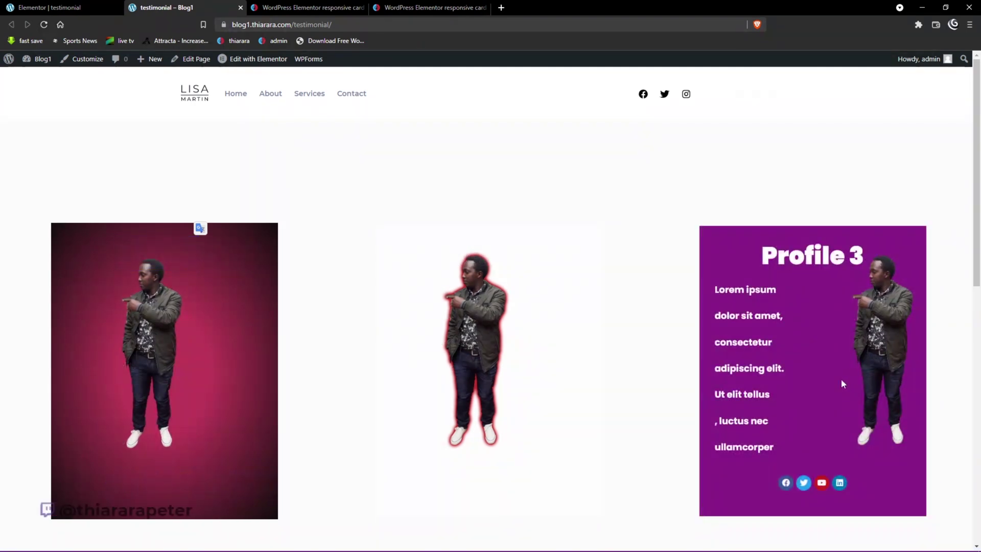
Switch from the live testimonial page back to the 'Elementor | testimonial' editor tab.
{"action": "left_click", "coordinate": [60, 7]}
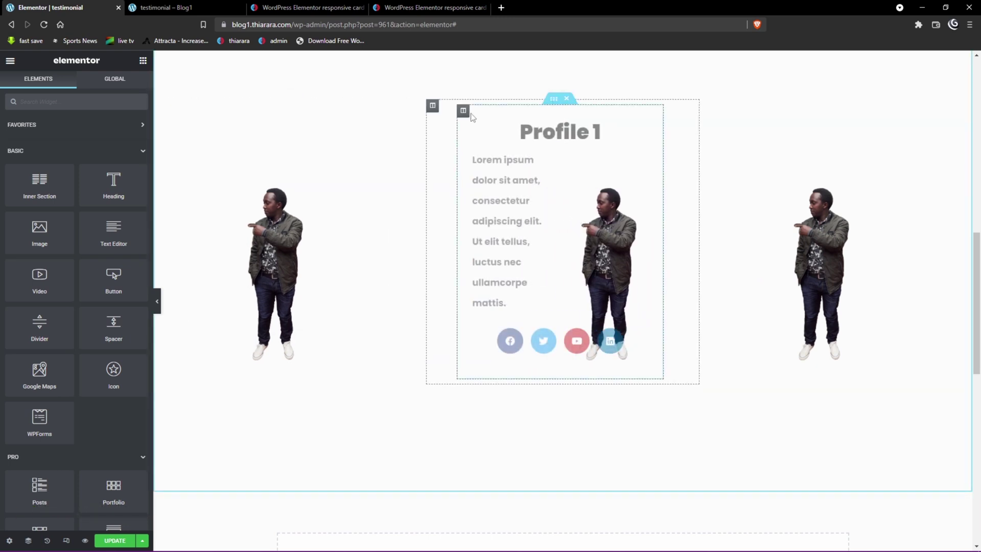
Give the middle card column a radial gradient background from purple to near-black.
{"action": "left_click", "coordinate": [463, 111]}
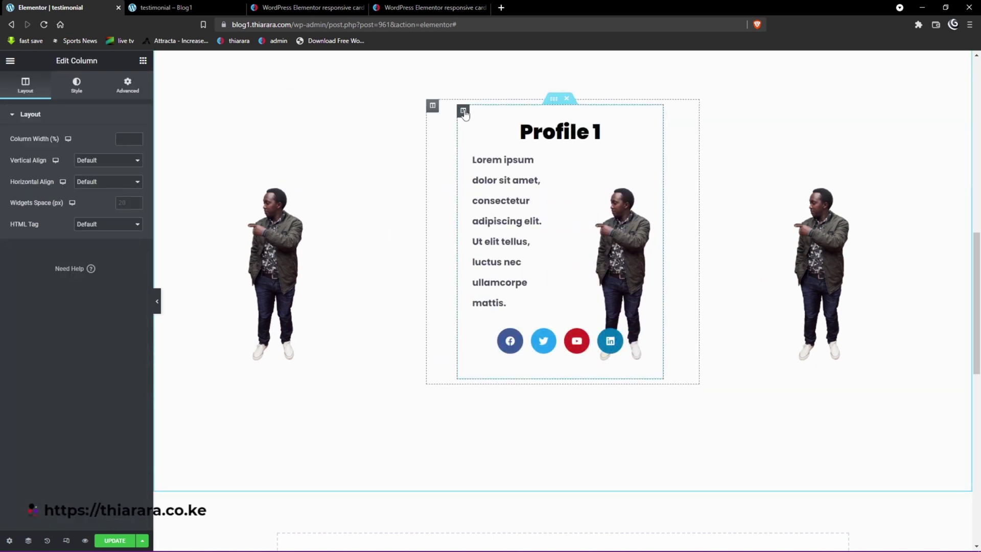
{"action": "left_click", "coordinate": [74, 88]}
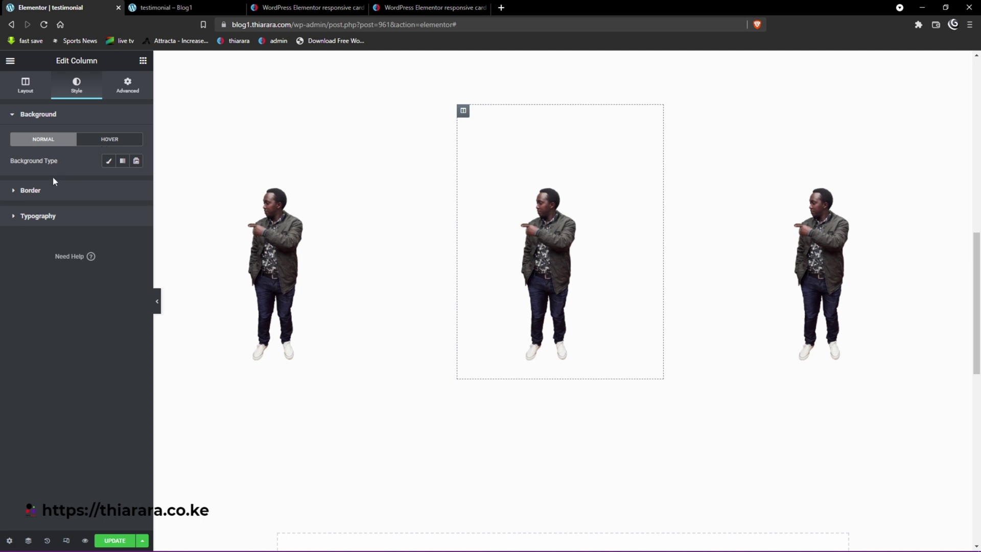
{"action": "left_click", "coordinate": [123, 161]}
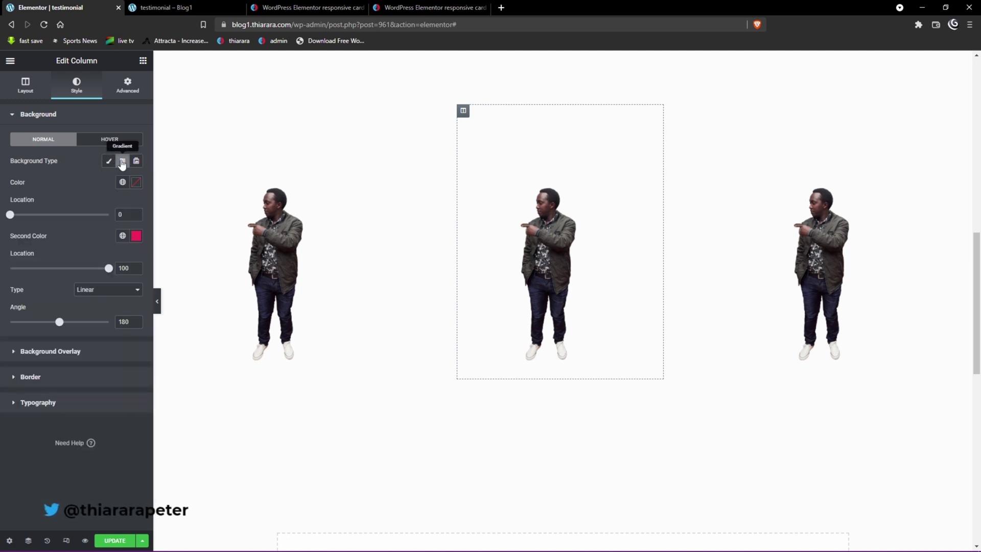
{"action": "left_click", "coordinate": [137, 182]}
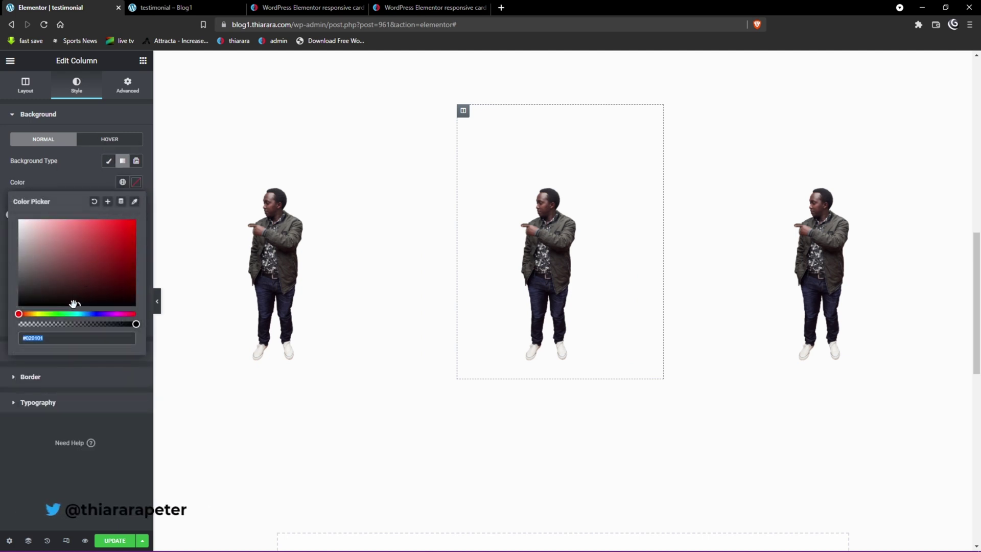
{"action": "left_click", "coordinate": [89, 262]}
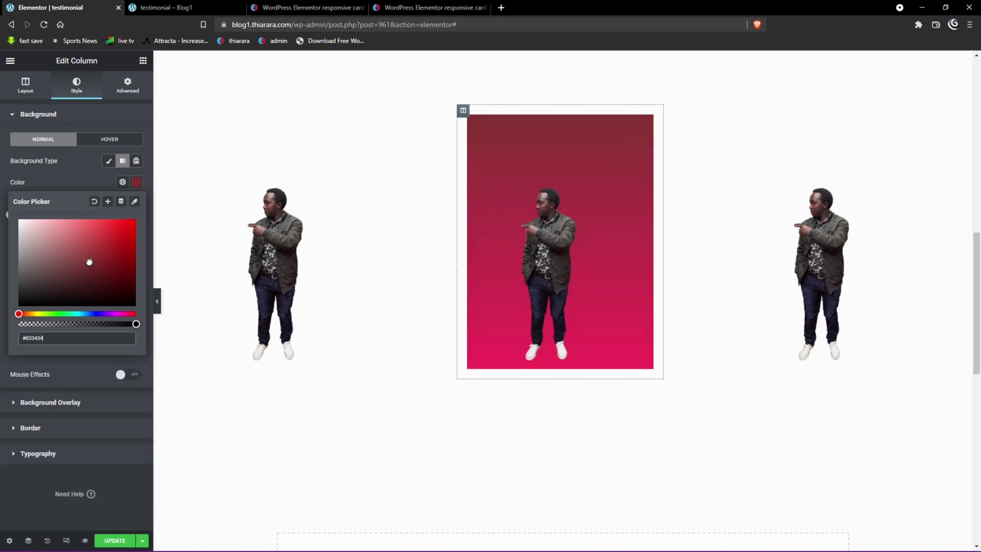
{"action": "left_click_drag", "start_coordinate": [80, 264], "coordinate": [75, 252]}
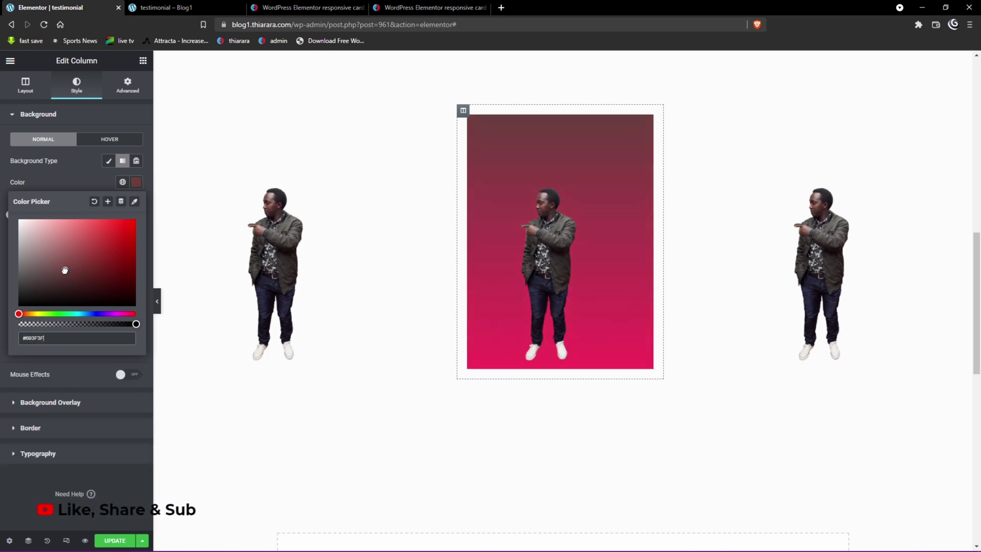
{"action": "left_click_drag", "start_coordinate": [63, 274], "coordinate": [88, 236]}
{"action": "left_click", "coordinate": [79, 178]}
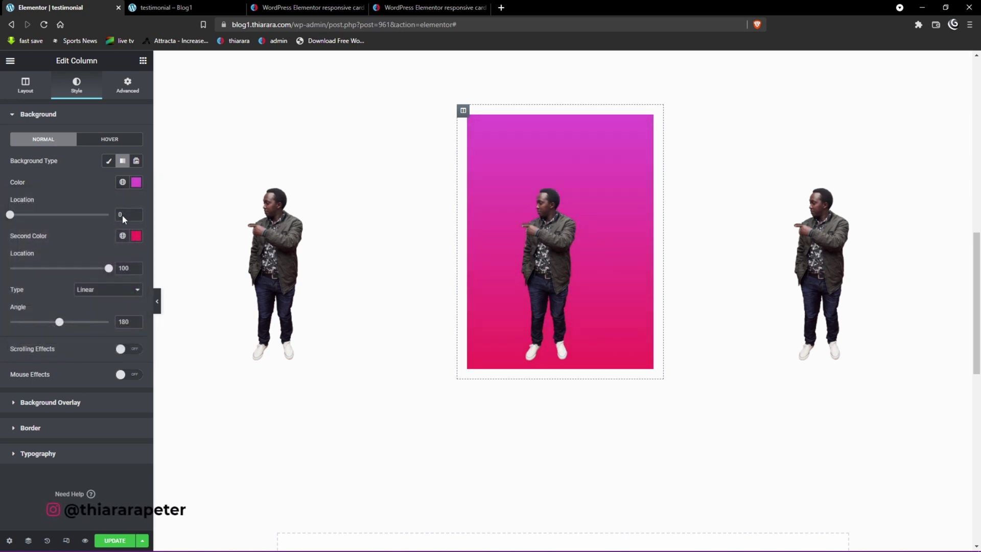
{"action": "left_click", "coordinate": [135, 236]}
{"action": "left_click_drag", "start_coordinate": [72, 321], "coordinate": [48, 348]}
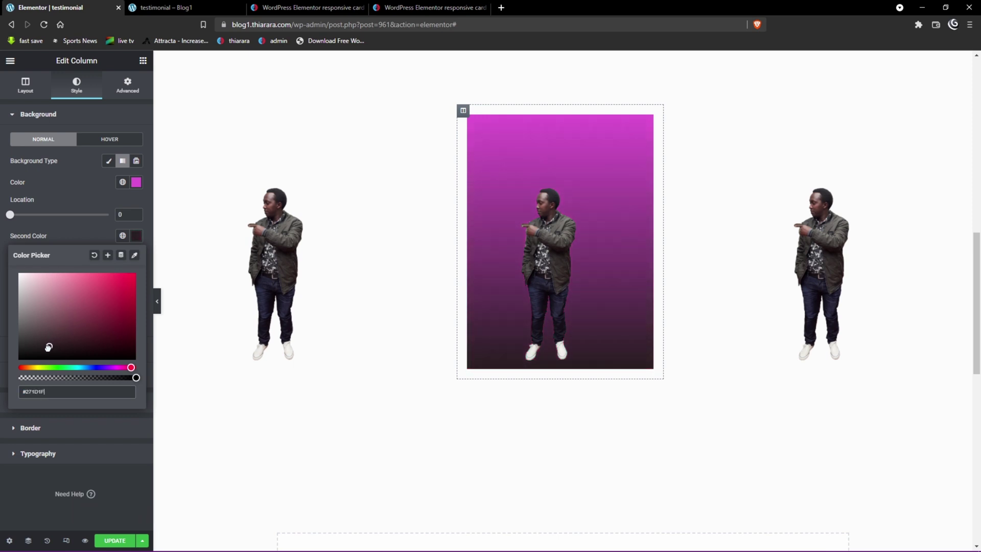
{"action": "left_click", "coordinate": [70, 193]}
{"action": "left_click", "coordinate": [96, 291]}
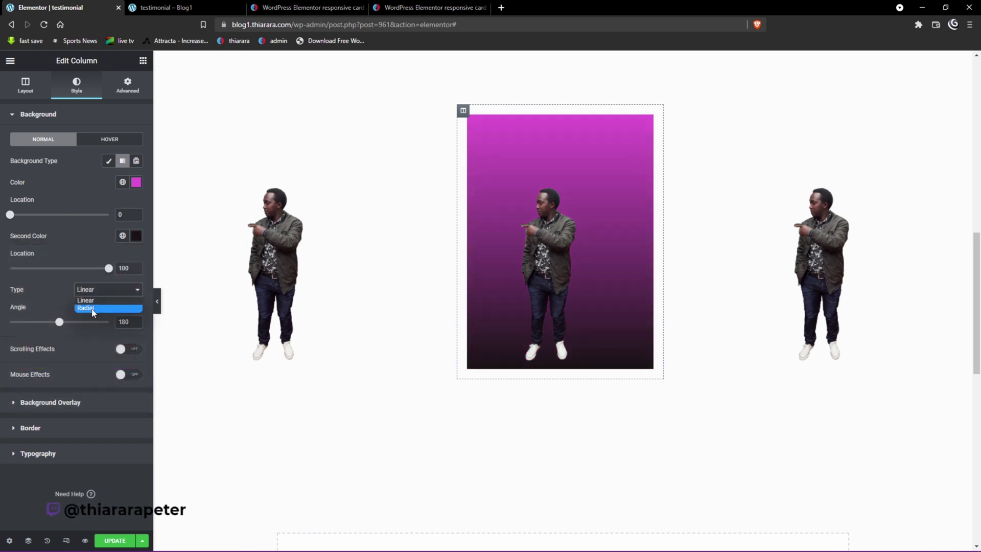
{"action": "left_click", "coordinate": [93, 309]}
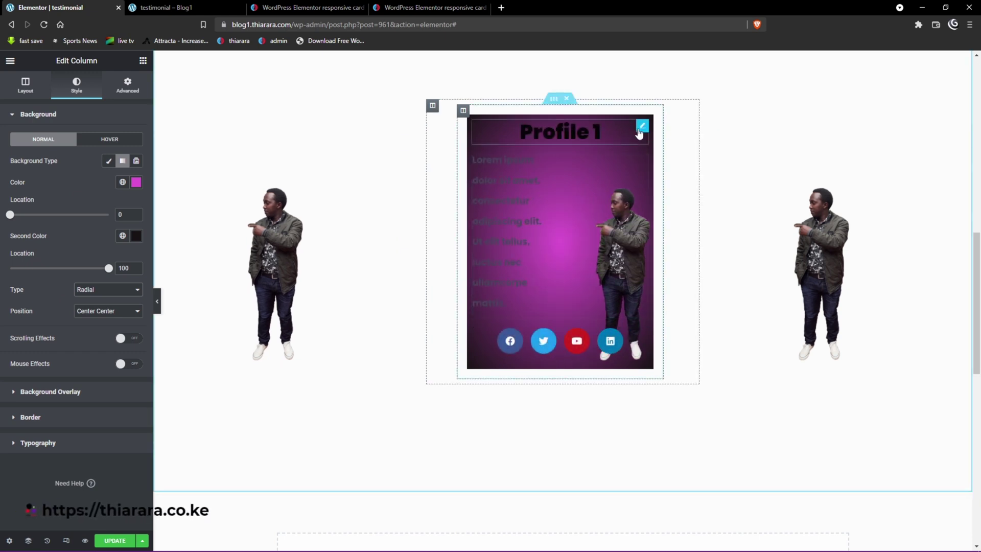
Set the Profile 1 heading and body paragraph text colours to white (#FFFFFF).
{"action": "left_click", "coordinate": [640, 127]}
{"action": "left_click", "coordinate": [76, 84]}
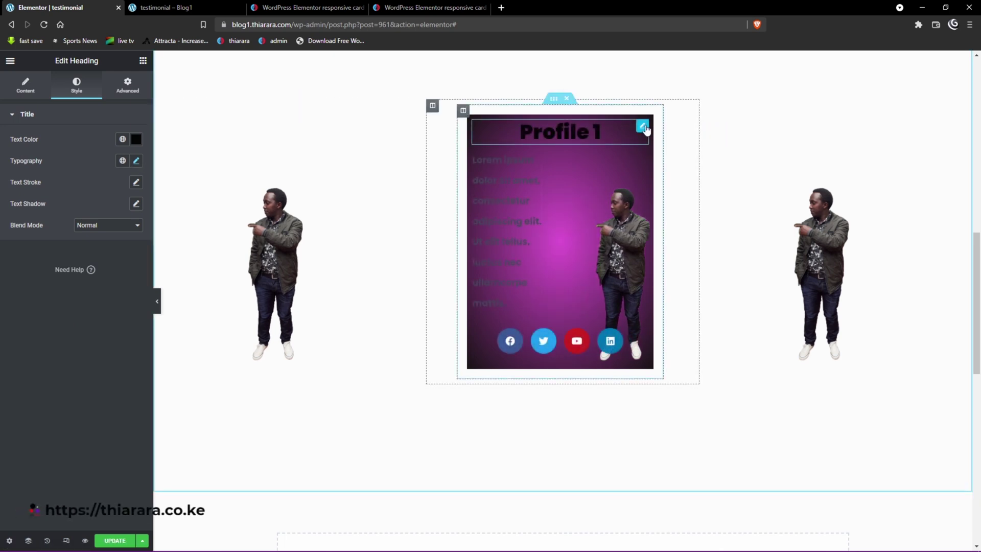
{"action": "left_click", "coordinate": [136, 160]}
{"action": "left_click", "coordinate": [136, 139]}
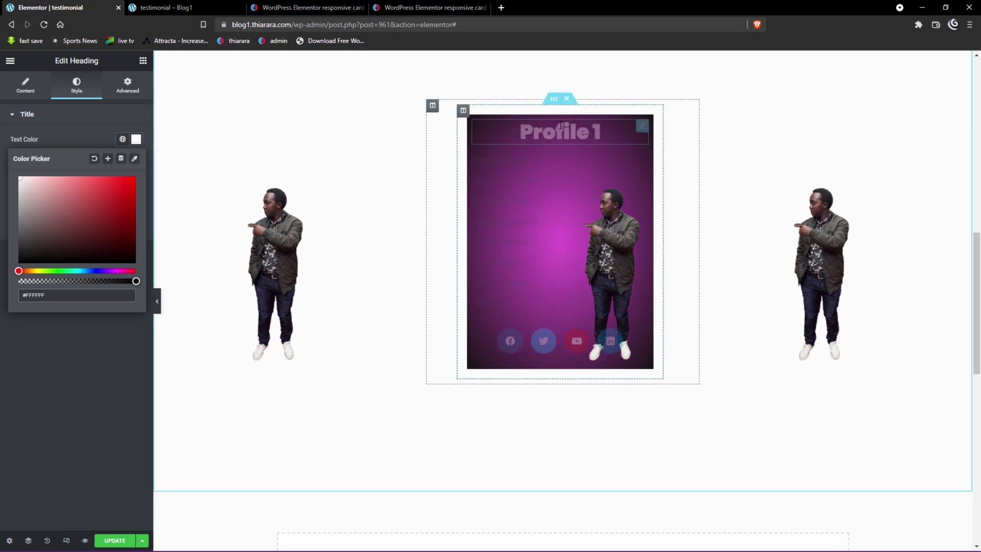
{"action": "left_click", "coordinate": [642, 162]}
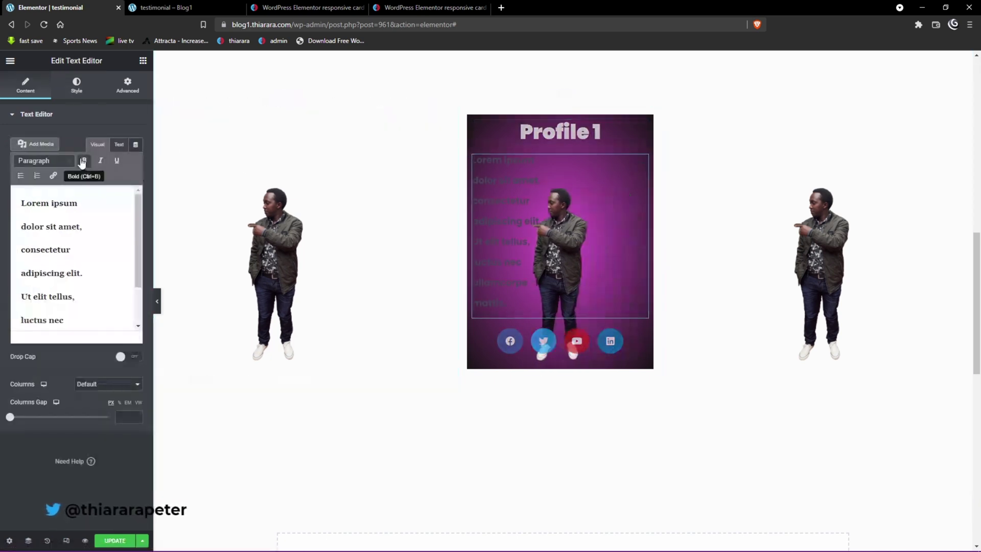
{"action": "left_click", "coordinate": [77, 87]}
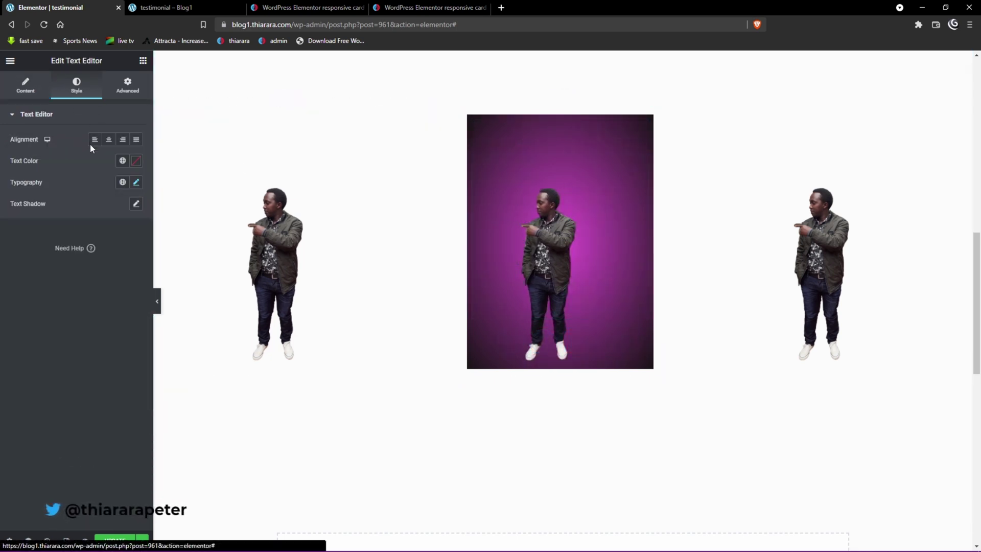
{"action": "left_click", "coordinate": [136, 161]}
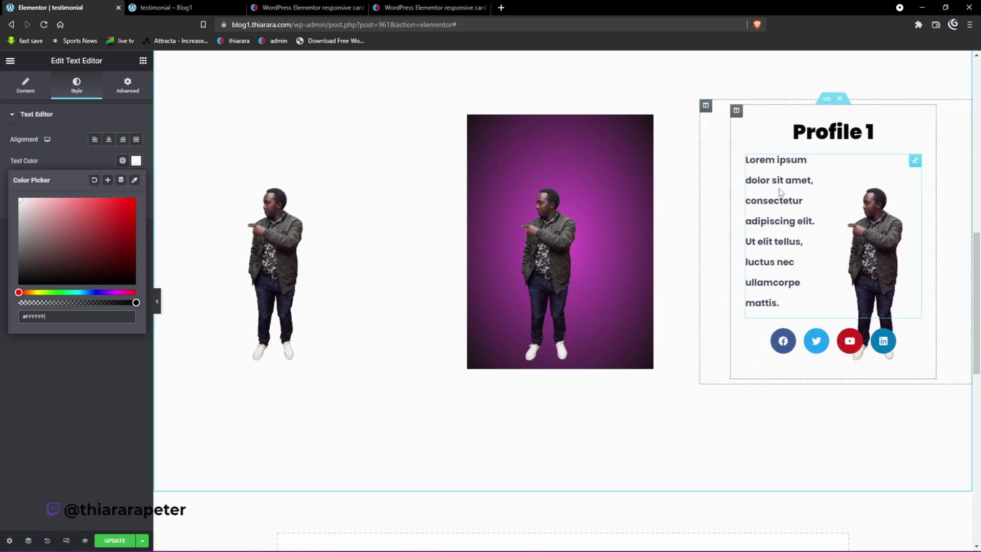
Give the right card column a bright cyan #27CAD8 hover background, then save the page.
{"action": "left_click", "coordinate": [737, 111]}
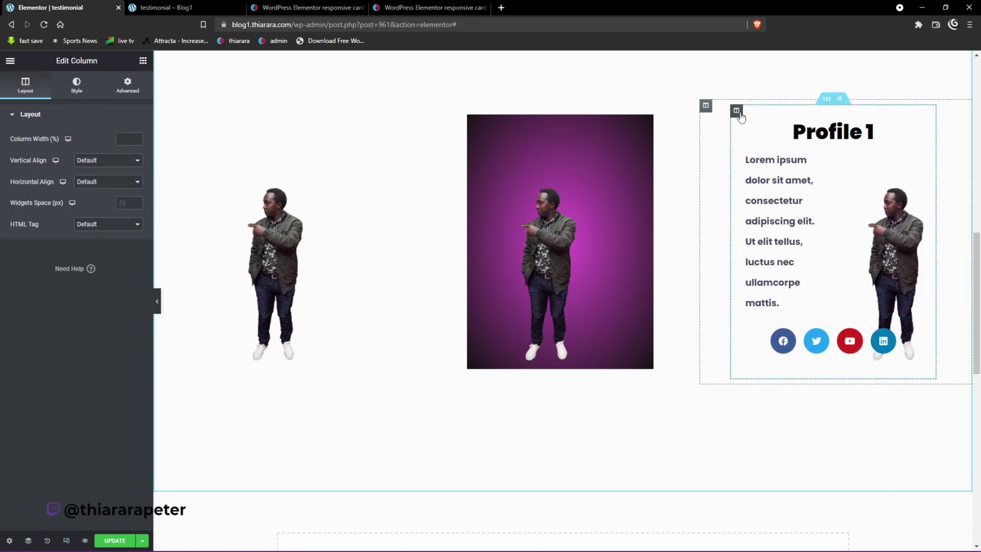
{"action": "left_click", "coordinate": [76, 85]}
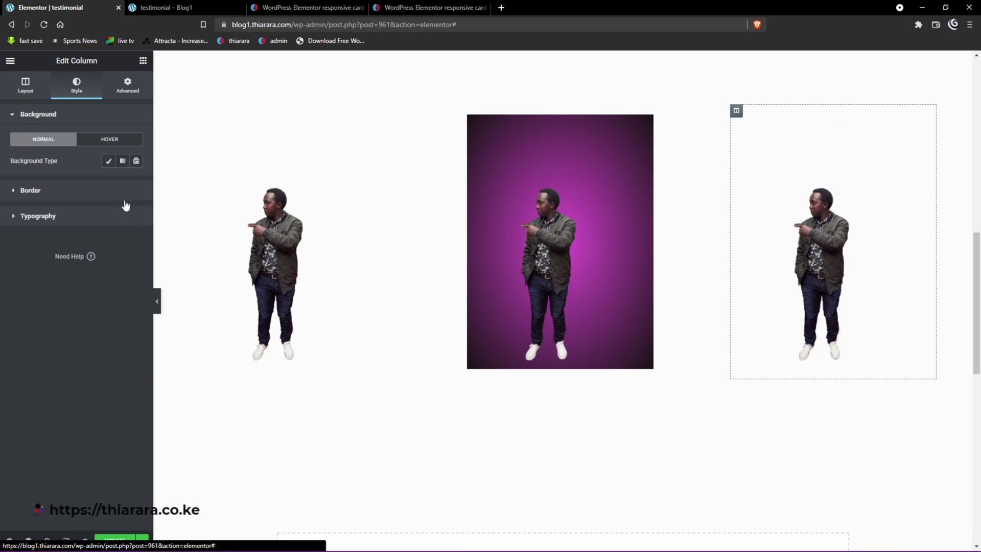
{"action": "left_click", "coordinate": [109, 143]}
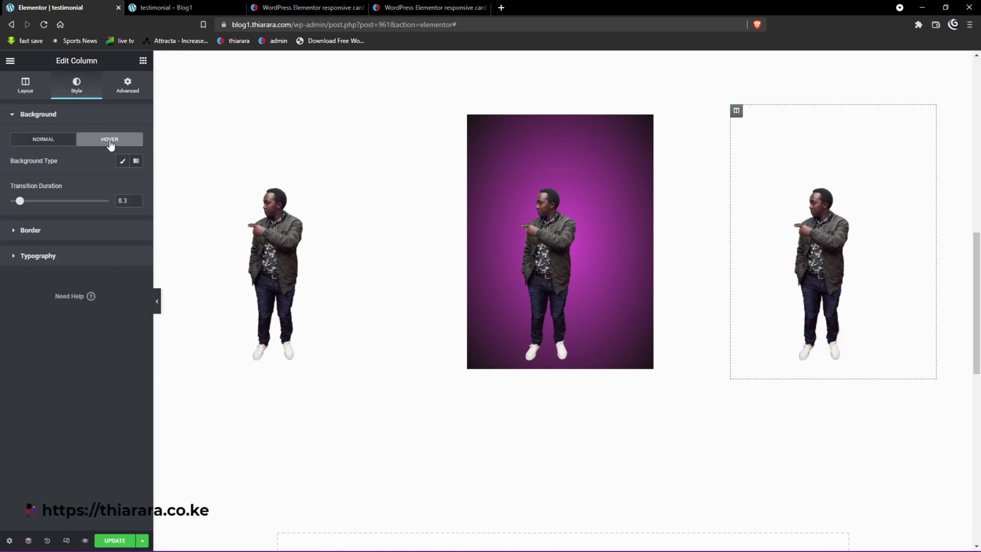
{"action": "left_click", "coordinate": [124, 163]}
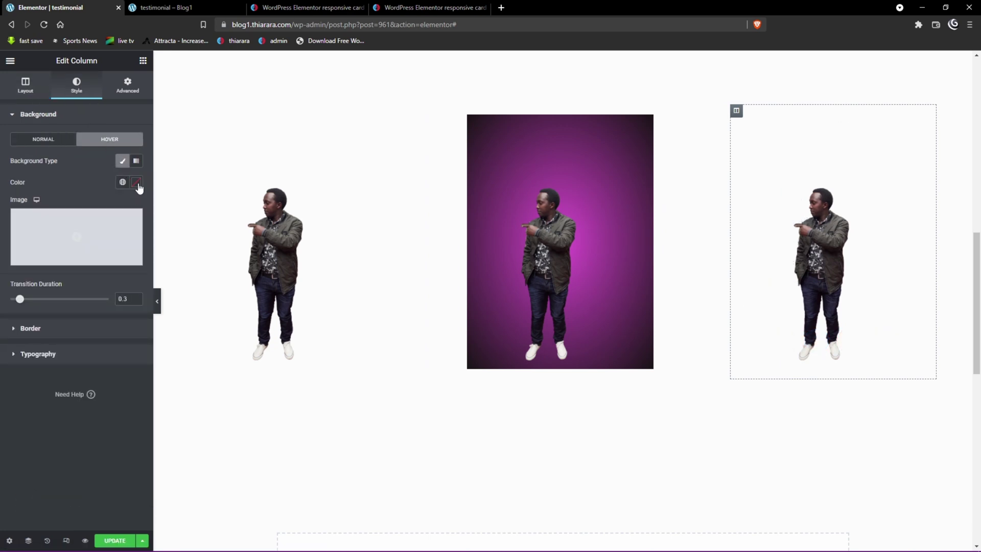
{"action": "left_click", "coordinate": [136, 182]}
{"action": "left_click", "coordinate": [106, 176]}
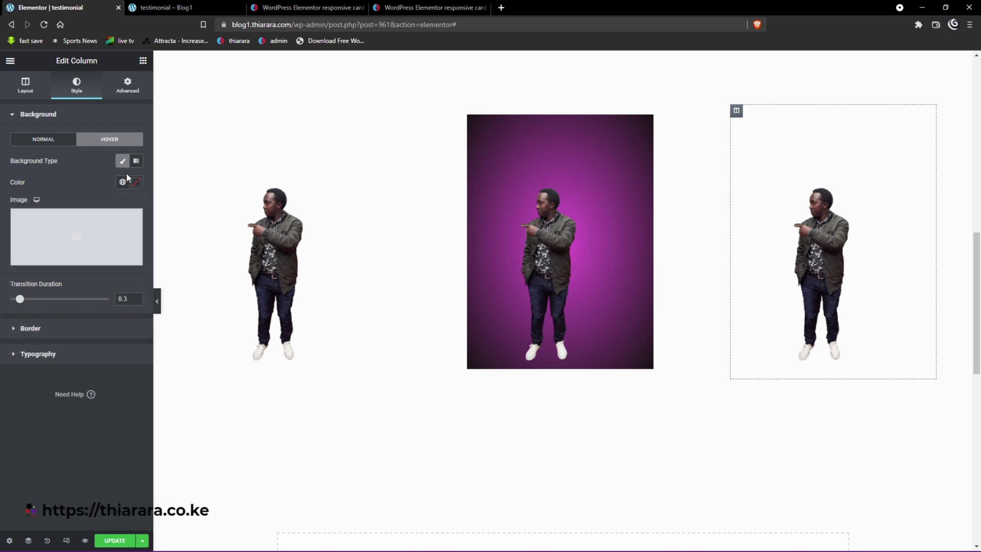
{"action": "left_click", "coordinate": [136, 183]}
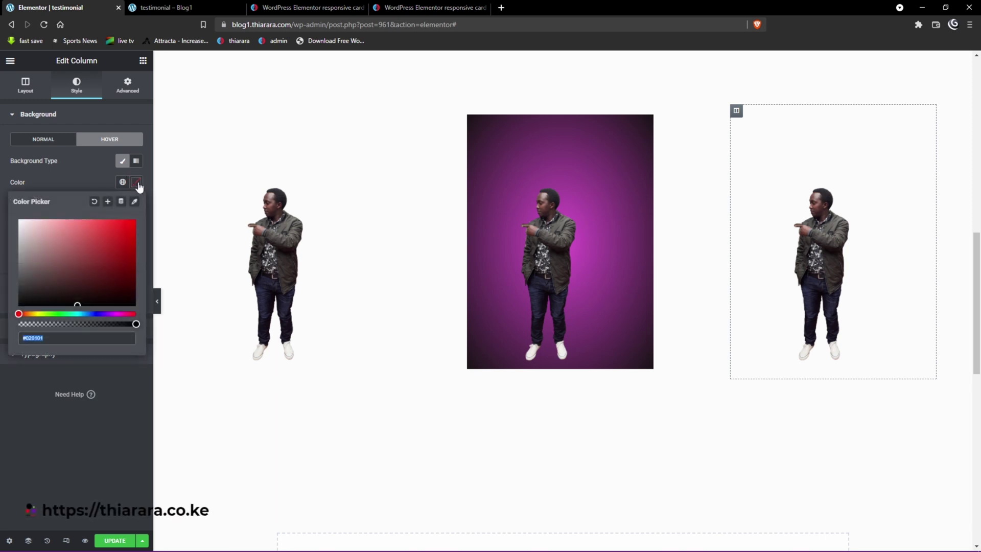
{"action": "left_click", "coordinate": [112, 313]}
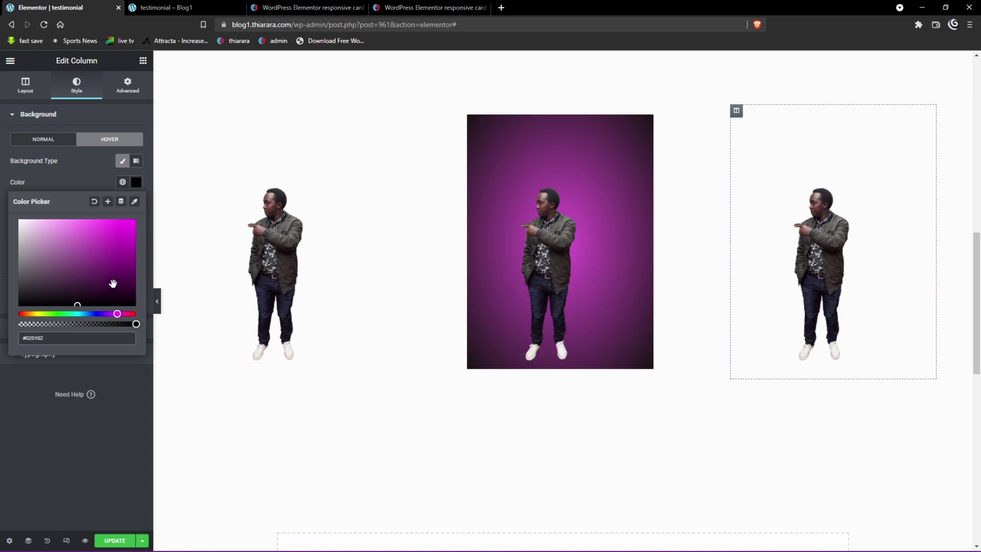
{"action": "left_click", "coordinate": [78, 313]}
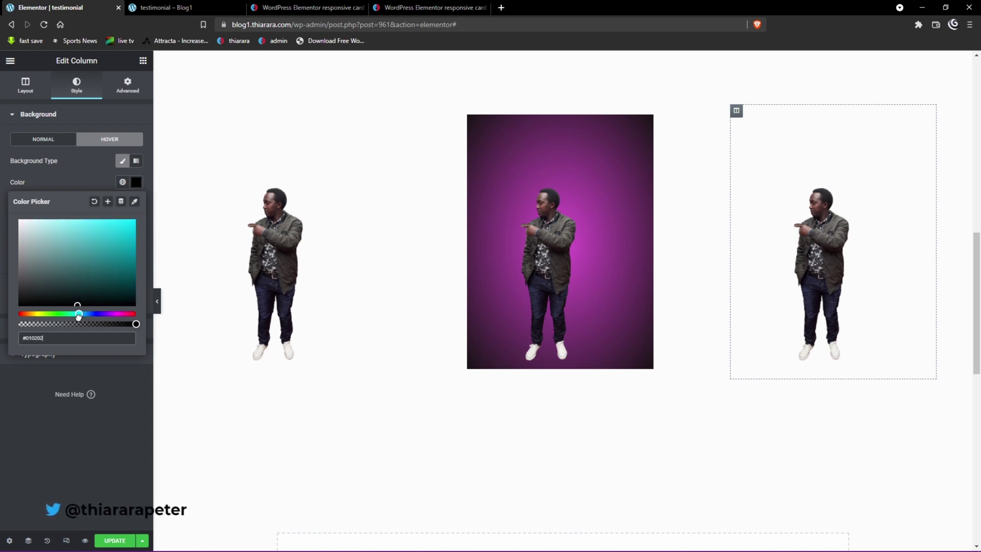
{"action": "left_click", "coordinate": [114, 233]}
{"action": "mouse_move", "coordinate": [796, 215]}
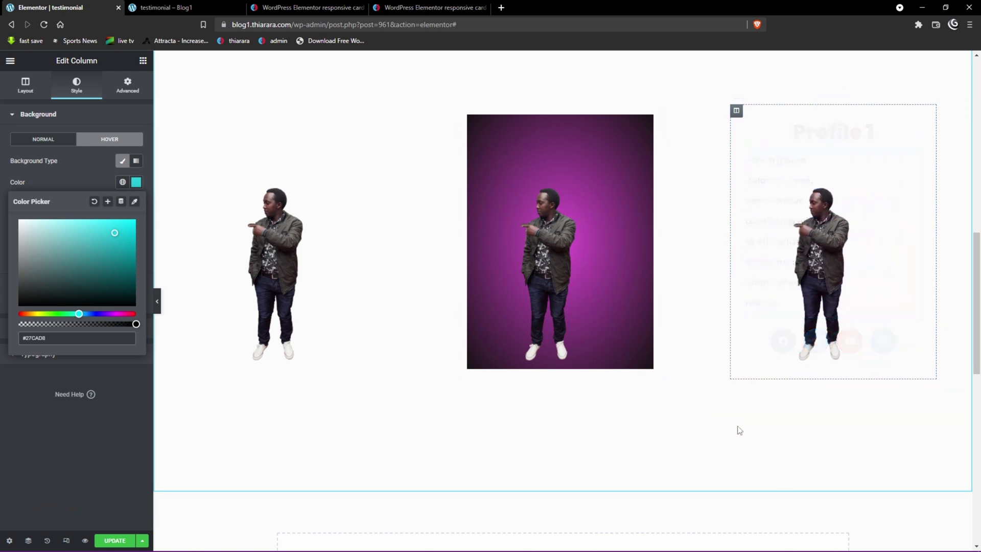
{"action": "left_click", "coordinate": [128, 545]}
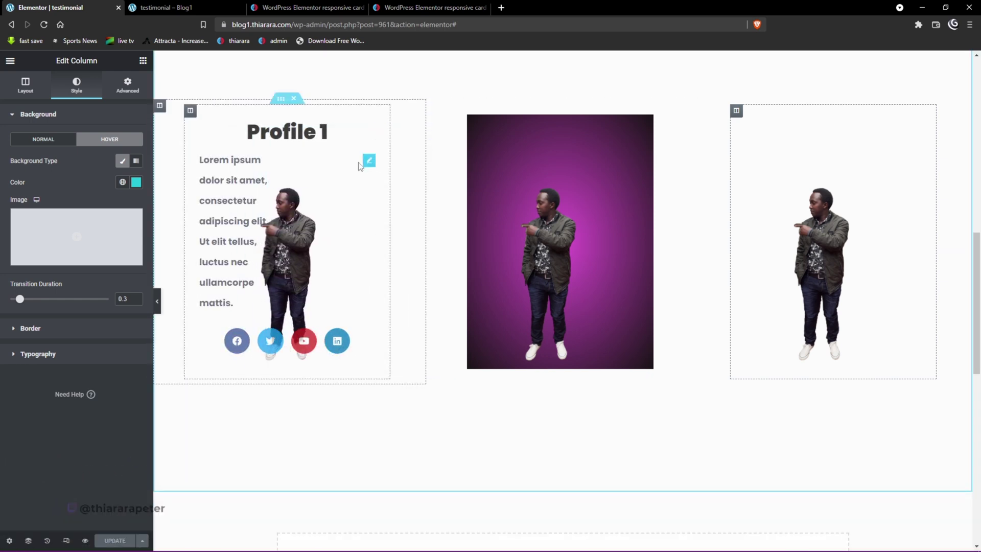
Open the first card section's Custom CSS and change the hover image width to 350.
{"action": "left_click", "coordinate": [408, 204]}
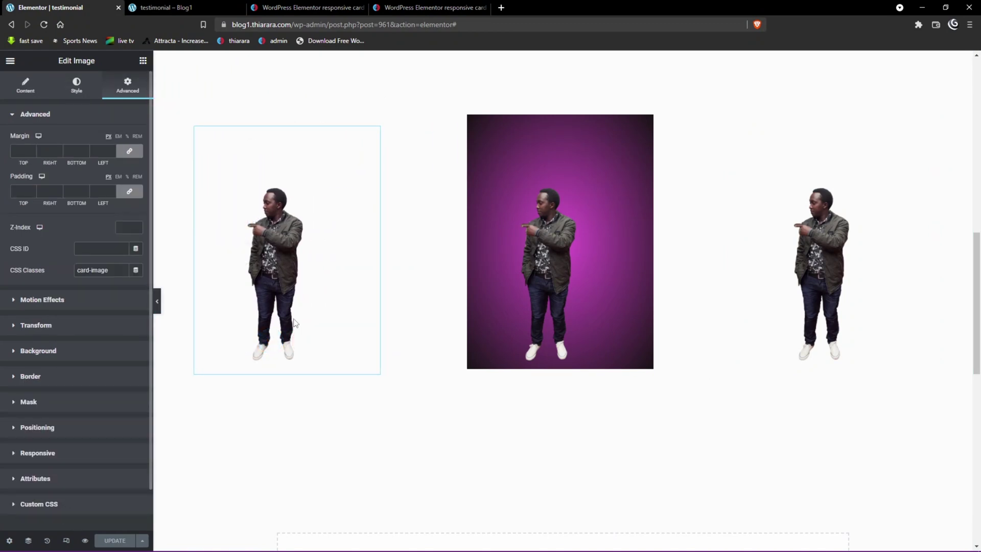
{"action": "left_click", "coordinate": [281, 102]}
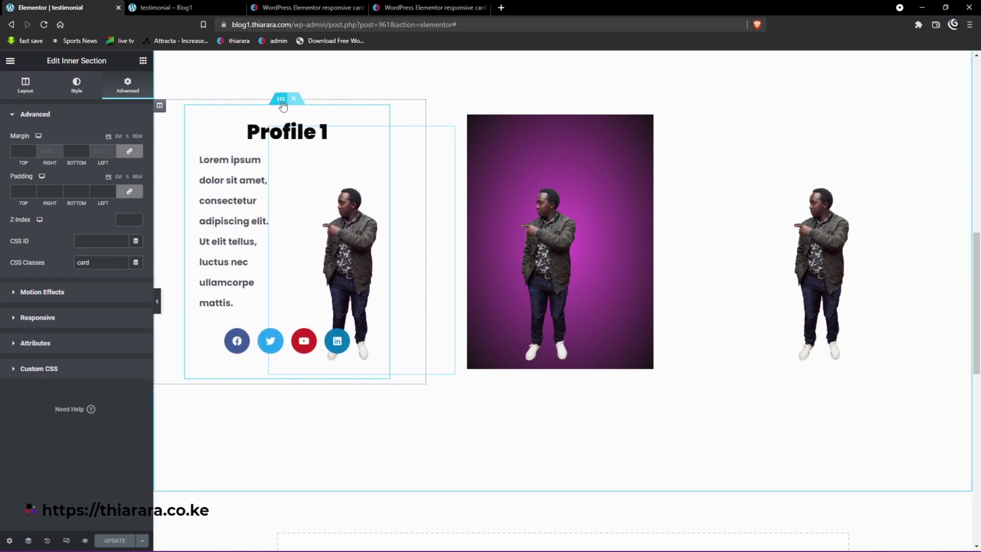
{"action": "left_click", "coordinate": [45, 369]}
{"action": "scroll", "coordinate": [85, 403], "scroll_direction": "down", "scroll_amount": 5}
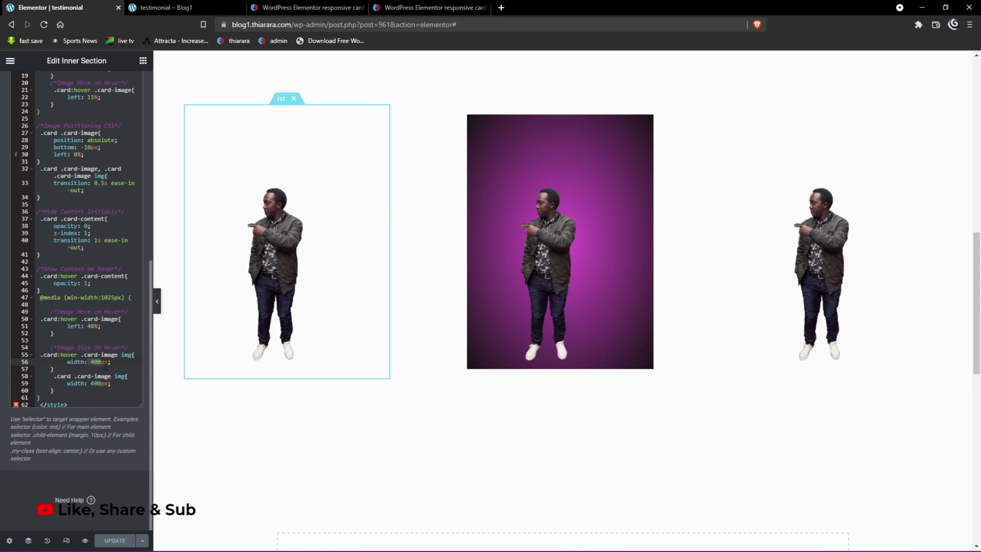
{"action": "key", "text": "BackSpace"}
{"action": "key", "text": "Delete"}
{"action": "key", "text": "Delete"}
{"action": "key", "text": "Delete"}
{"action": "type", "text": "35"}
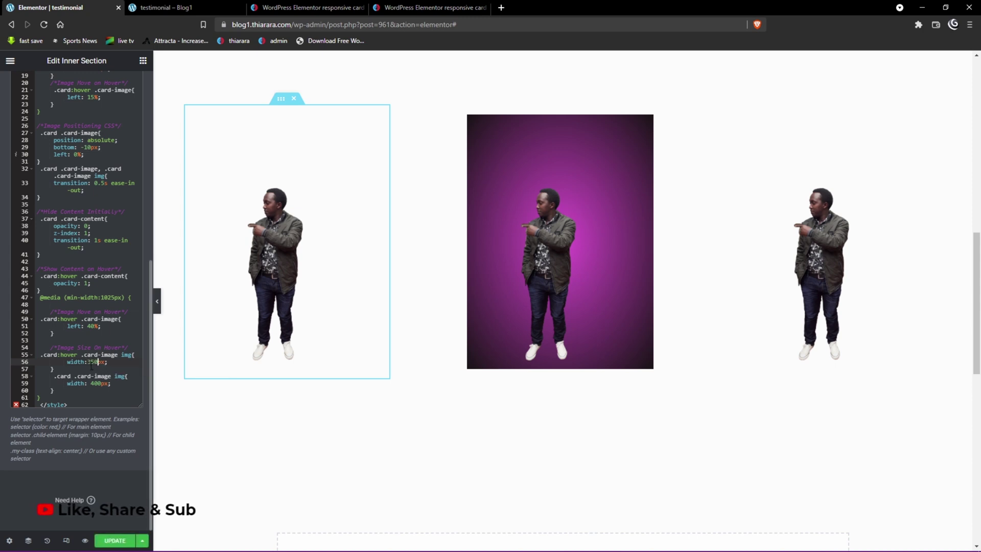
{"action": "mouse_move", "coordinate": [306, 255]}
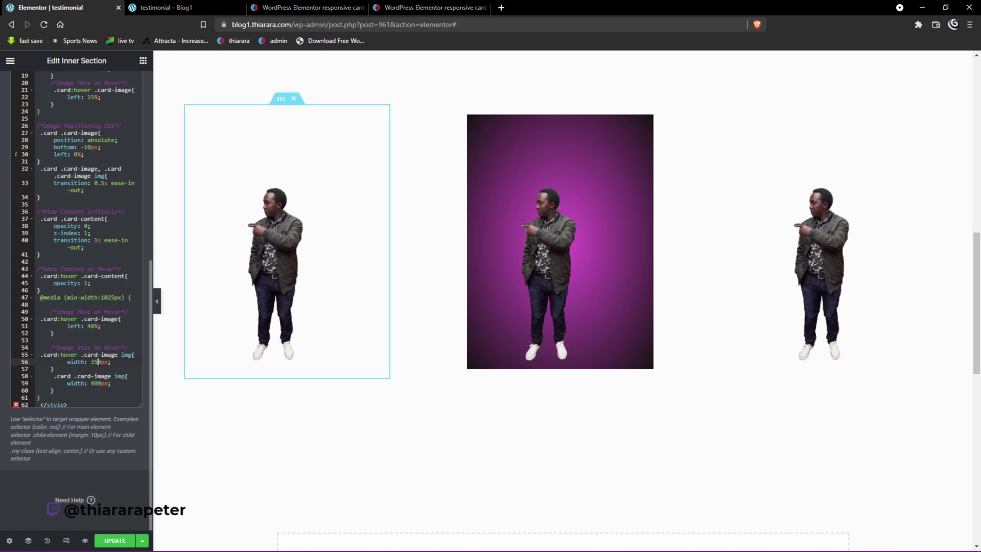
{"action": "type", "text": "0"}
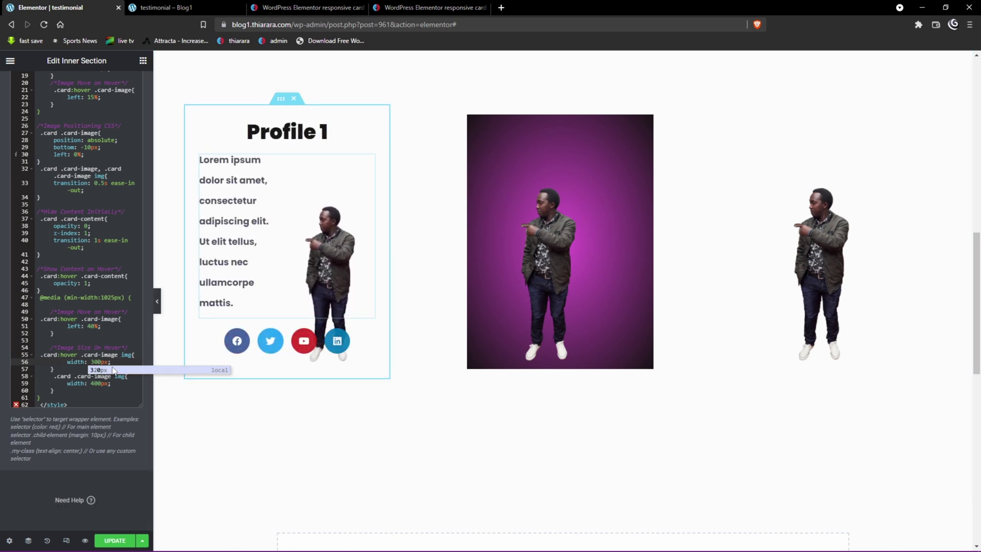
Retype the hover image width value, ending back at 400px.
{"action": "left_click", "coordinate": [91, 363]}
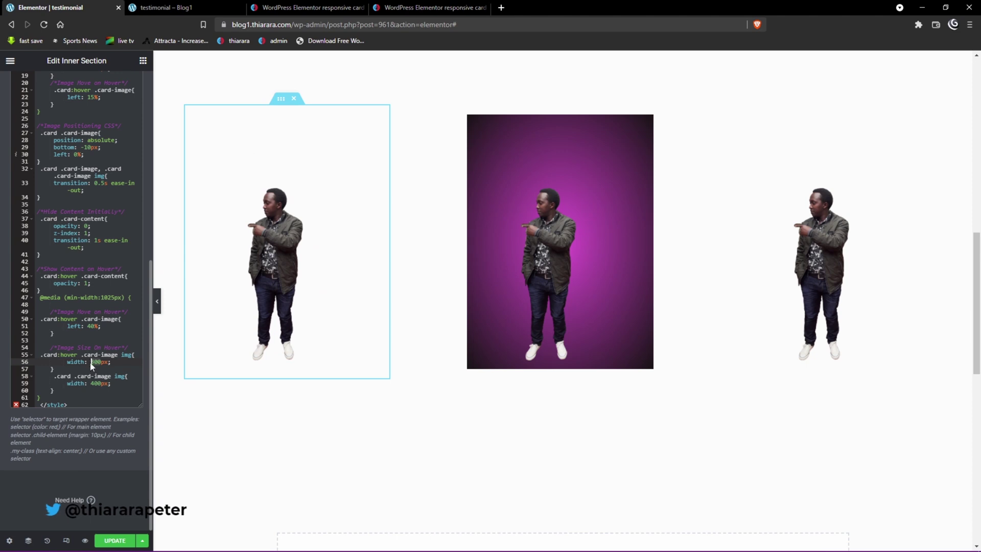
{"action": "key", "text": "Delete"}
{"action": "key", "text": "Delete"}
{"action": "key", "text": "Delete"}
{"action": "type", "text": "60"}
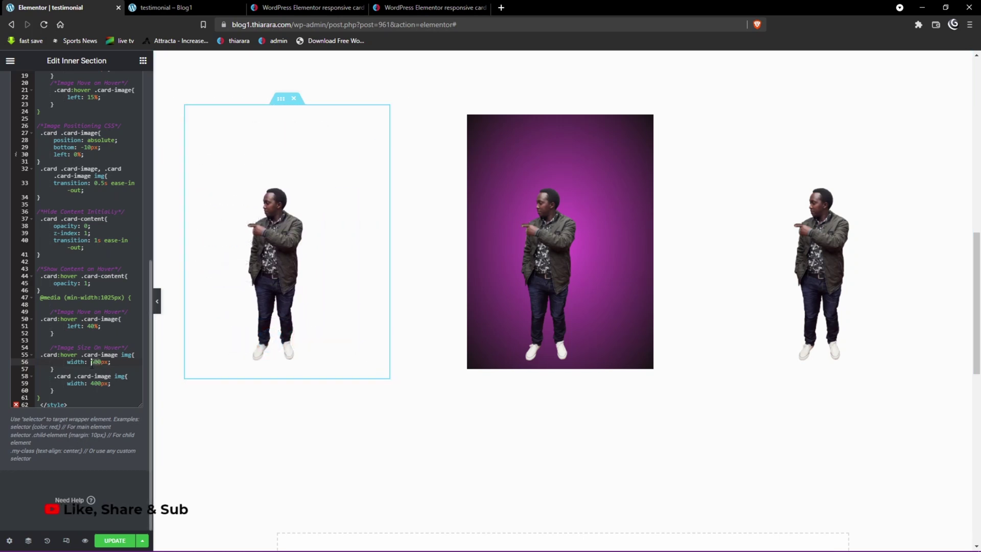
{"action": "type", "text": "400"}
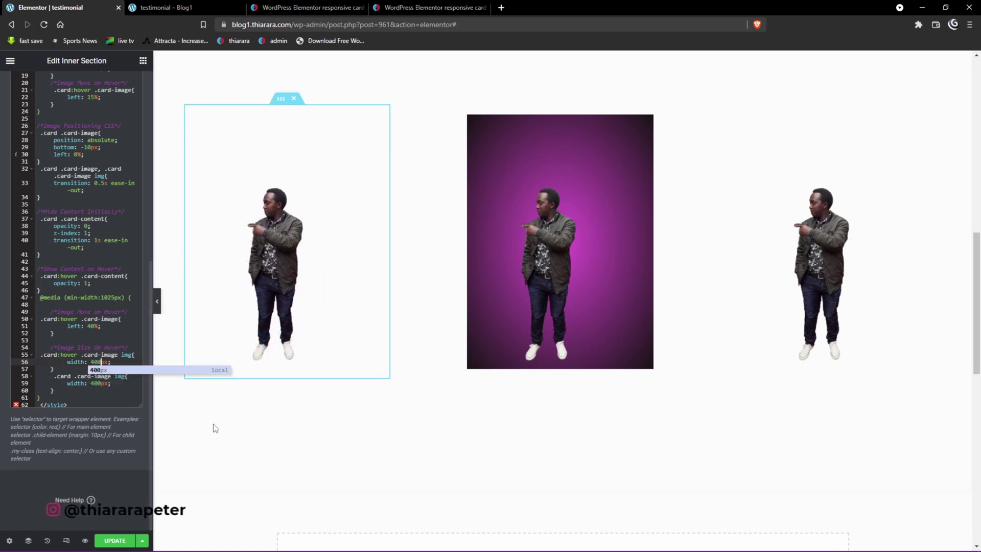
{"action": "left_click", "coordinate": [218, 430]}
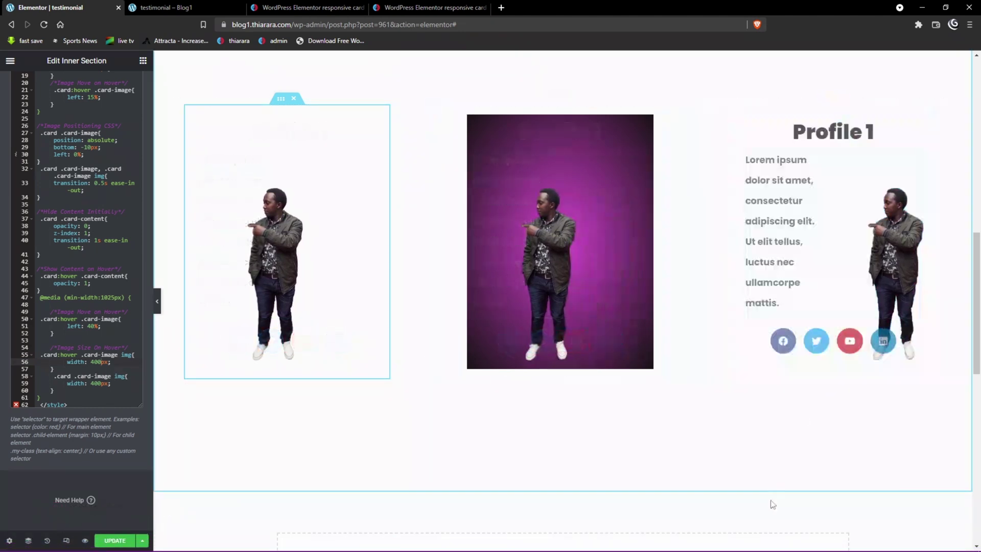
Try Fit To Screen height on the cards section, then revert to Min Height 400 px.
{"action": "left_click", "coordinate": [679, 328]}
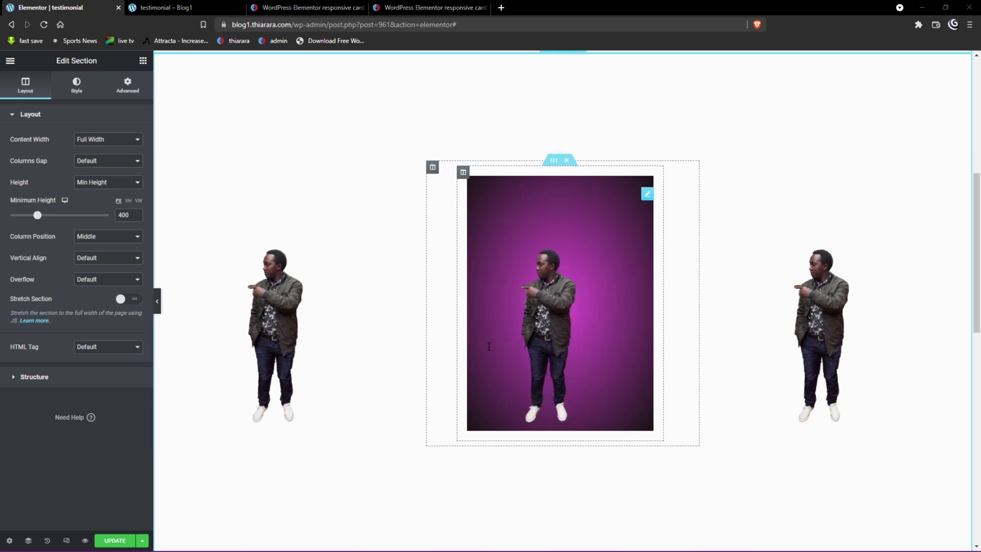
{"action": "scroll", "coordinate": [501, 338], "scroll_direction": "up", "scroll_amount": 1}
{"action": "scroll", "coordinate": [501, 337], "scroll_direction": "up", "scroll_amount": 1}
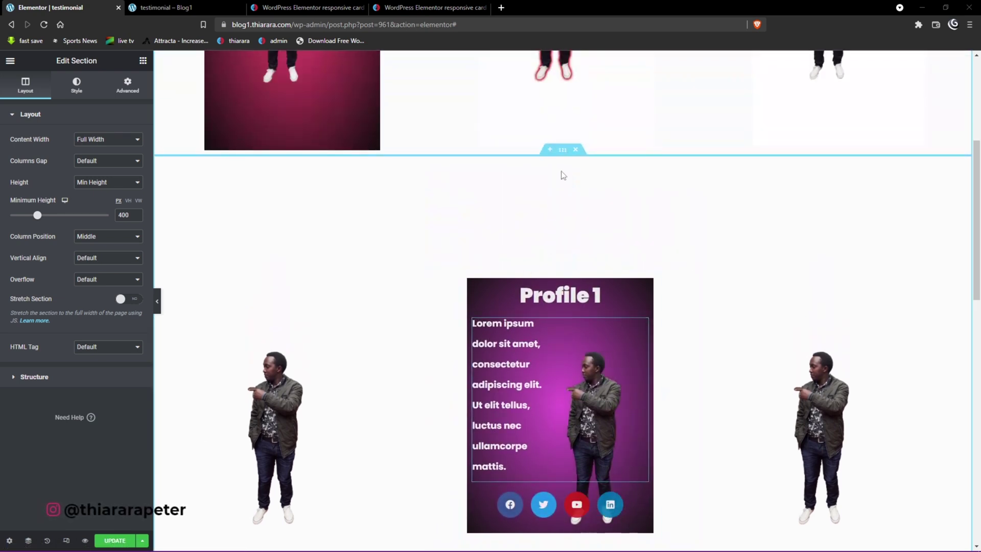
{"action": "left_click", "coordinate": [561, 152]}
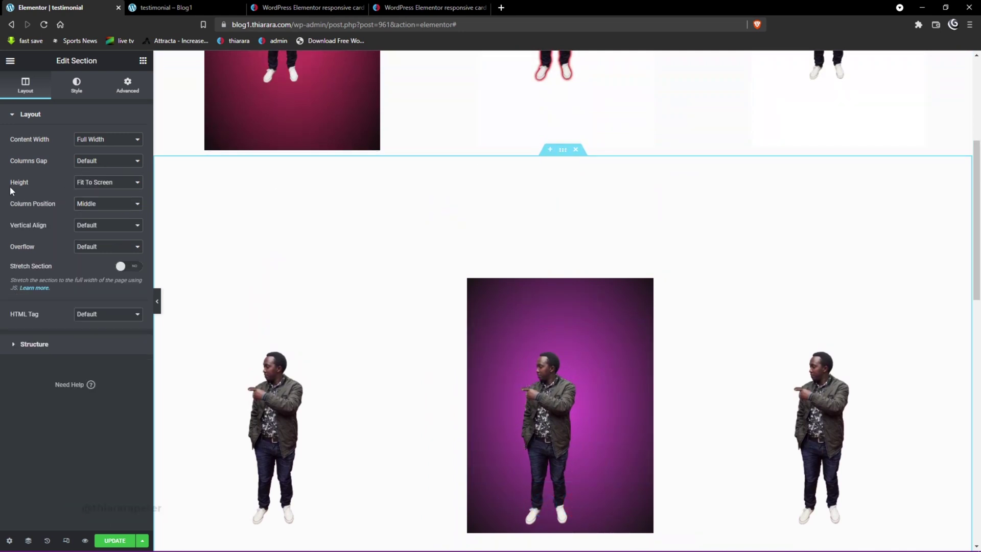
{"action": "left_click", "coordinate": [84, 184]}
{"action": "left_click", "coordinate": [86, 209]}
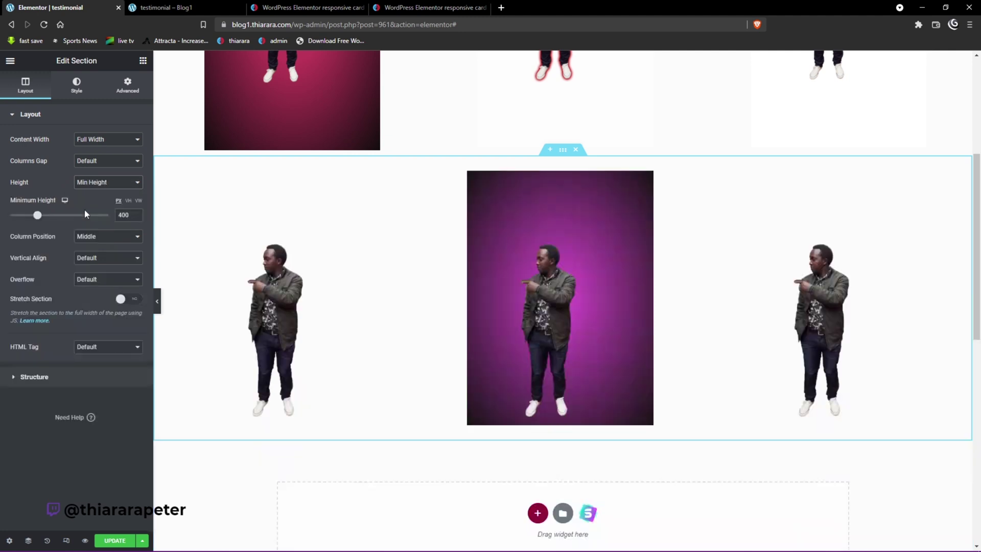
{"action": "scroll", "coordinate": [533, 330], "scroll_direction": "up", "scroll_amount": 1}
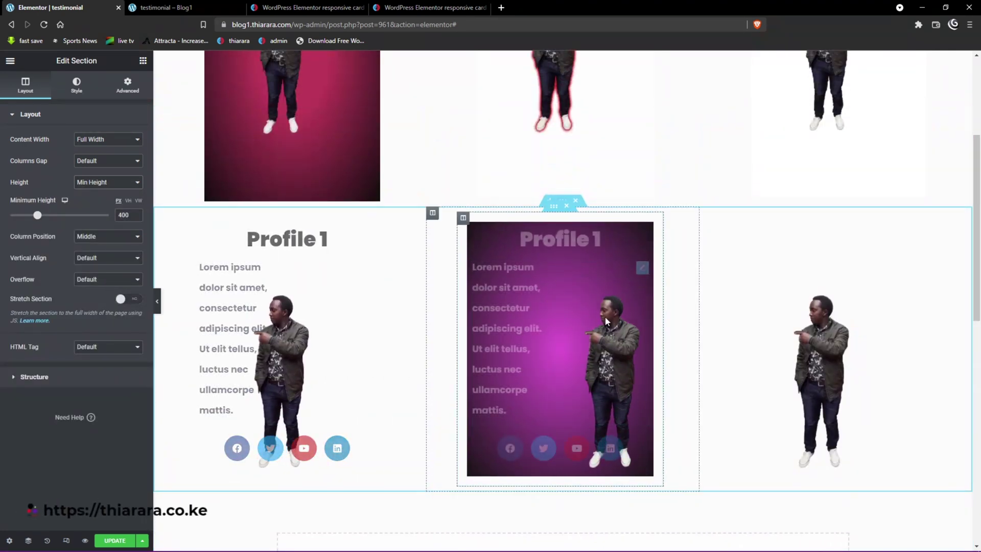
{"action": "scroll", "coordinate": [544, 304], "scroll_direction": "up", "scroll_amount": 3}
{"action": "scroll", "coordinate": [506, 289], "scroll_direction": "up", "scroll_amount": 1}
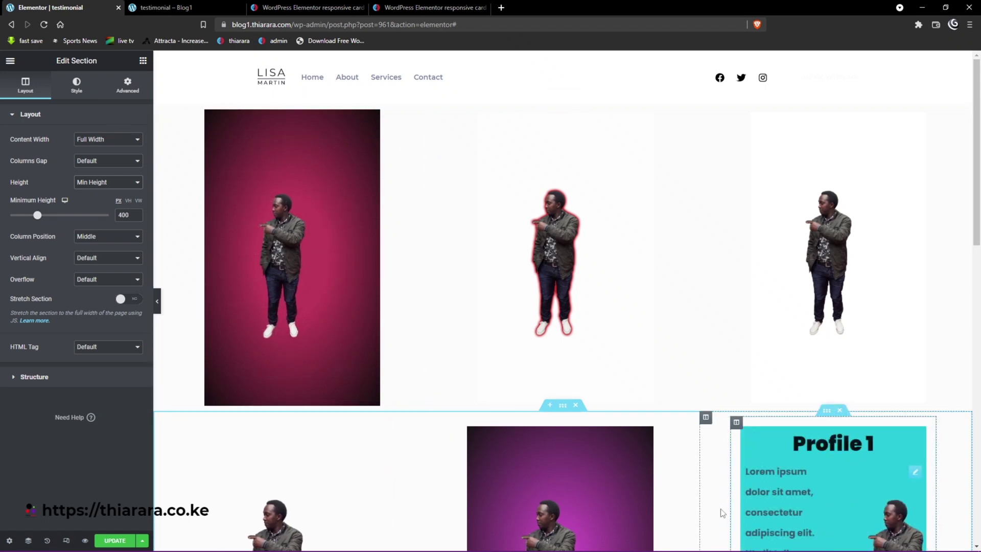
Change the middle card's heading title from Profile 1 to Profile 2.
{"action": "scroll", "coordinate": [562, 358], "scroll_direction": "down", "scroll_amount": 4}
{"action": "left_click", "coordinate": [623, 240]}
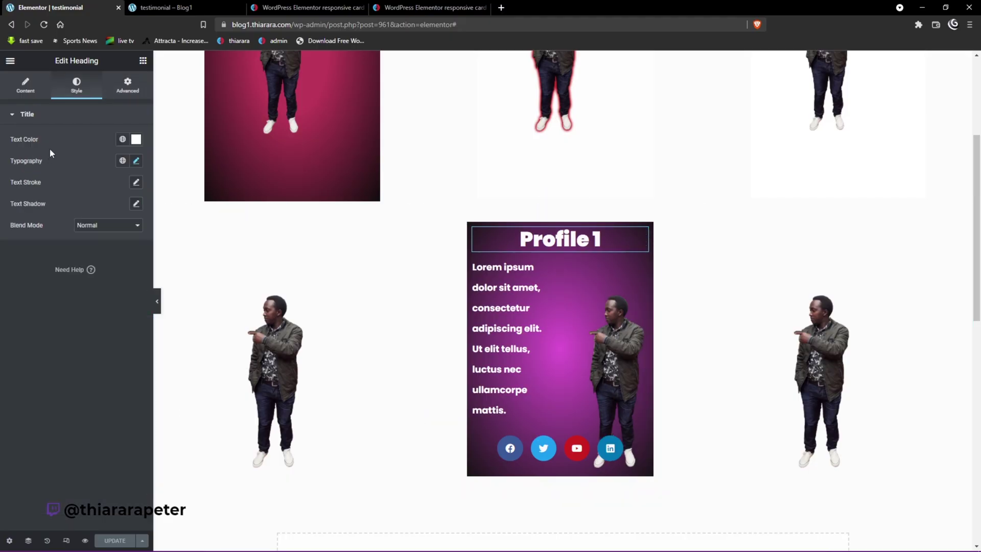
{"action": "left_click", "coordinate": [26, 86]}
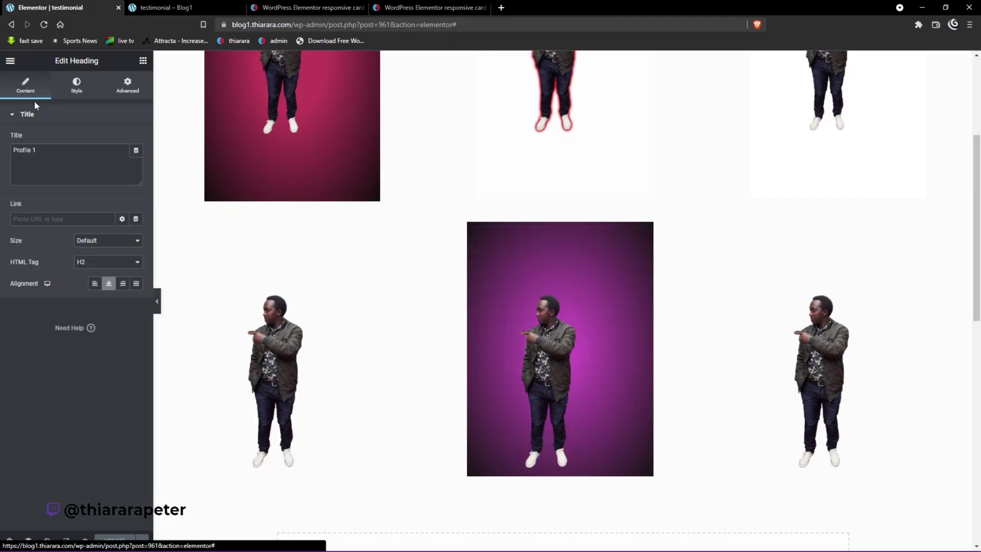
{"action": "left_click", "coordinate": [55, 155]}
{"action": "key", "text": "BackSpace"}
{"action": "type", "text": "2"}
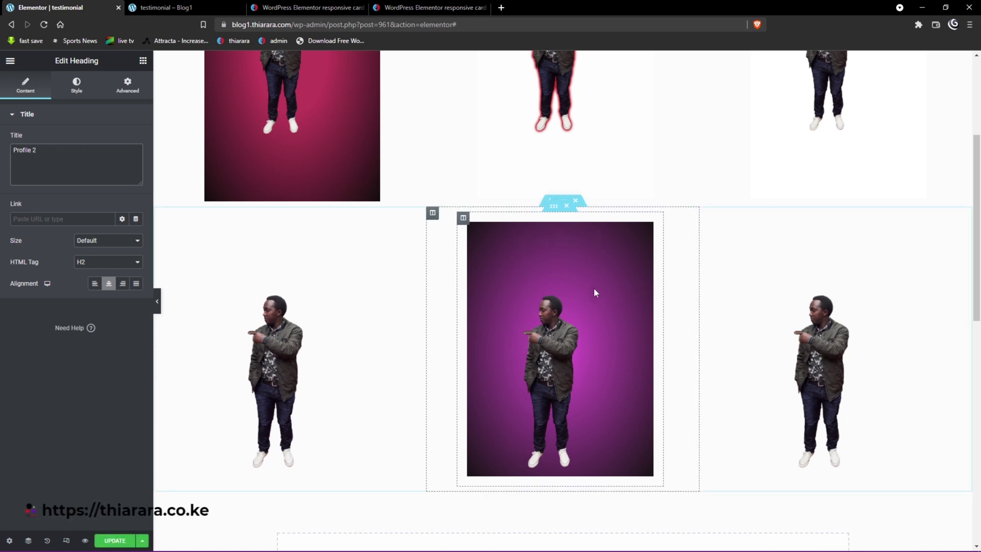
Highlight the middle card's opening paragraph lines, then start editing the cyan card's title.
{"action": "left_click", "coordinate": [521, 305]}
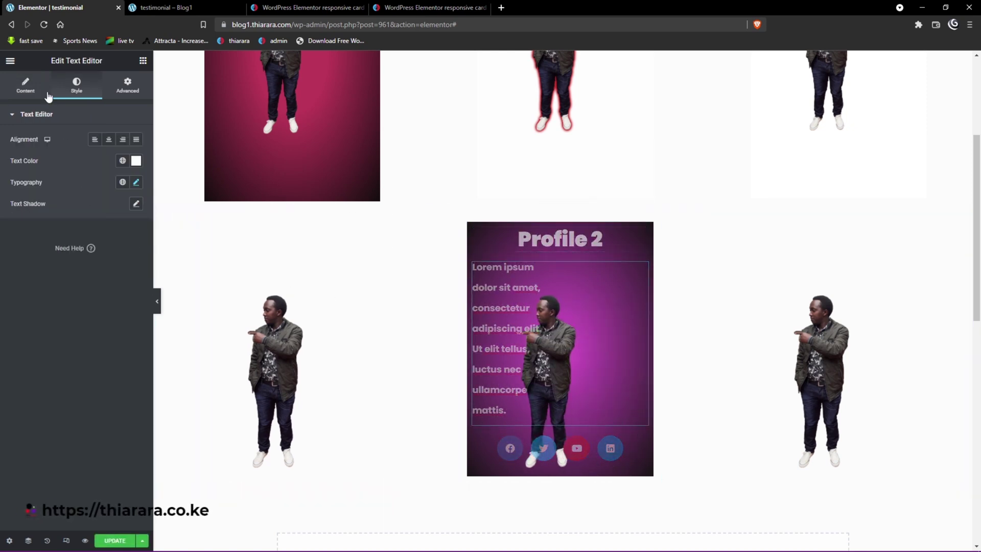
{"action": "left_click", "coordinate": [25, 85]}
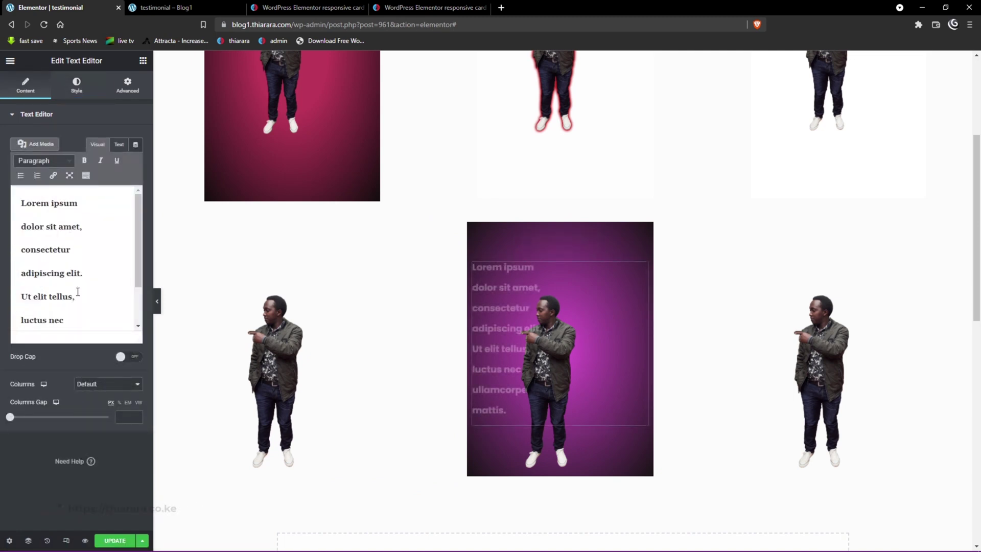
{"action": "left_click_drag", "start_coordinate": [76, 298], "coordinate": [22, 214]}
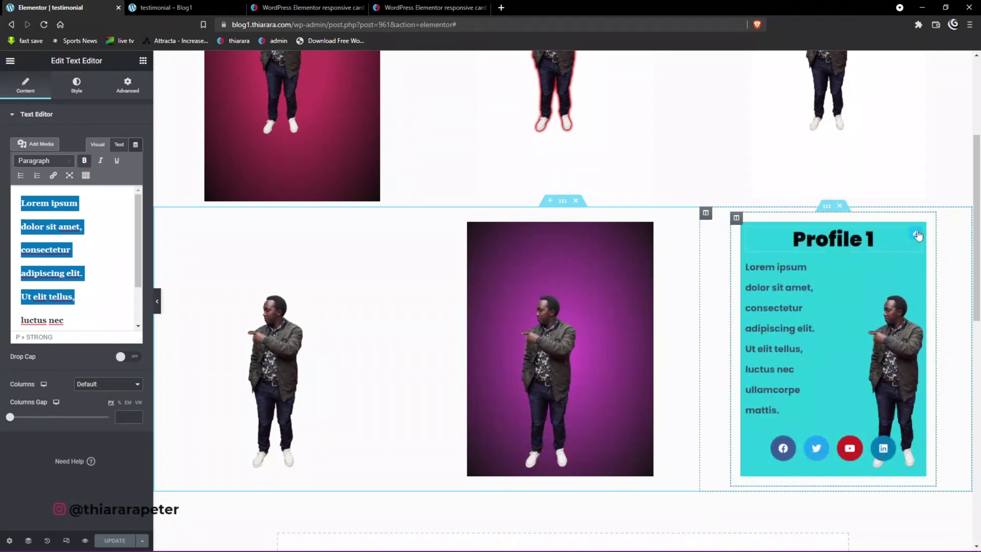
{"action": "left_click", "coordinate": [913, 234]}
{"action": "left_click", "coordinate": [51, 152]}
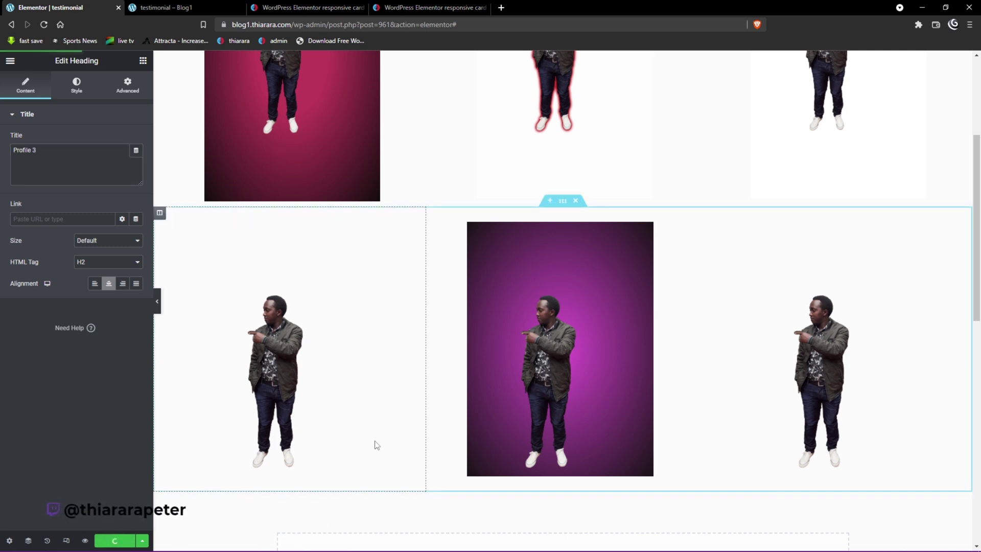
Preview the Profile 1–3 cards full-width, then bring the editor panel back with Ctrl+P.
{"action": "left_click", "coordinate": [158, 305]}
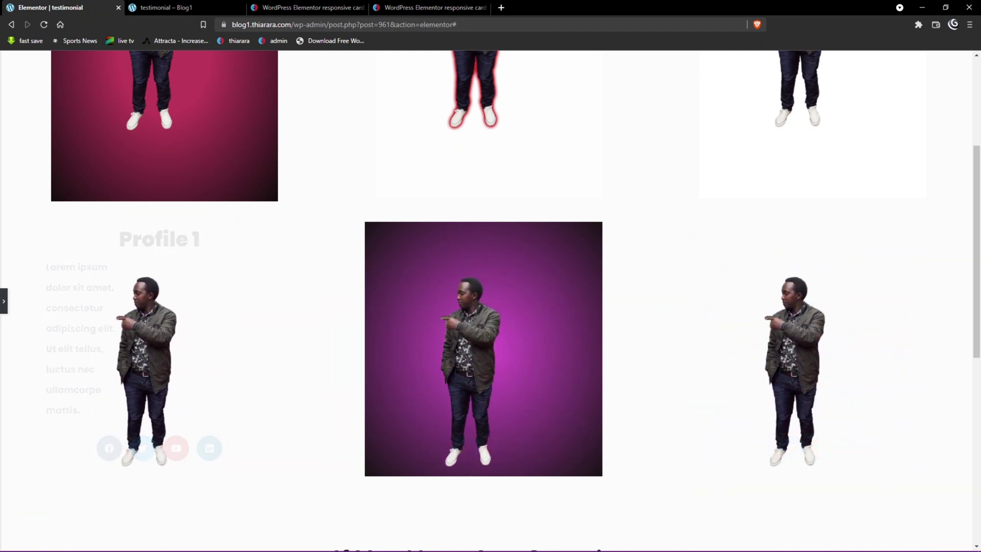
{"action": "key", "text": "ctrl+p"}
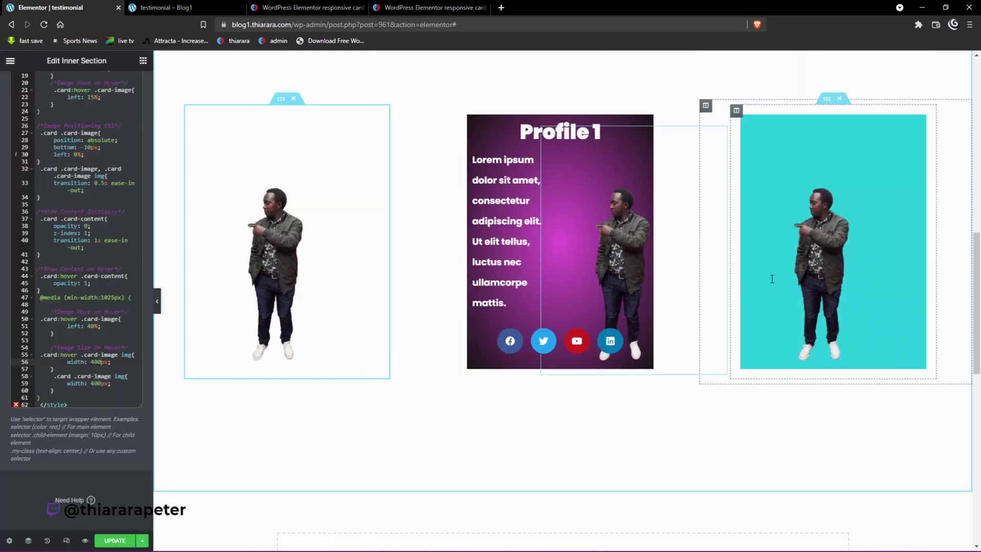